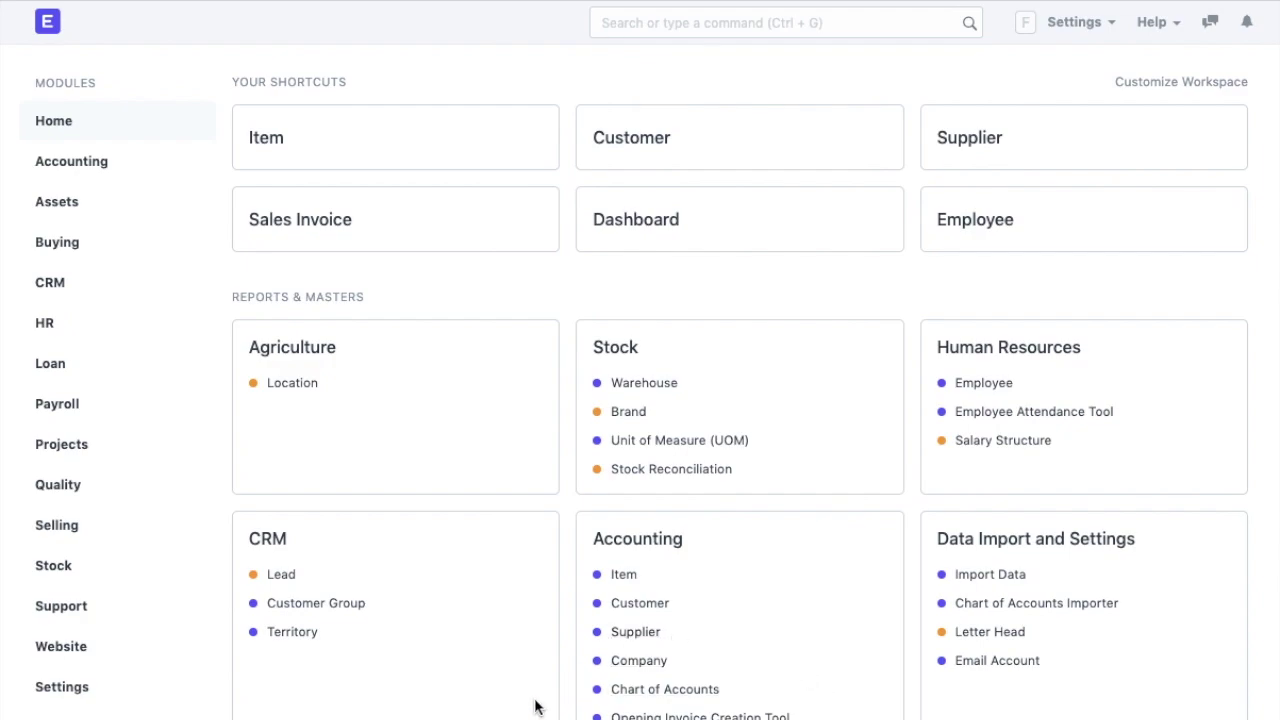
# Step: Open unpaid Tranquil Hotels invoice ACC-SINV-2020-00007 from the Sales Invoice list and show its print view
pyautogui.click(407, 243)
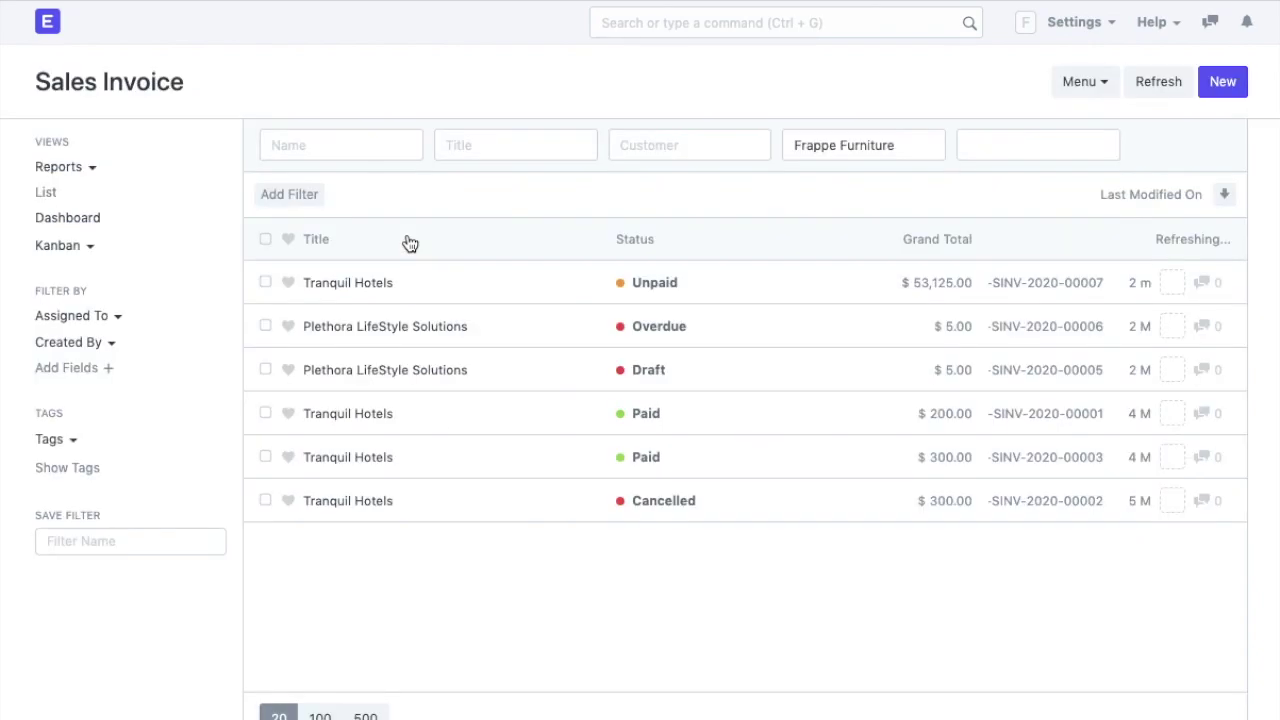
pyautogui.click(460, 286)
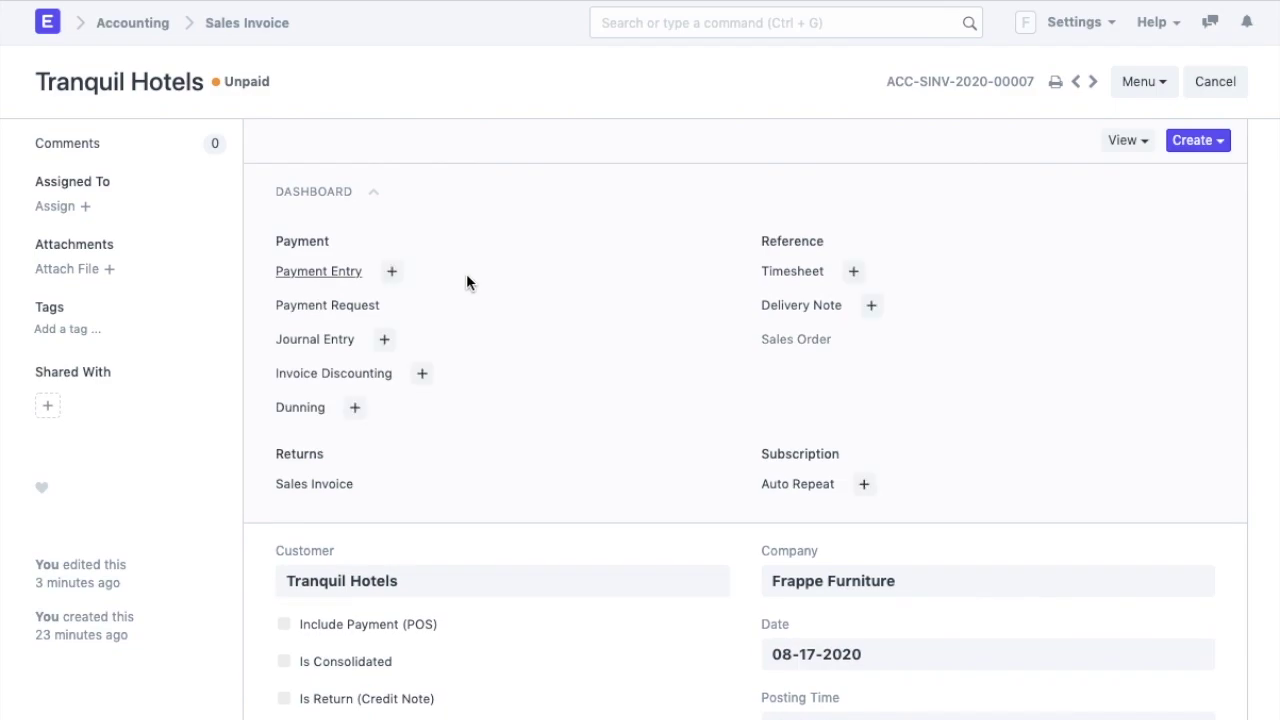
pyautogui.click(1055, 82)
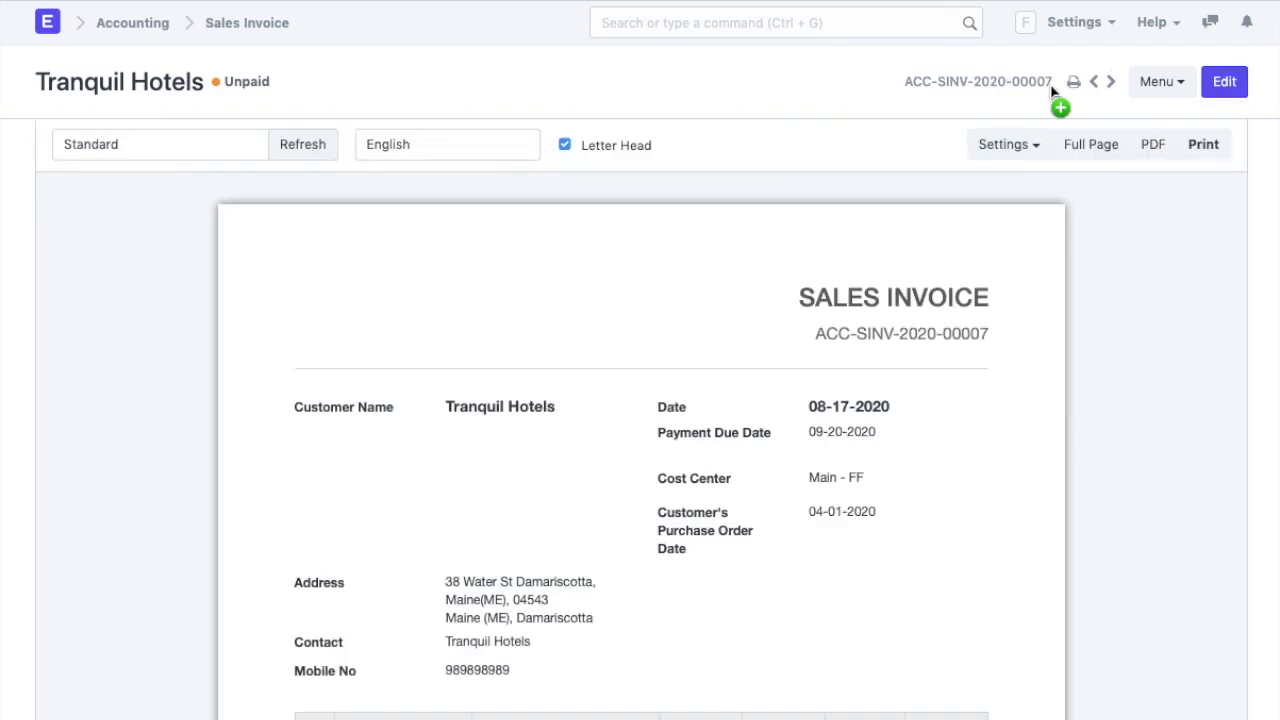
# Step: Scroll down and back up through the $53,125.00 invoice print preview
pyautogui.scroll(-1, 880, 433)
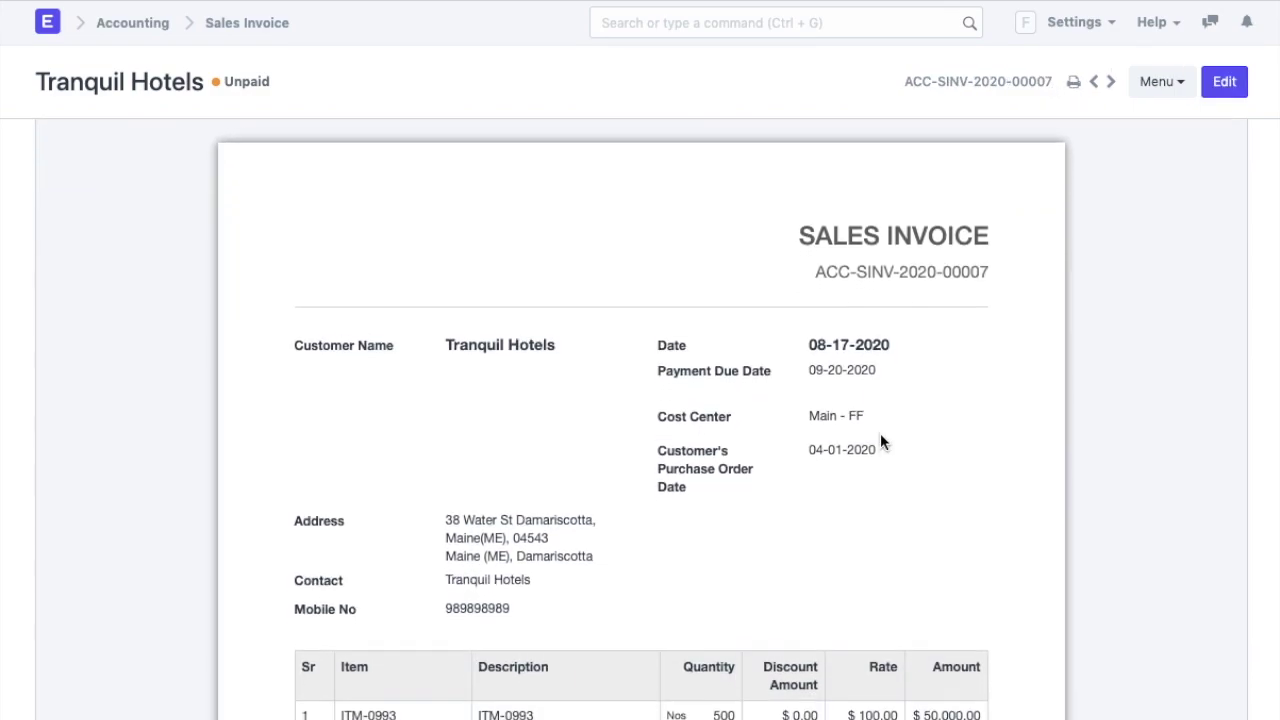
pyautogui.scroll(-2, 880, 443)
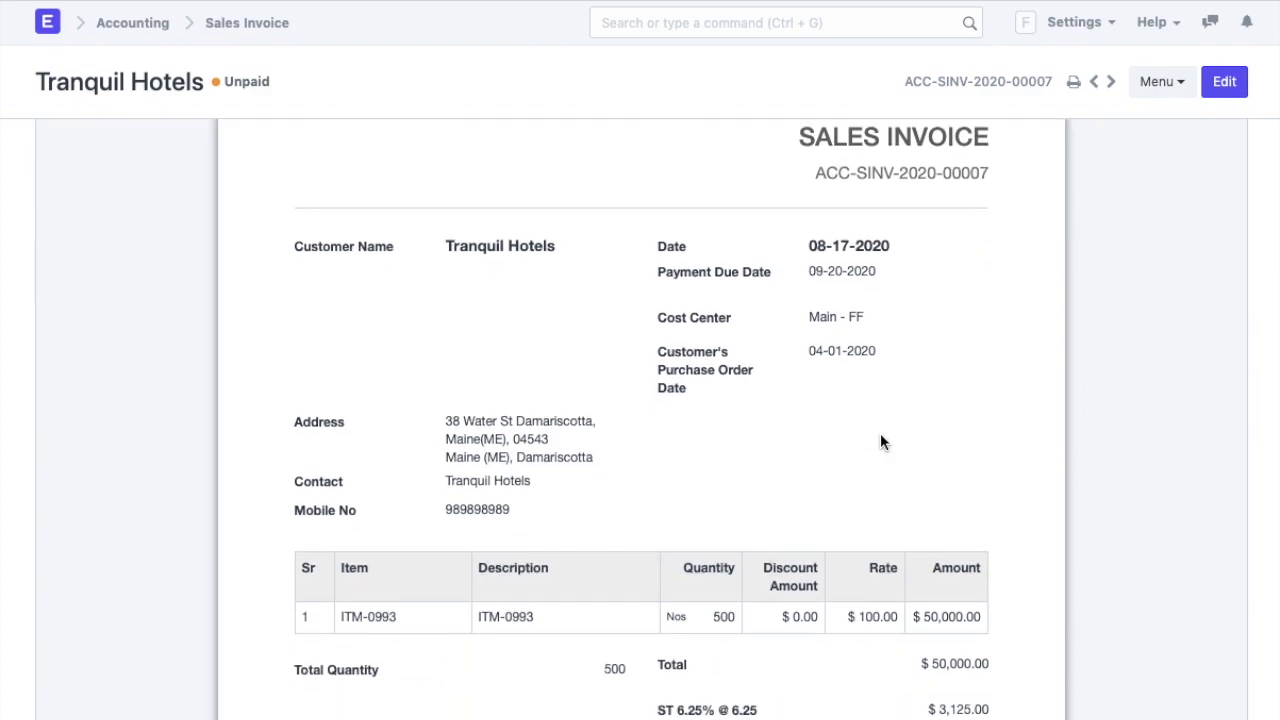
pyautogui.scroll(-3, 880, 443)
pyautogui.scroll(-2, 880, 443)
pyautogui.scroll(-1, 880, 435)
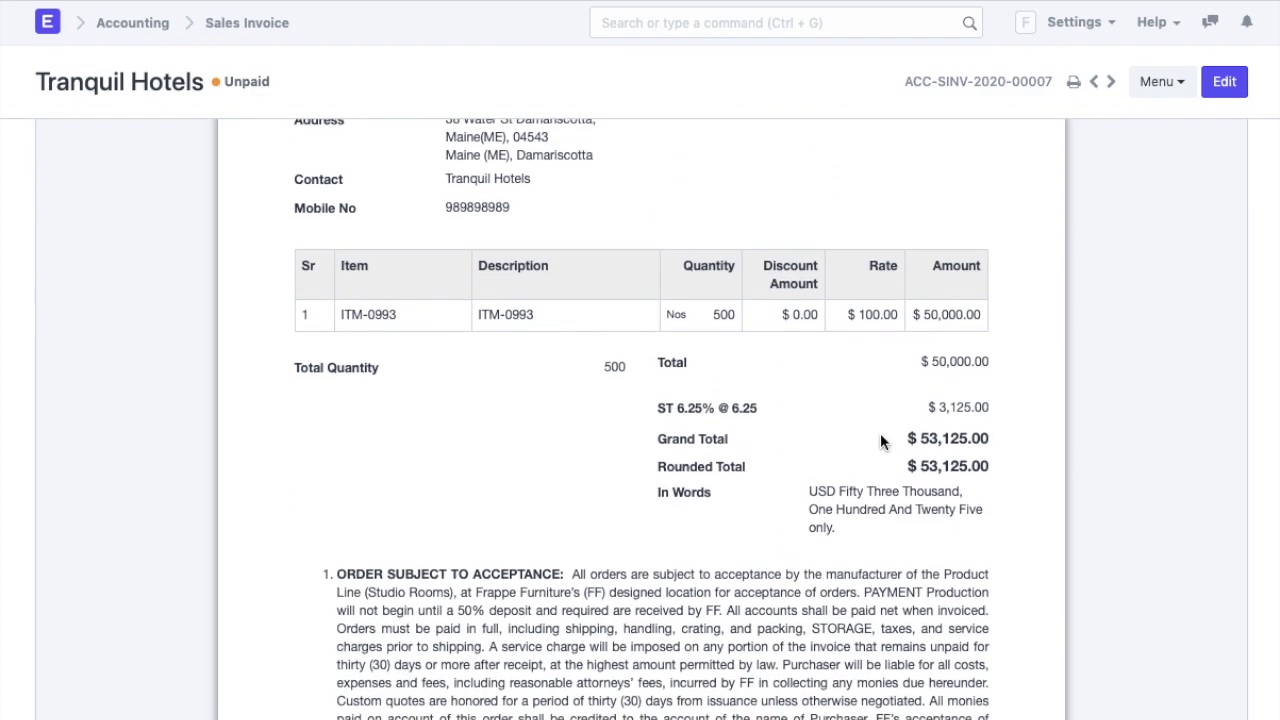
pyautogui.scroll(-1, 880, 435)
pyautogui.scroll(-1, 880, 443)
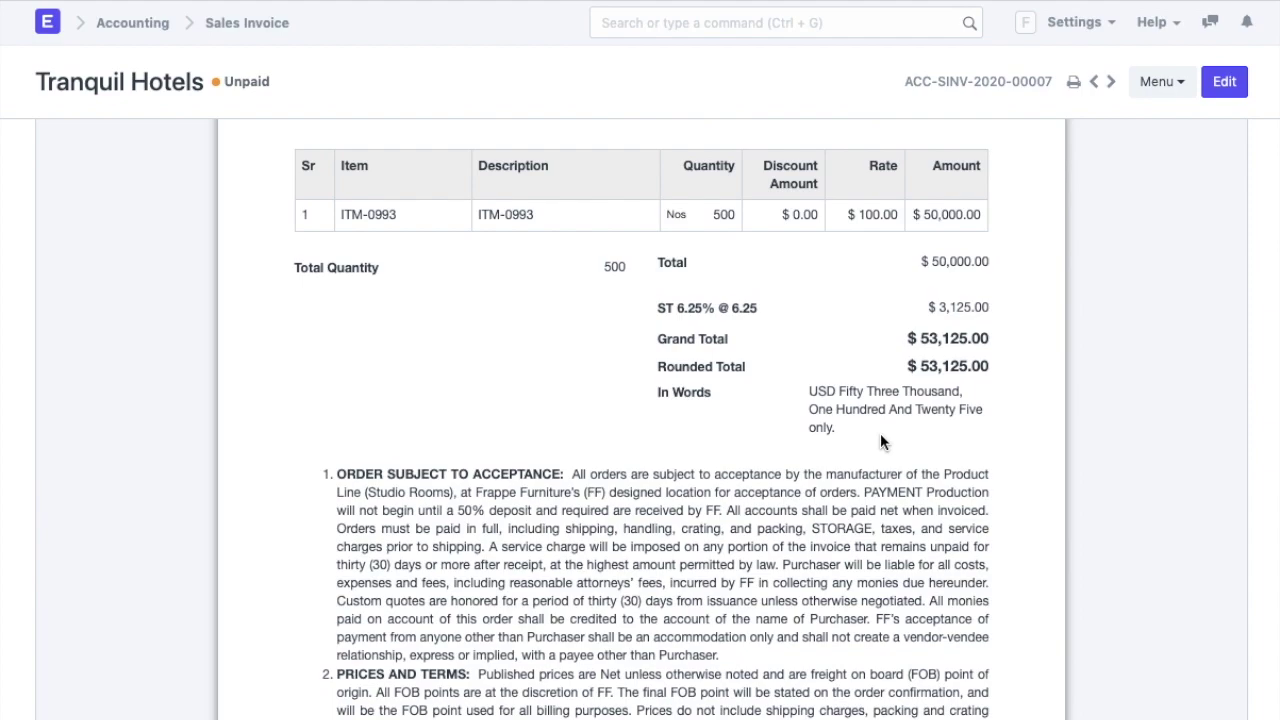
pyautogui.scroll(3, 880, 435)
pyautogui.scroll(2, 880, 435)
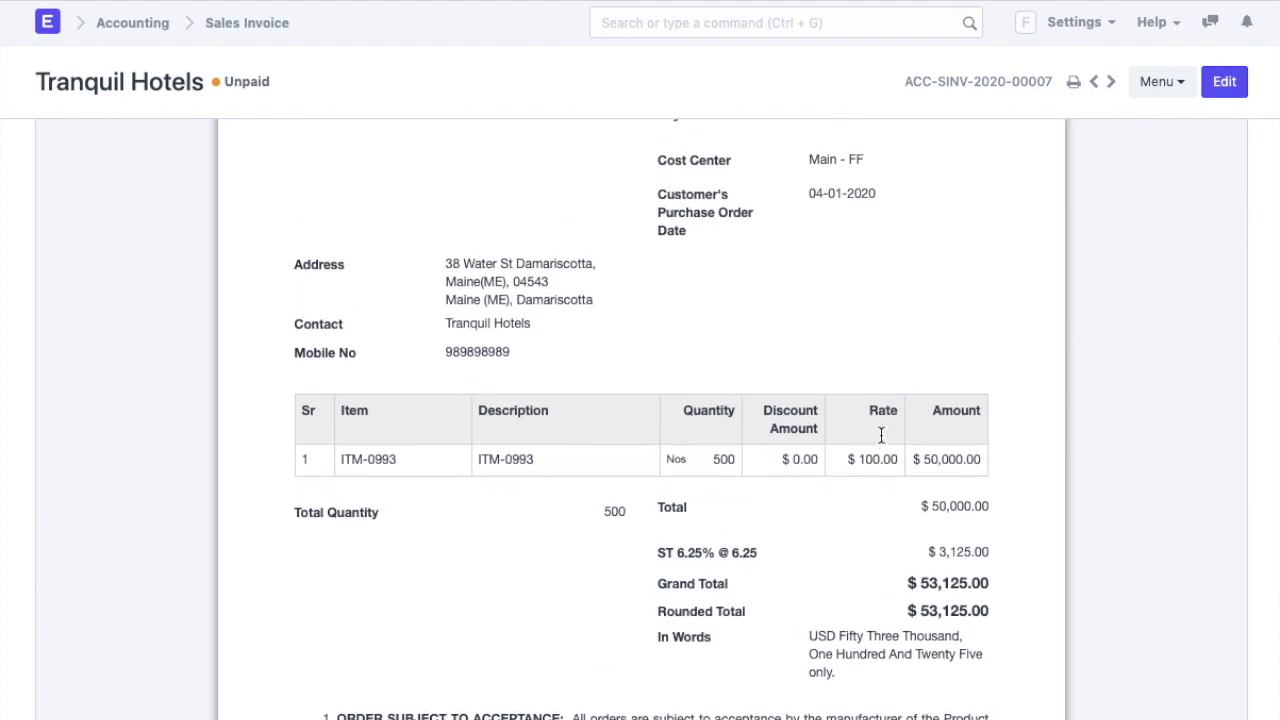
pyautogui.scroll(2, 880, 435)
pyautogui.scroll(1, 880, 435)
pyautogui.scroll(2, 880, 435)
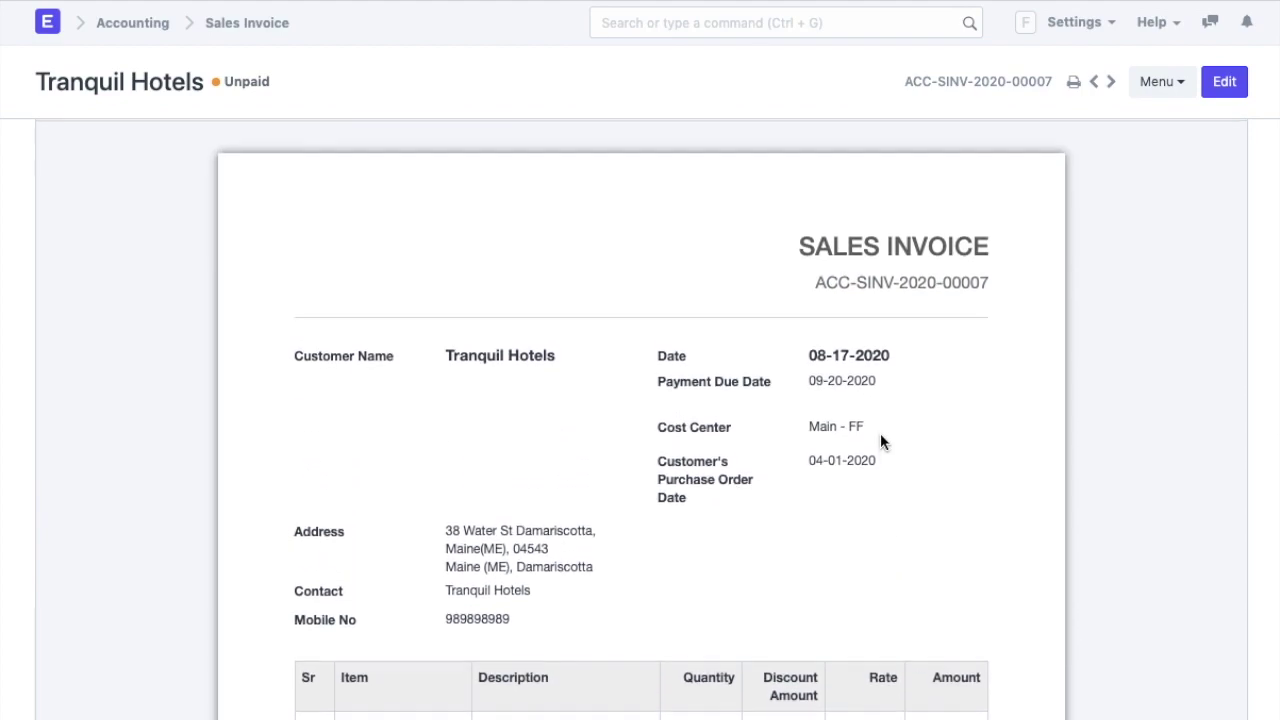
pyautogui.scroll(1, 880, 435)
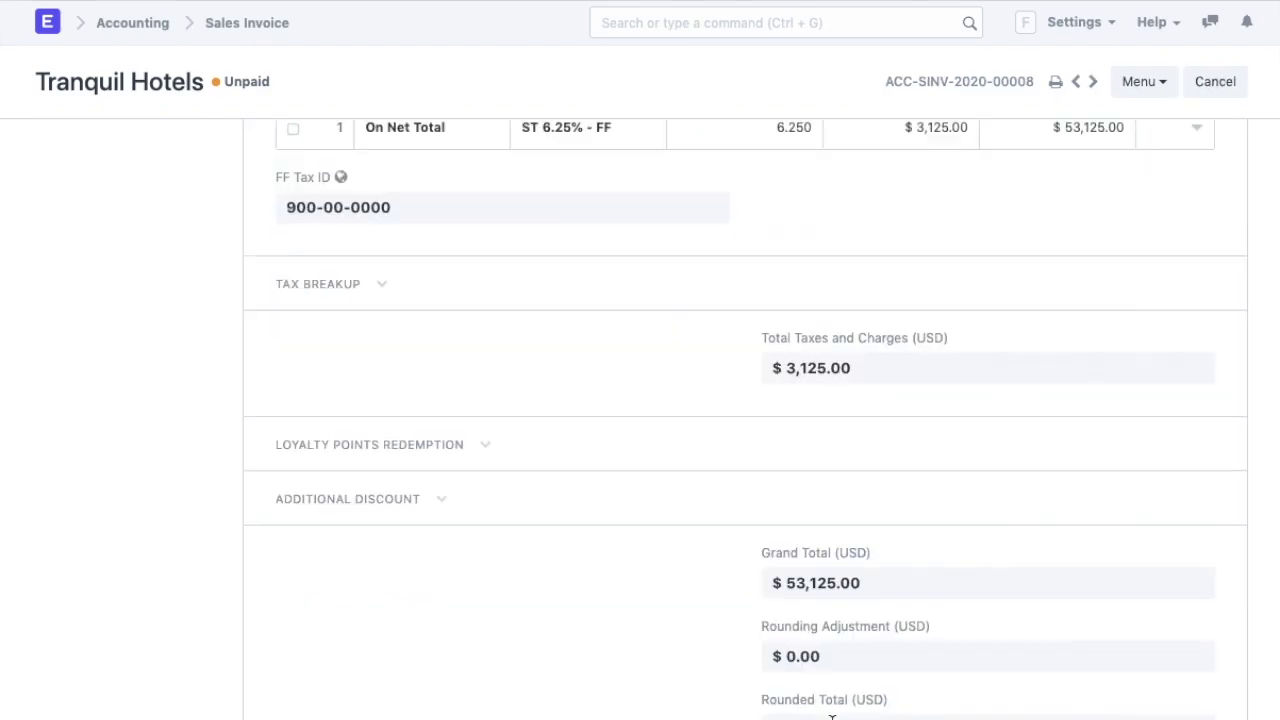
pyautogui.scroll(-5, 365, 480)
pyautogui.scroll(-3, 365, 480)
pyautogui.click(354, 465)
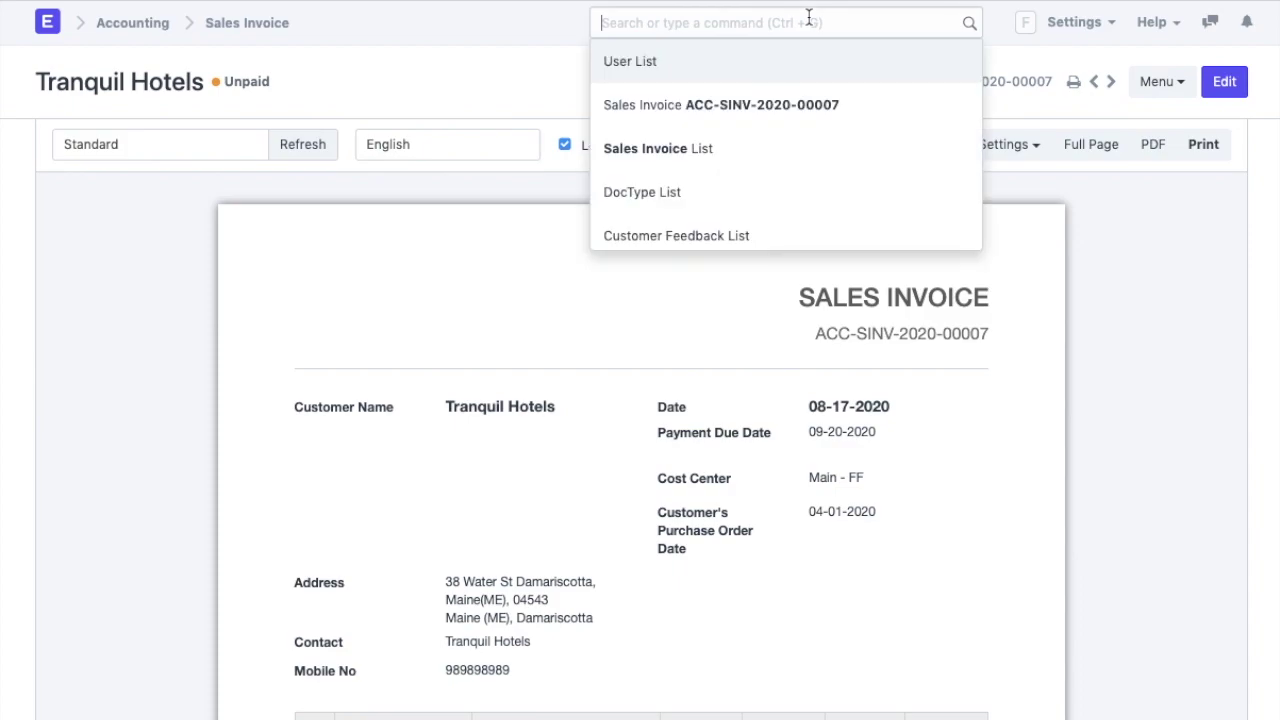
# Step: Start a new letter head named 'Frappe Furniture Standard' from the Letter Head list
pyautogui.write('Letter')
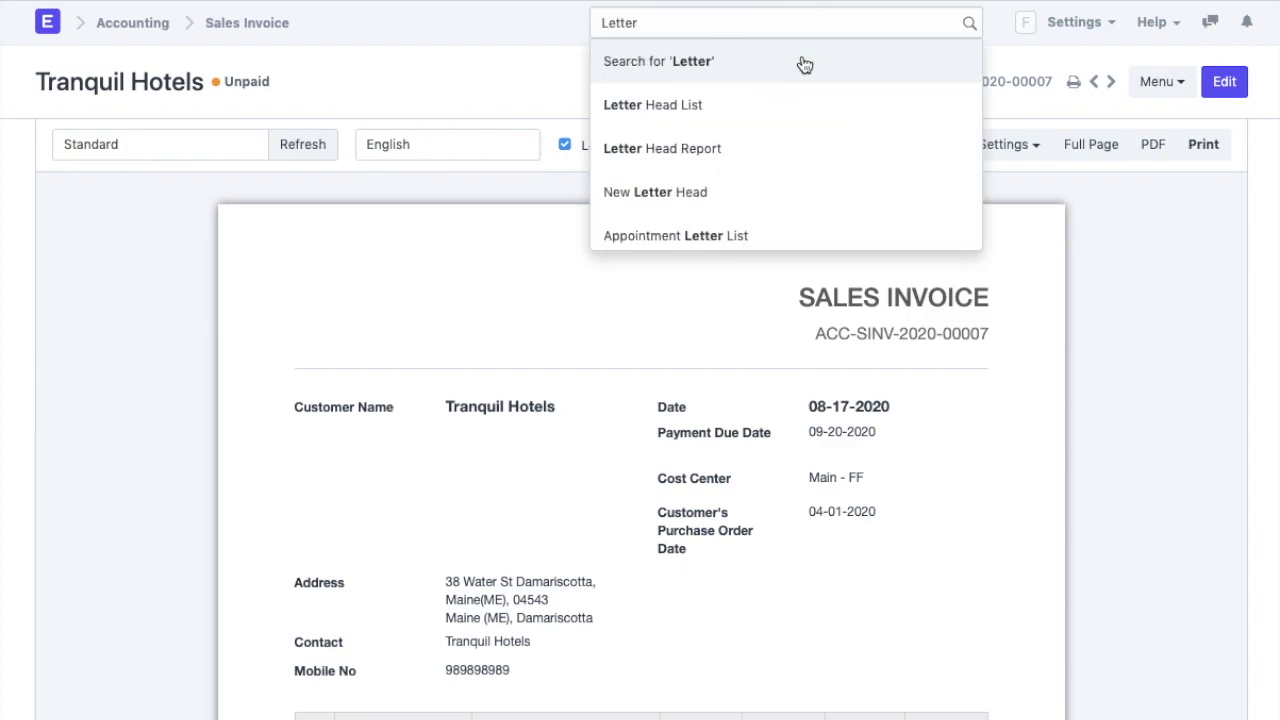
pyautogui.click(789, 104)
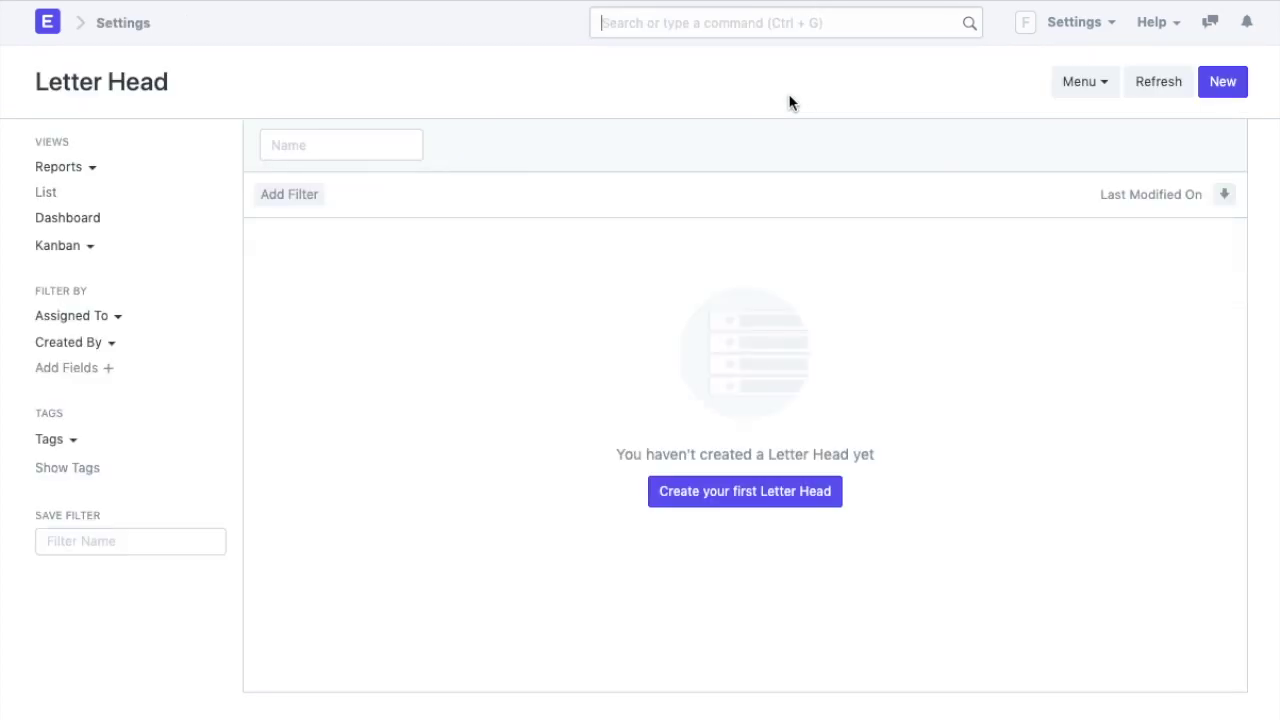
pyautogui.click(711, 506)
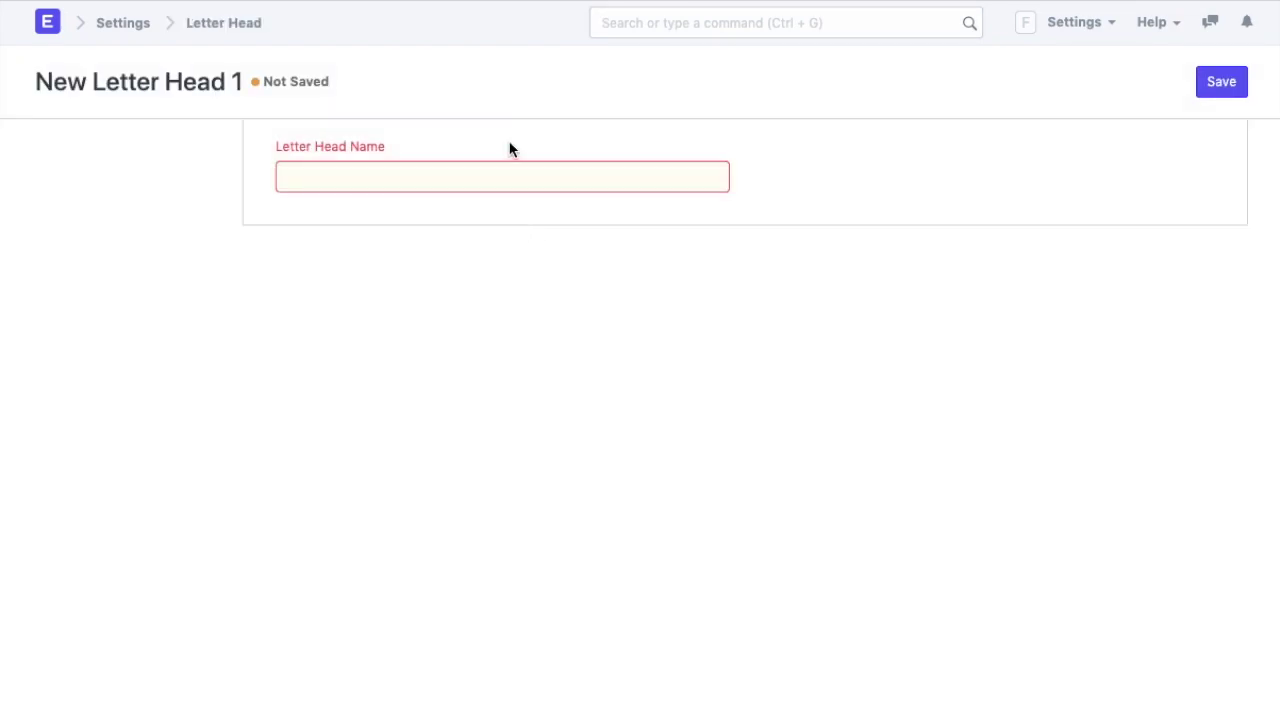
pyautogui.write('Frapp')
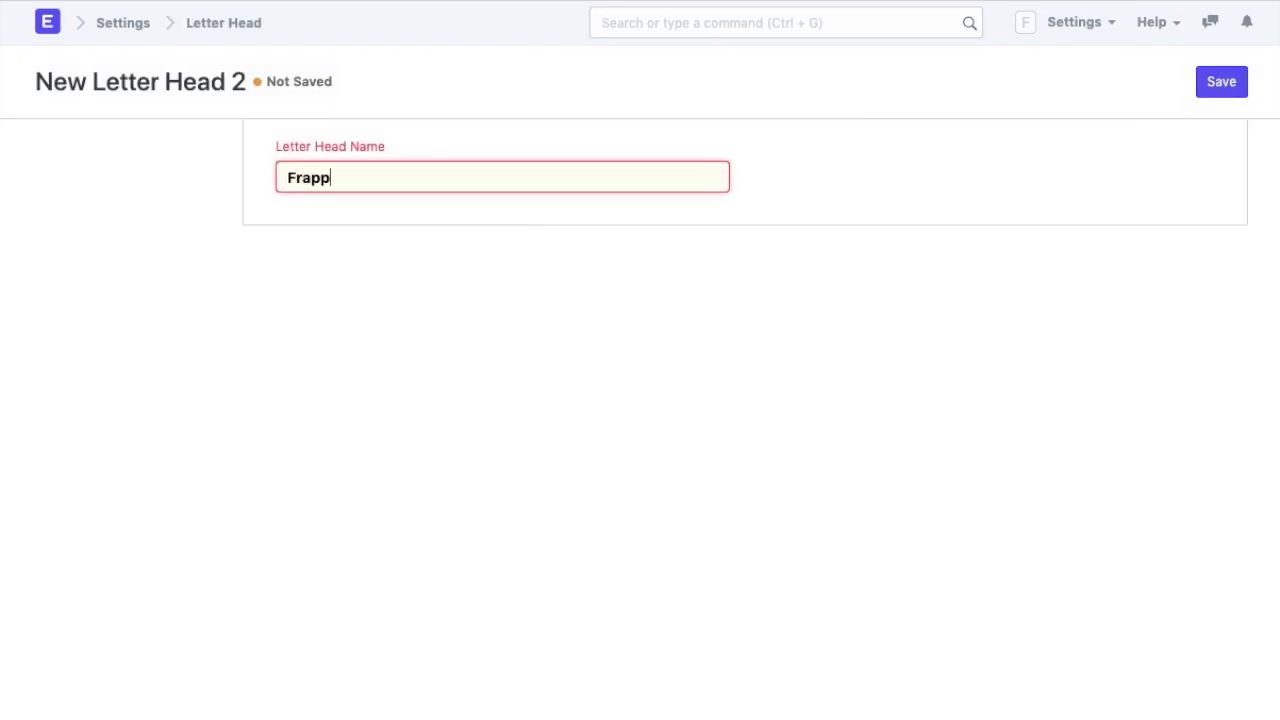
pyautogui.write('e Furniture Standard')
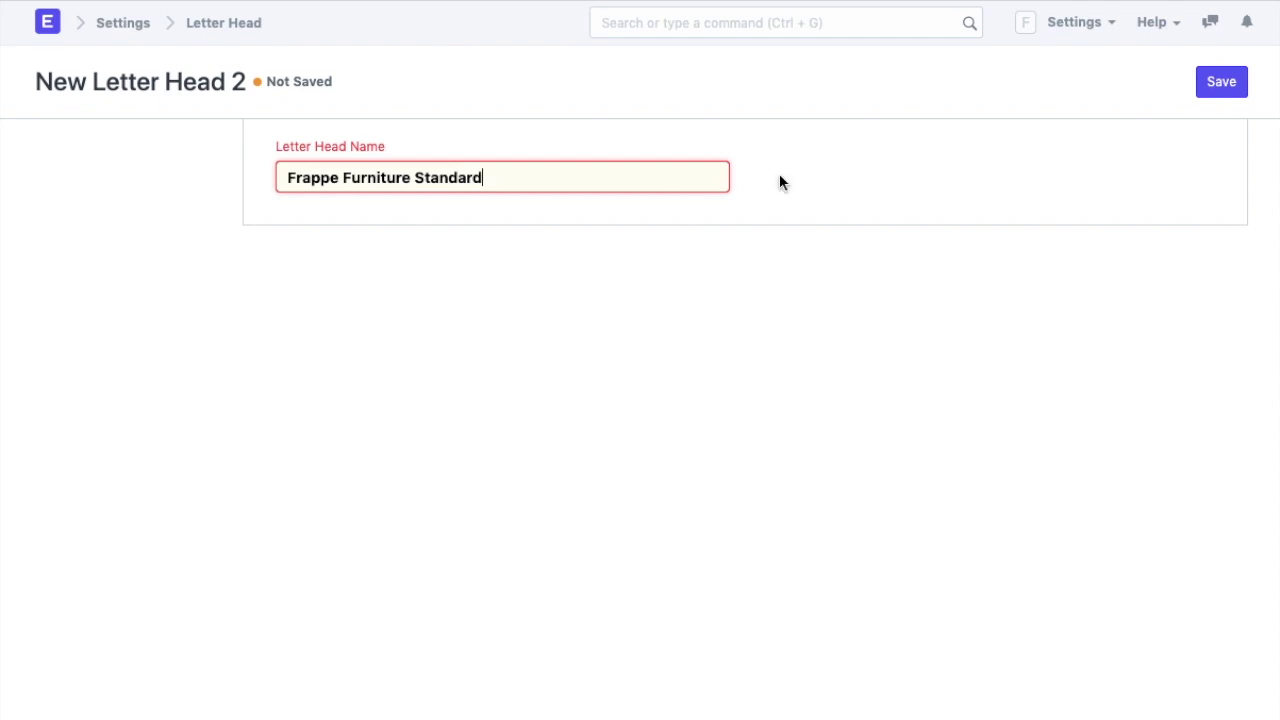
pyautogui.click(641, 270)
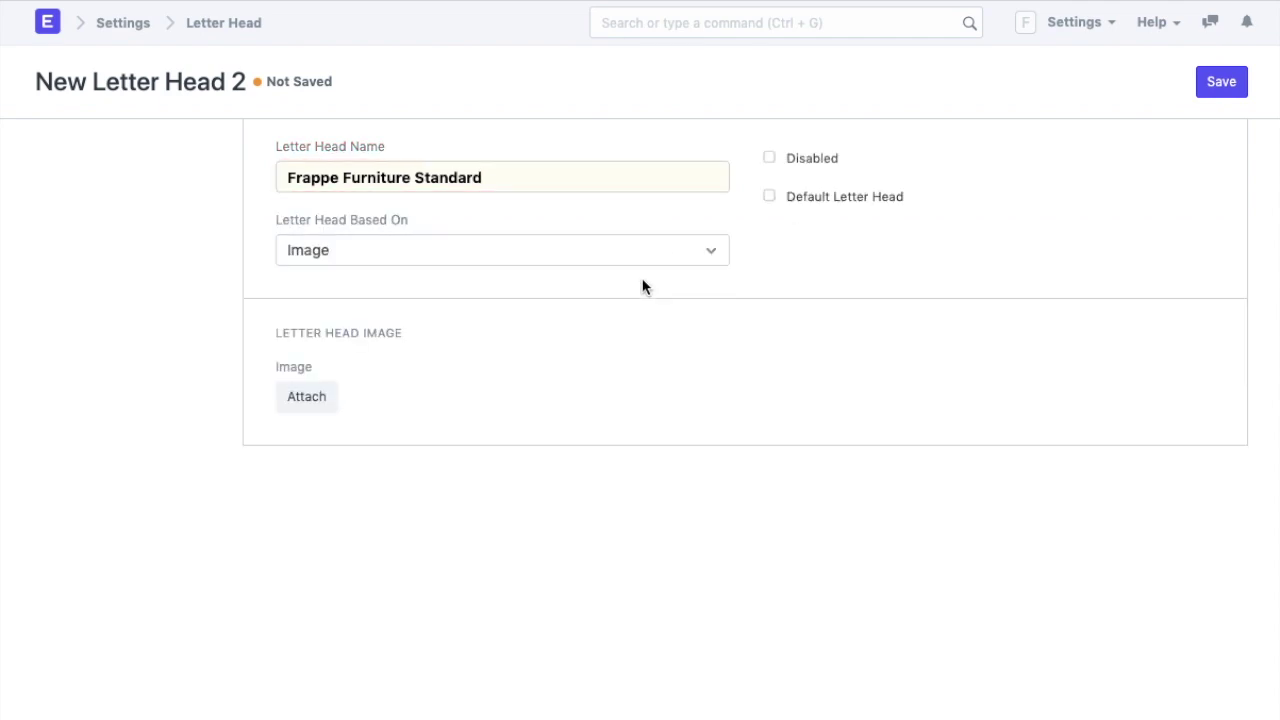
# Step: Attach the logo image, save the letter head, then switch Based On to HTML
pyautogui.click(520, 262)
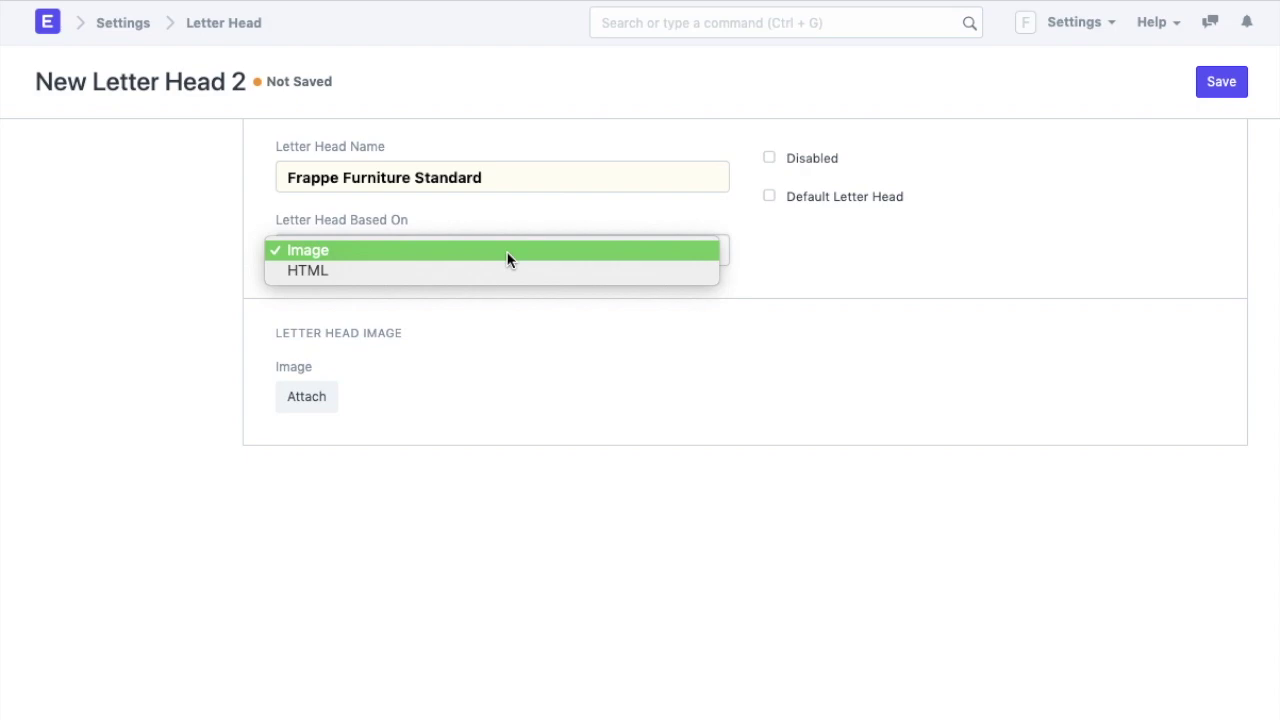
pyautogui.click(507, 259)
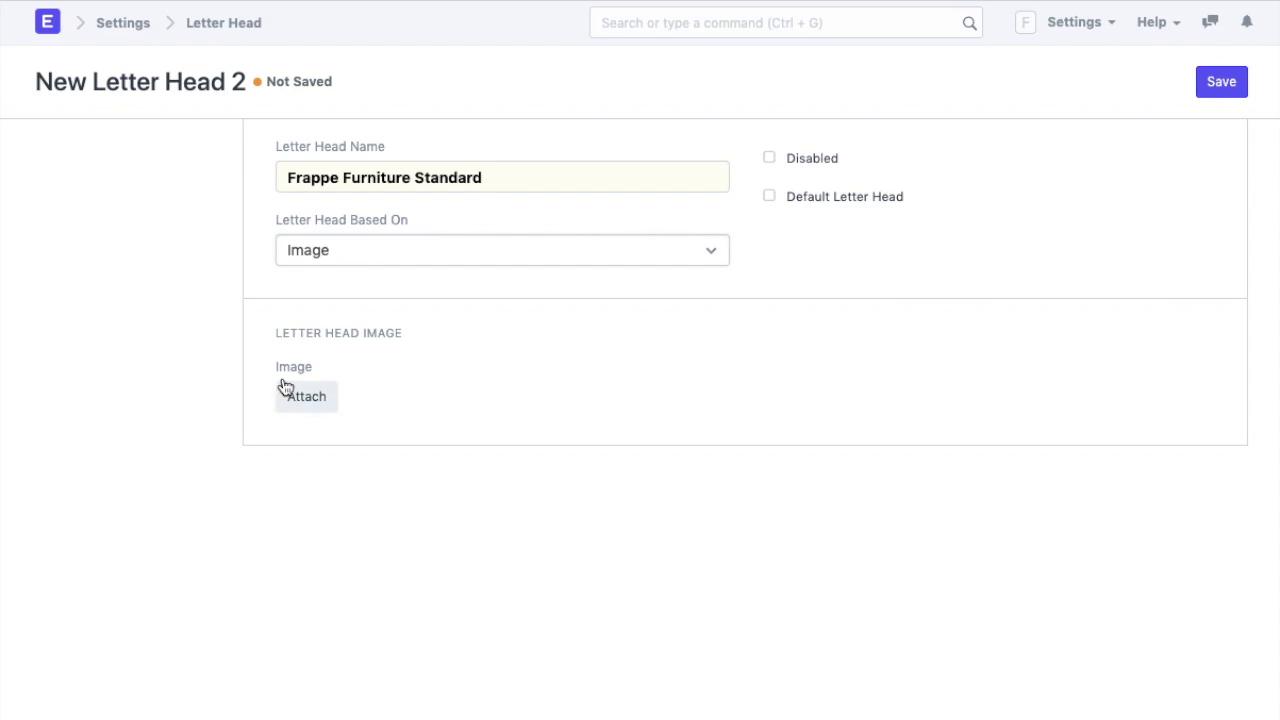
pyautogui.click(302, 398)
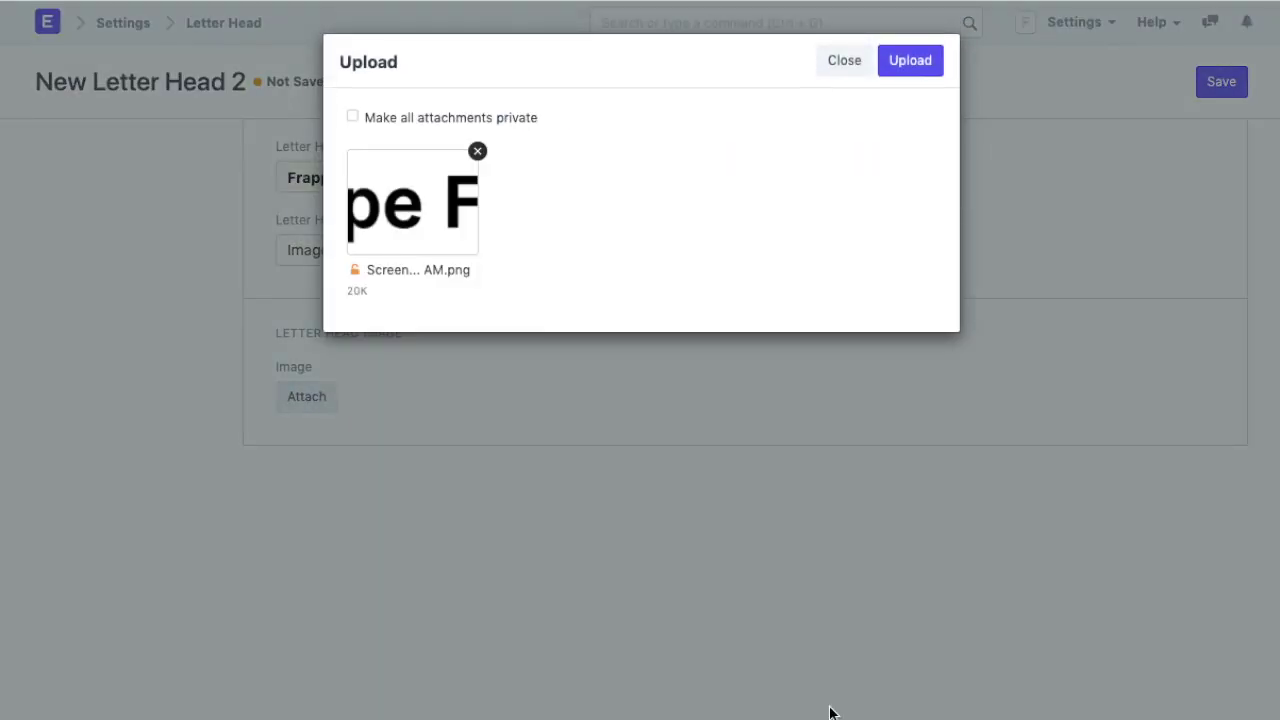
pyautogui.click(910, 60)
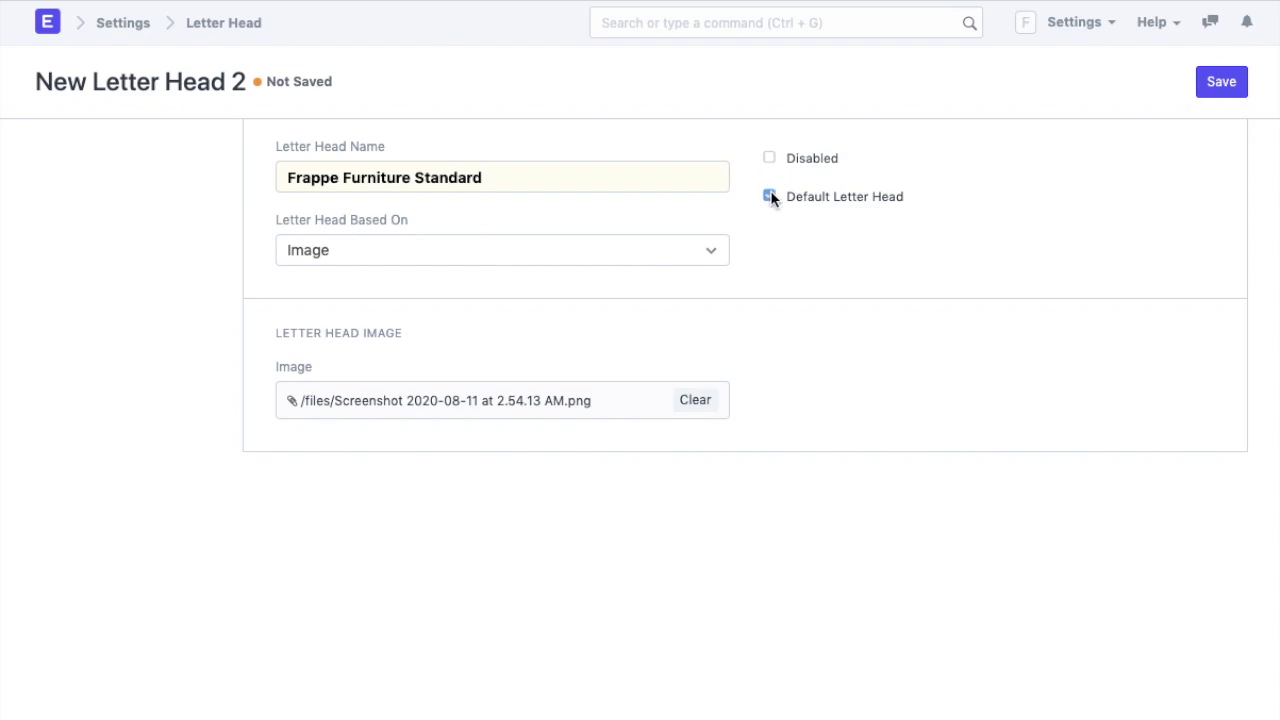
pyautogui.click(1224, 88)
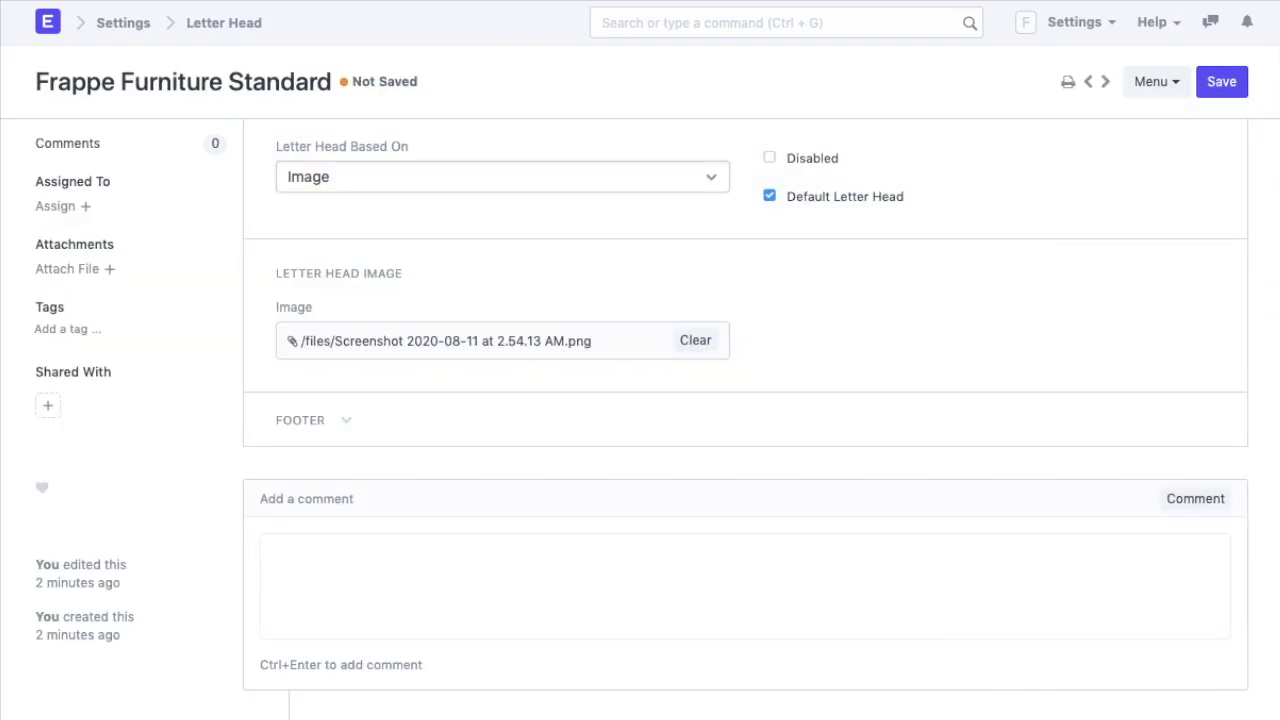
pyautogui.click(688, 180)
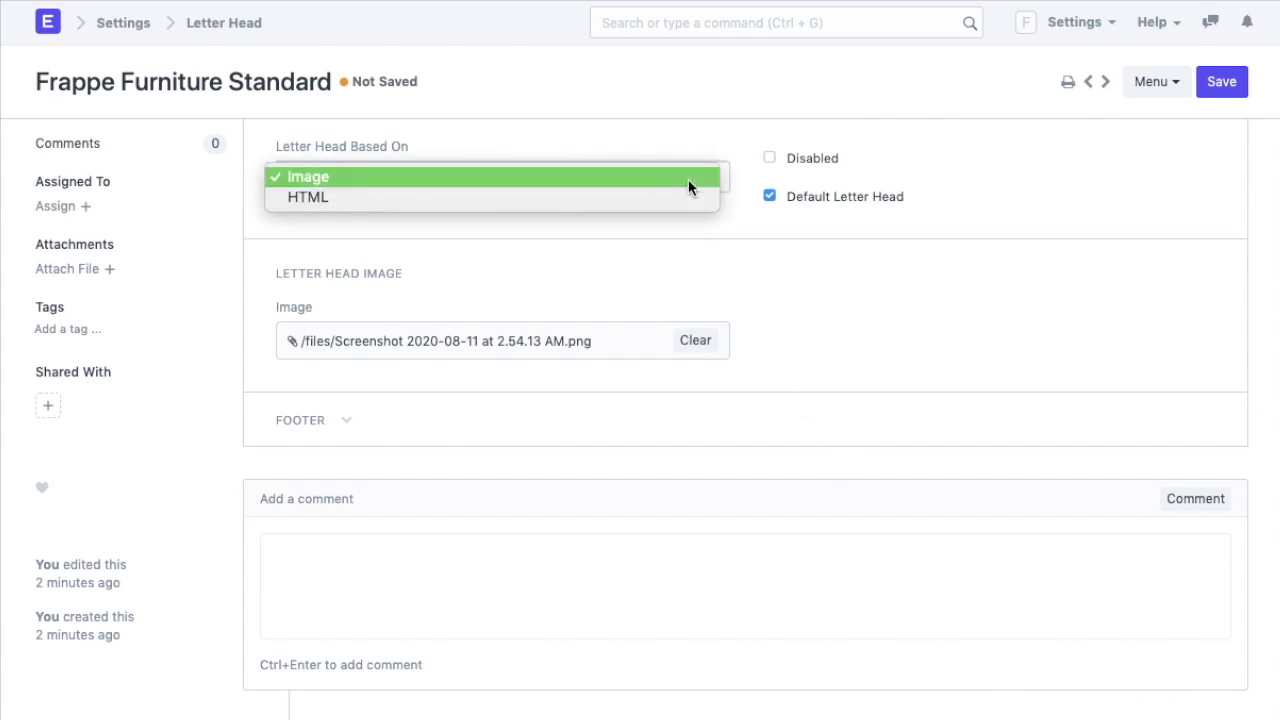
pyautogui.click(673, 198)
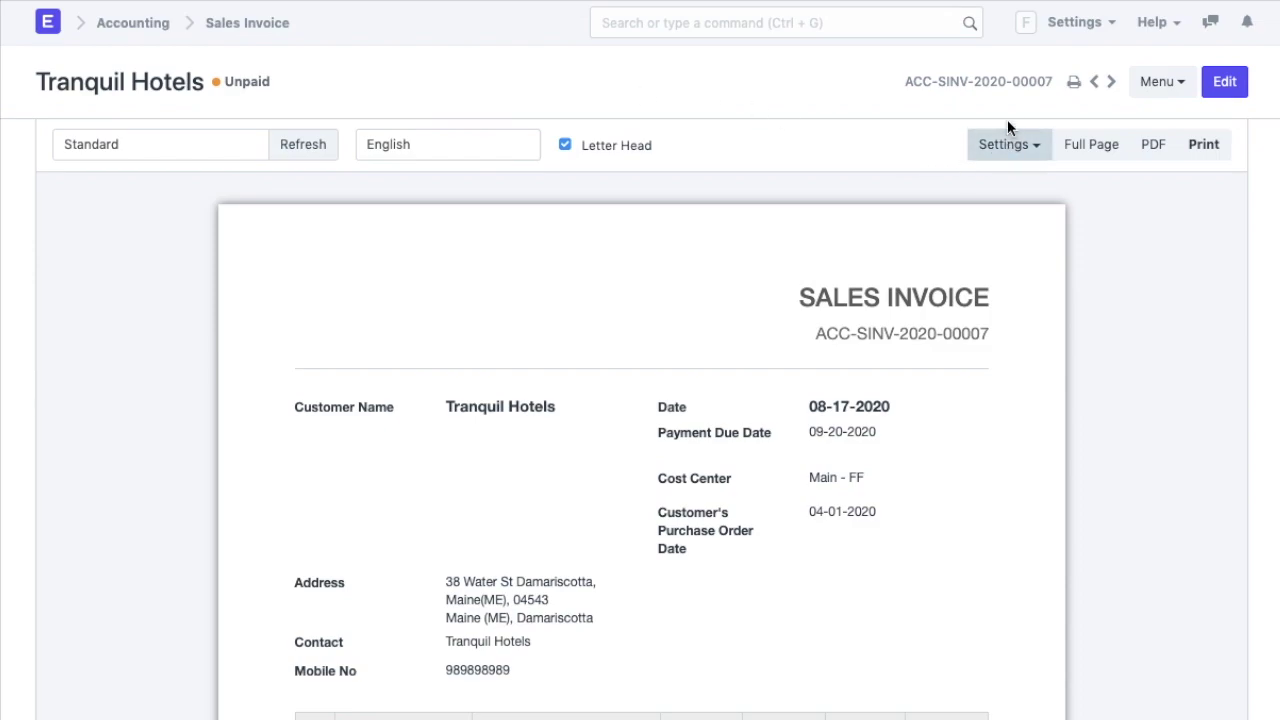
# Step: Enable the letterhead on the invoice preview and change the header logo width from 100 to 50
pyautogui.click(565, 145)
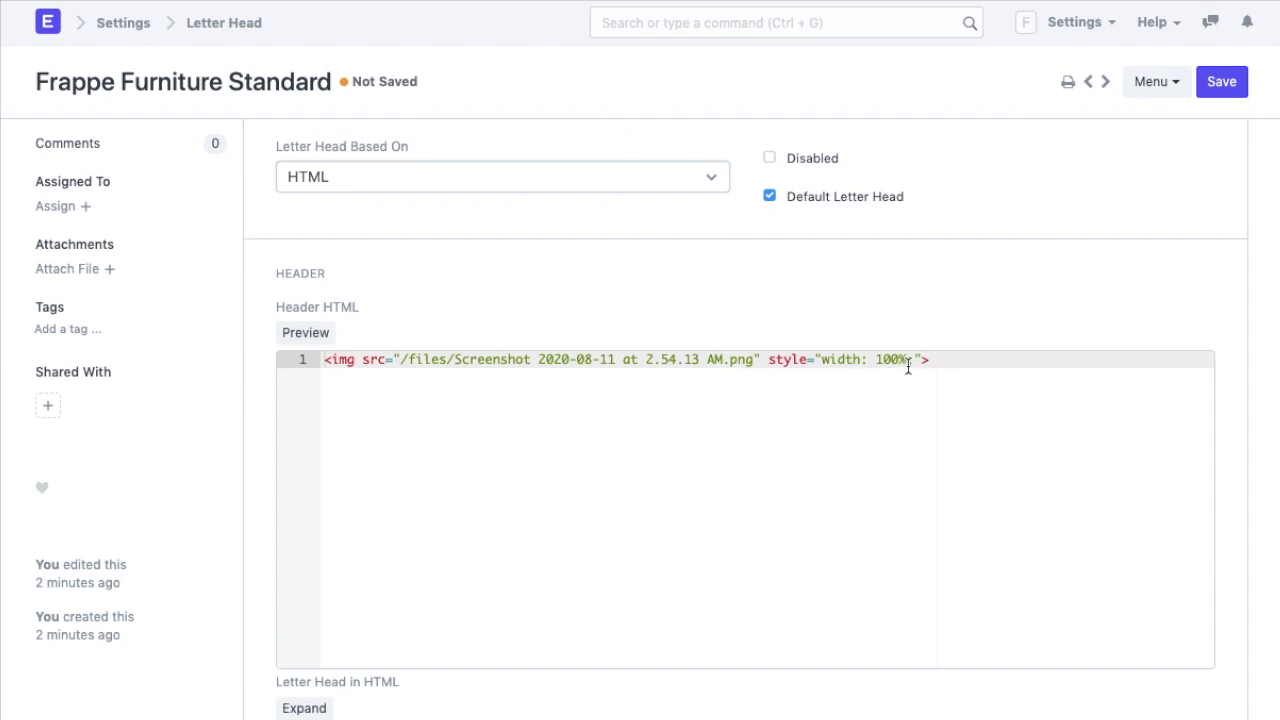
pyautogui.moveTo(903, 362); pyautogui.dragTo(876, 366)
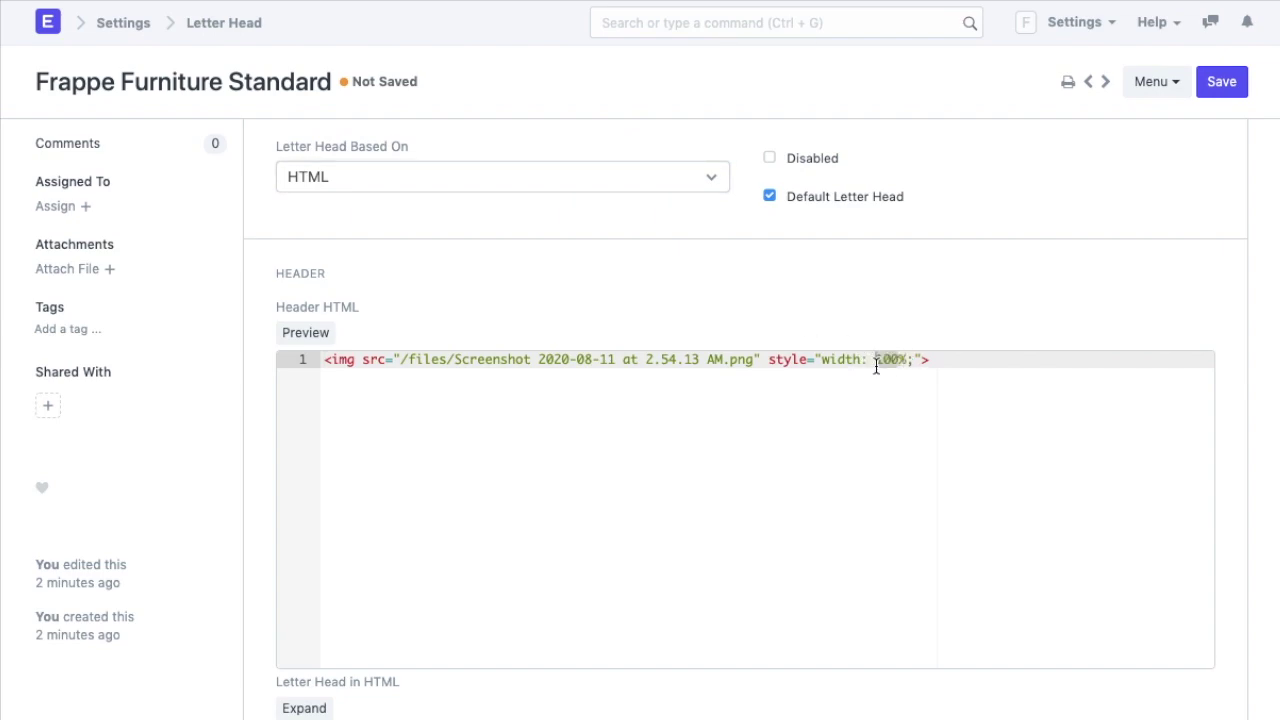
pyautogui.write('50')
pyautogui.click(1218, 86)
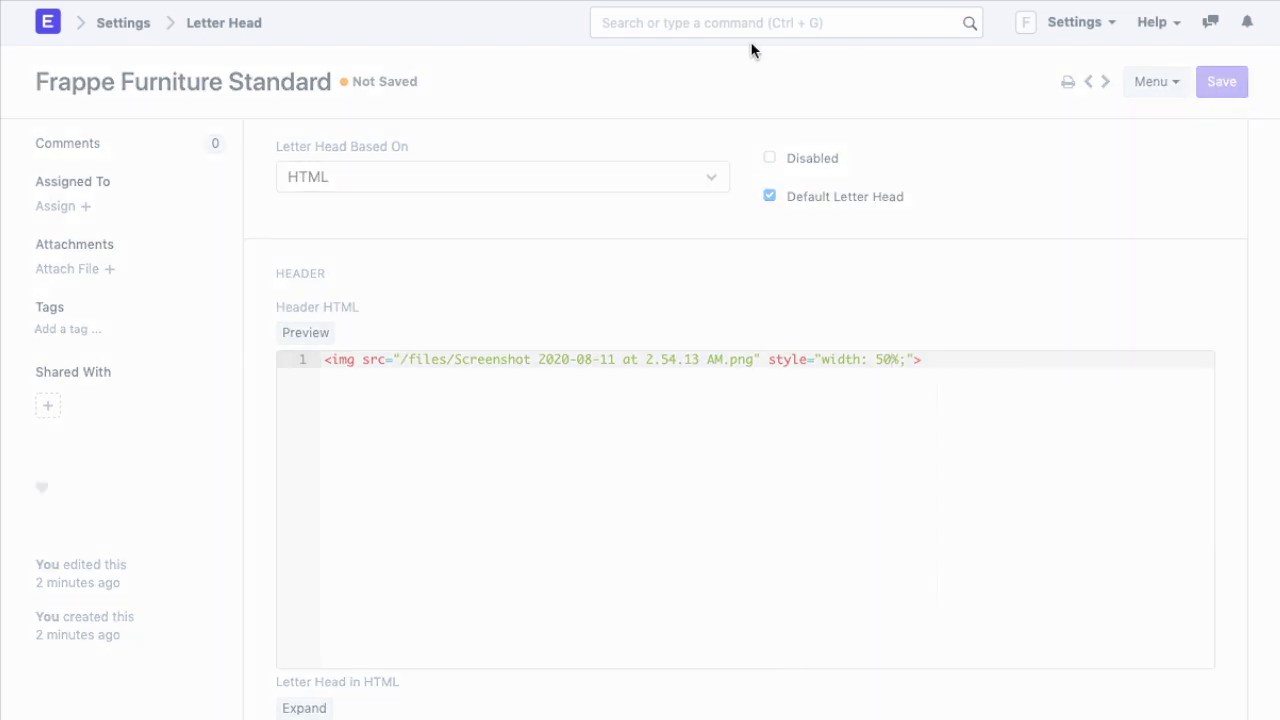
pyautogui.click(295, 336)
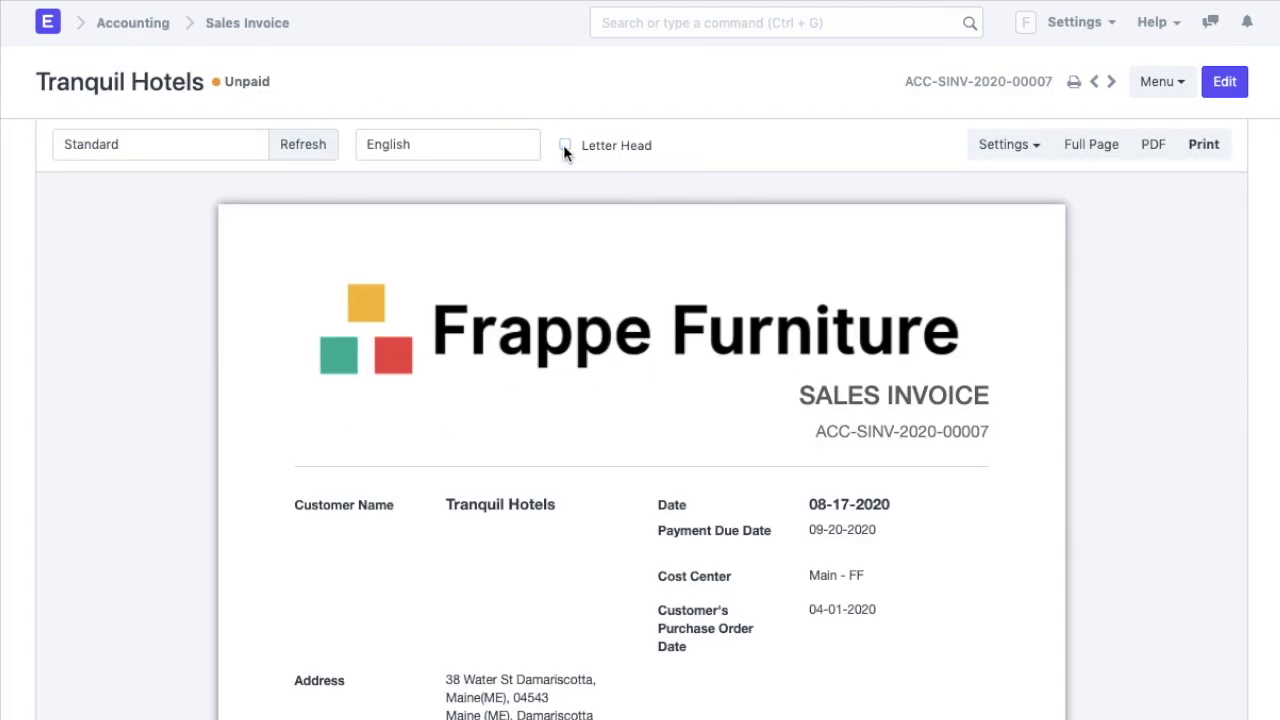
pyautogui.click(564, 145)
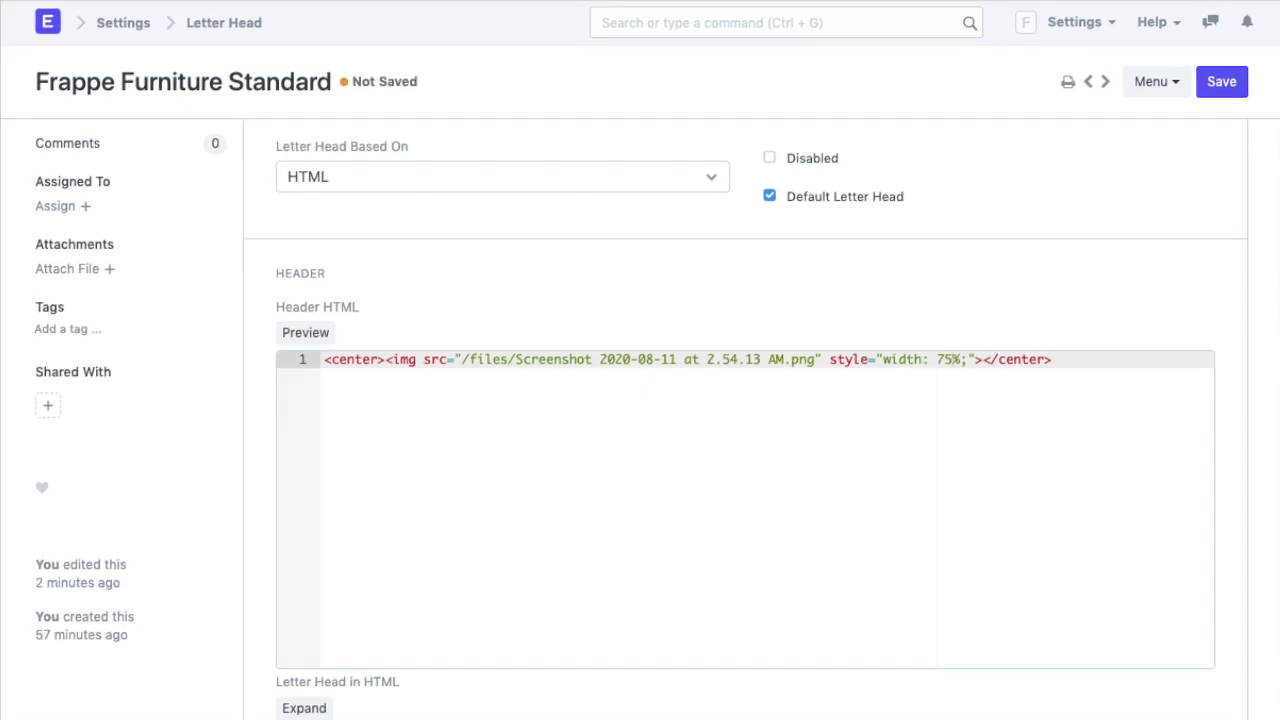
# Step: Paste the Frappe Furnitures Atlanta address HTML into Footer HTML, save, and preview it
pyautogui.scroll(-2, 333, 439)
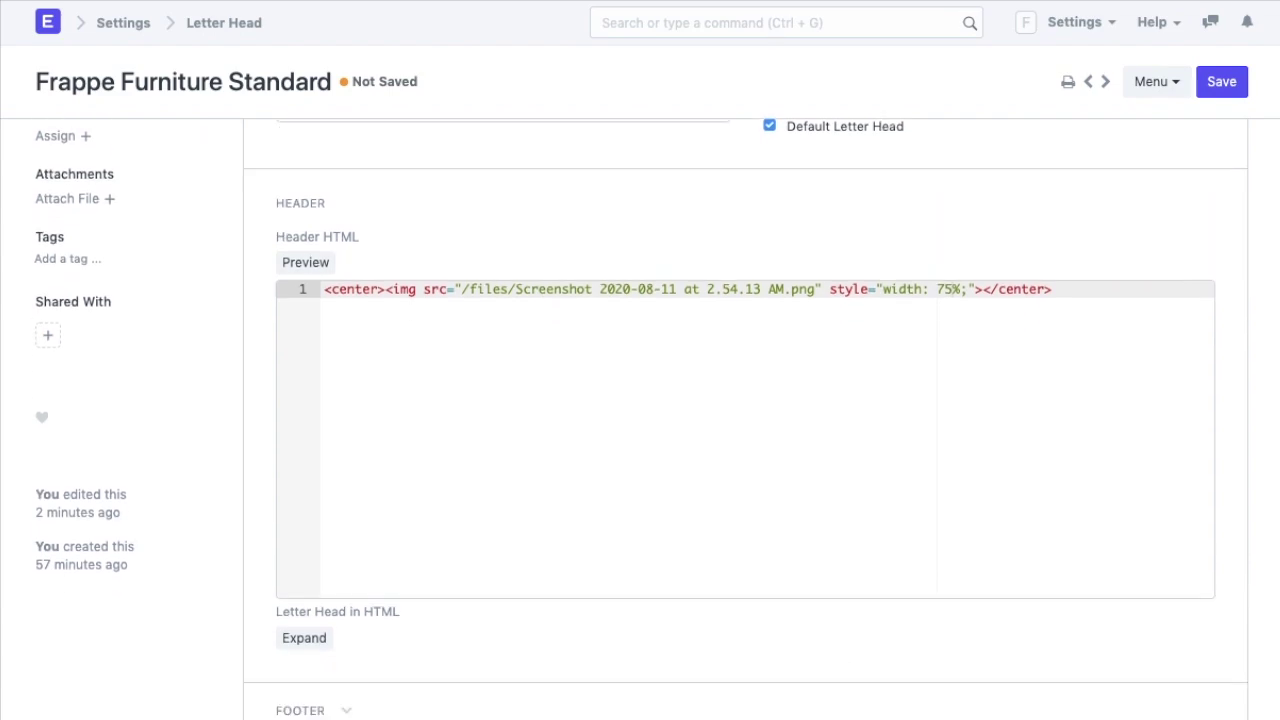
pyautogui.scroll(-2, 333, 439)
pyautogui.click(313, 412)
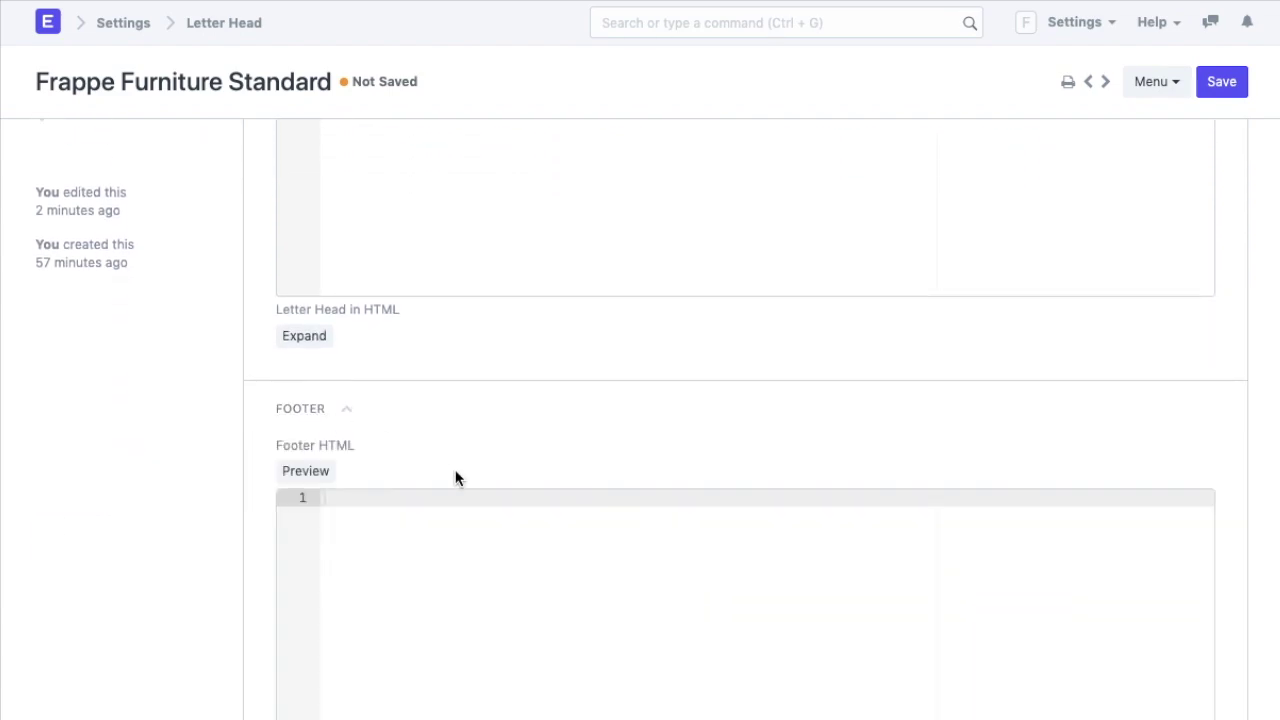
pyautogui.scroll(-1, 454, 470)
pyautogui.write('<div class="text-center" style="">     <div style="font-weight: bold; font-size: 16px;">Frappe Furnitures</div>     <div>Street: 4515 Adonais Way. City: Atlanta. State/province/area: Georgia.</div> </div>')
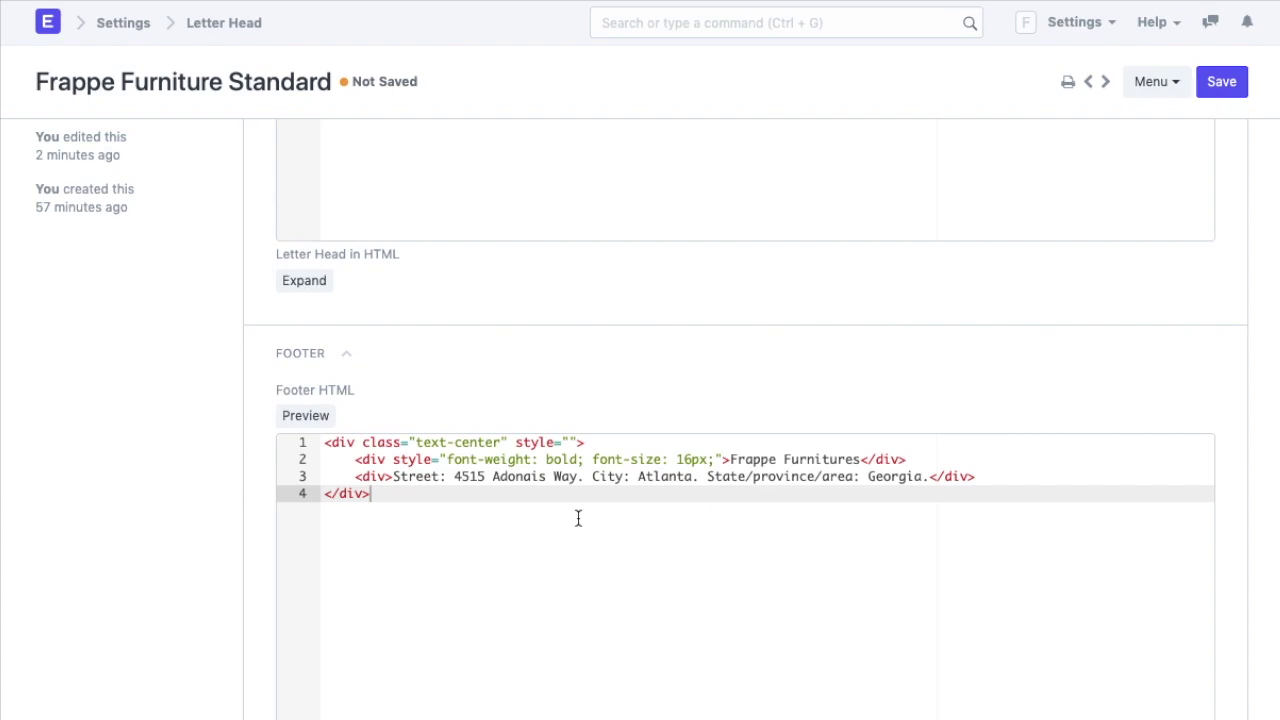
pyautogui.hotkey('ctrl', 's')
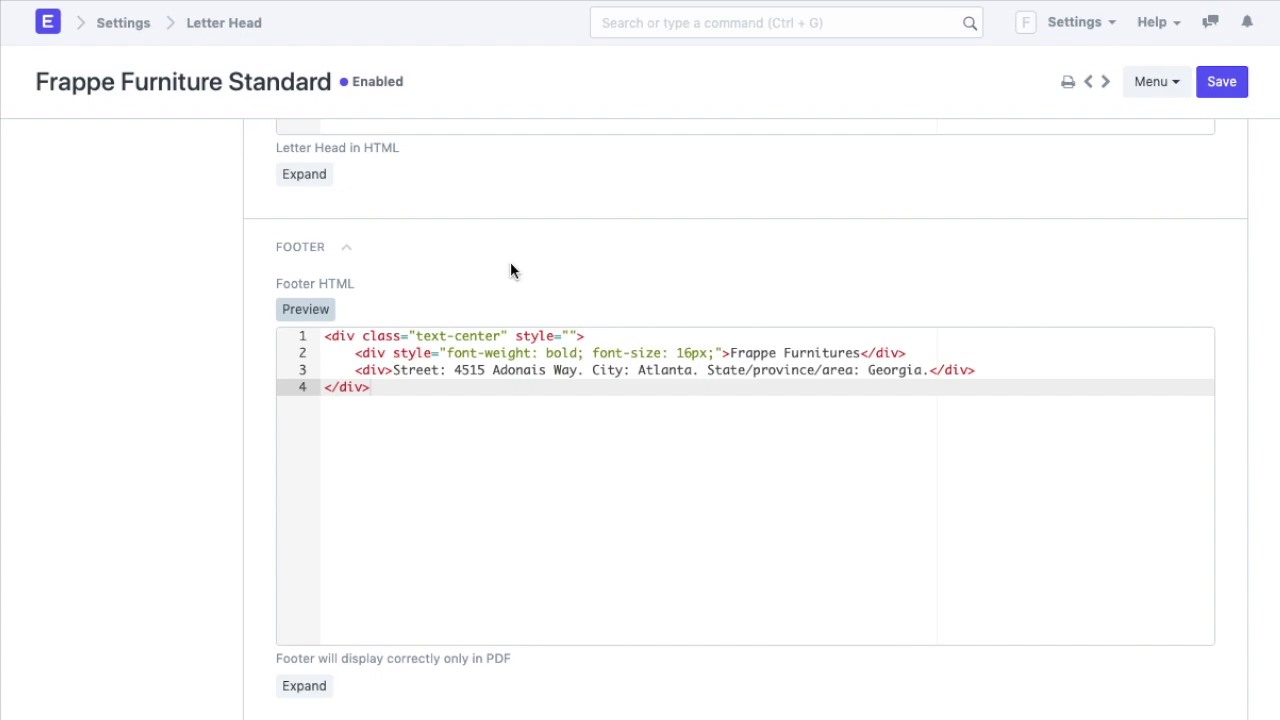
pyautogui.click(323, 312)
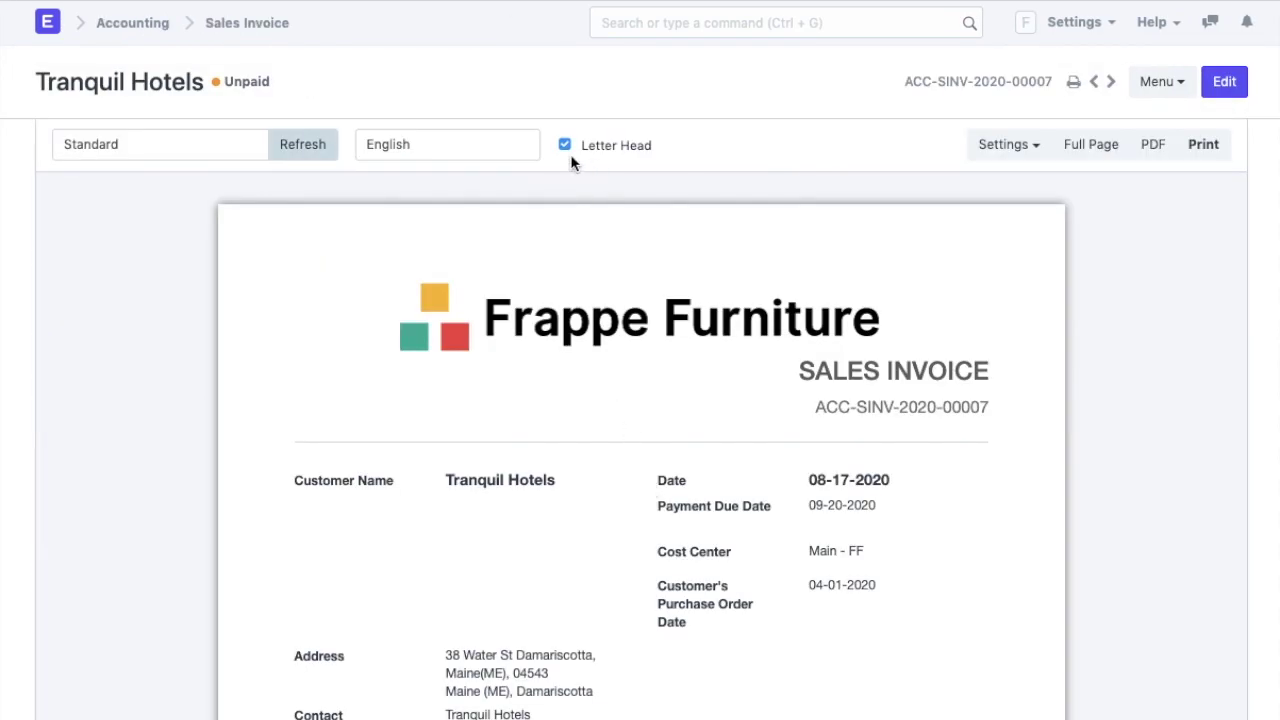
# Step: Scroll the invoice preview to check the address footer, then list the available print formats
pyautogui.scroll(-5, 631, 374)
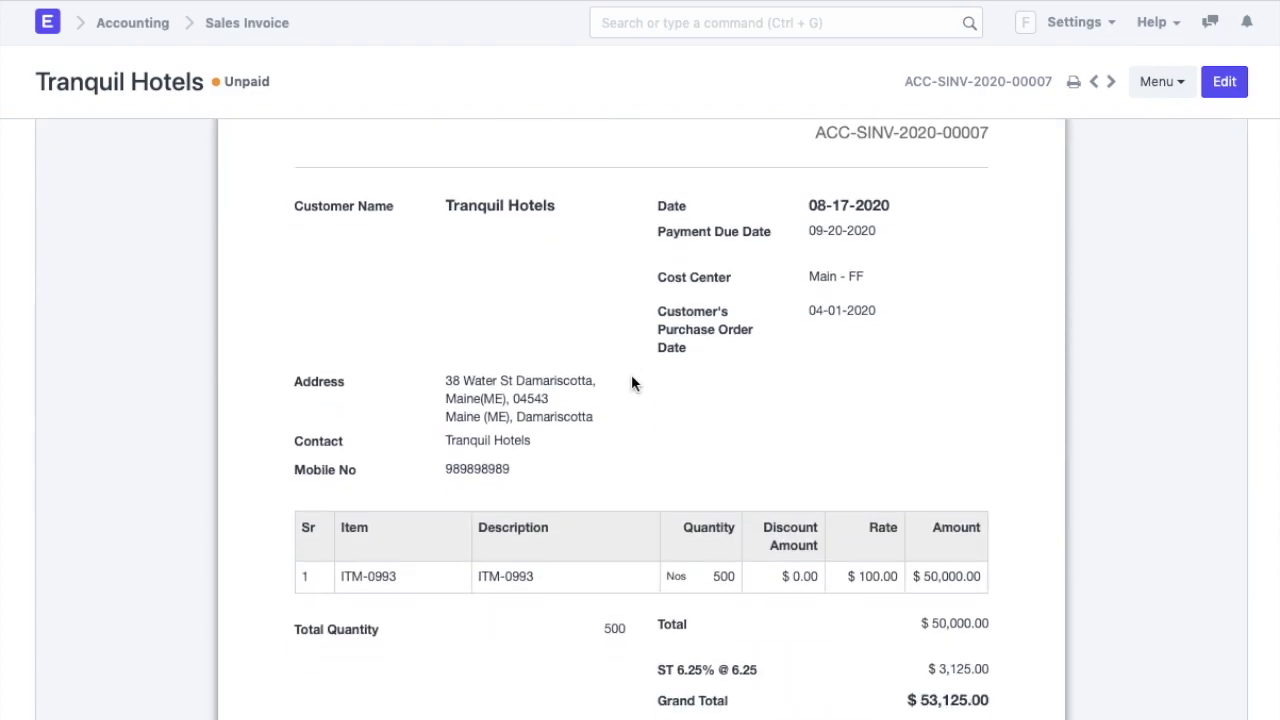
pyautogui.scroll(-2, 631, 374)
pyautogui.scroll(-4, 631, 374)
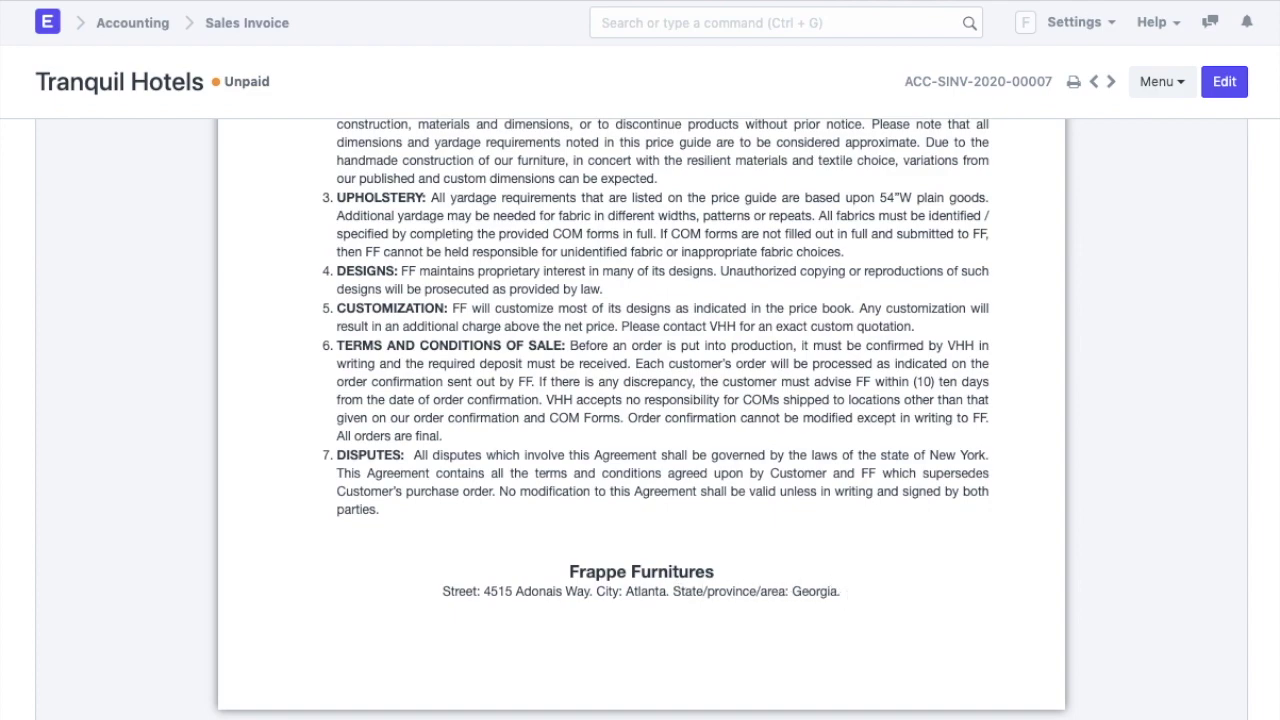
pyautogui.scroll(5, 1113, 608)
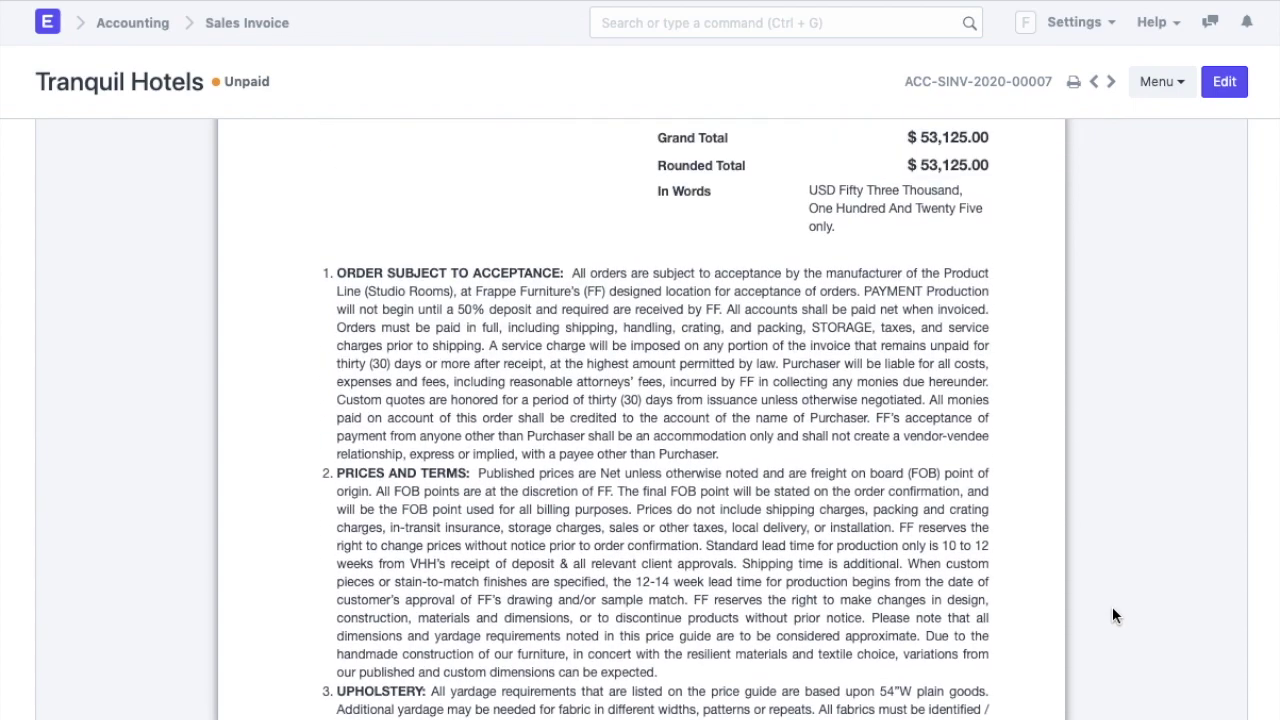
pyautogui.scroll(4, 1113, 608)
pyautogui.scroll(3, 1113, 608)
pyautogui.scroll(3, 1113, 608)
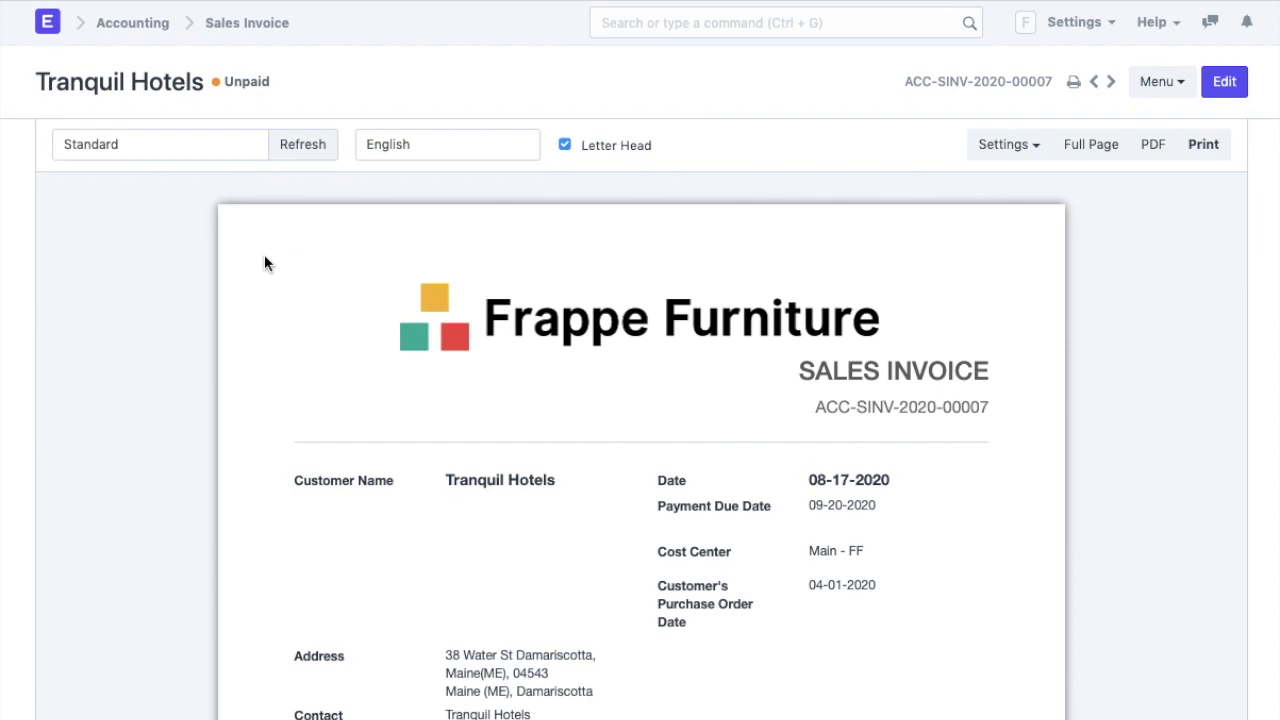
pyautogui.click(189, 143)
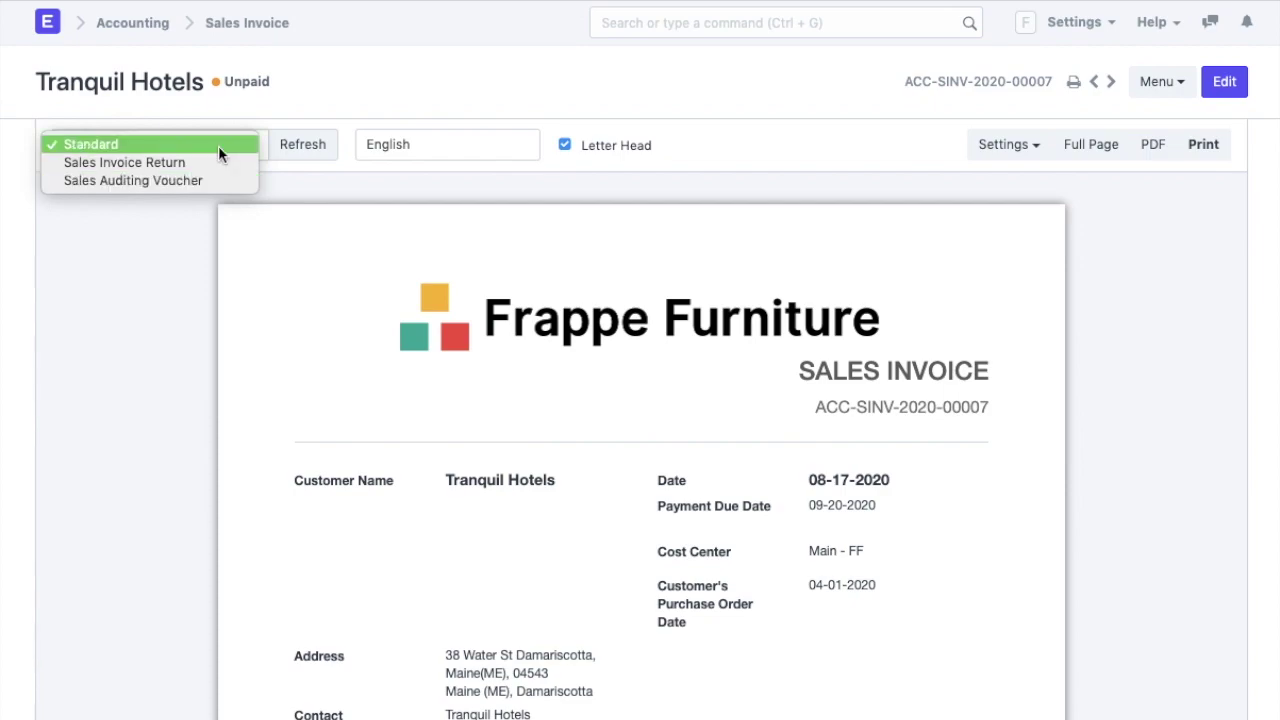
# Step: Customize the print view into a new format named 'Invoice Format' based on Standard
pyautogui.click(996, 148)
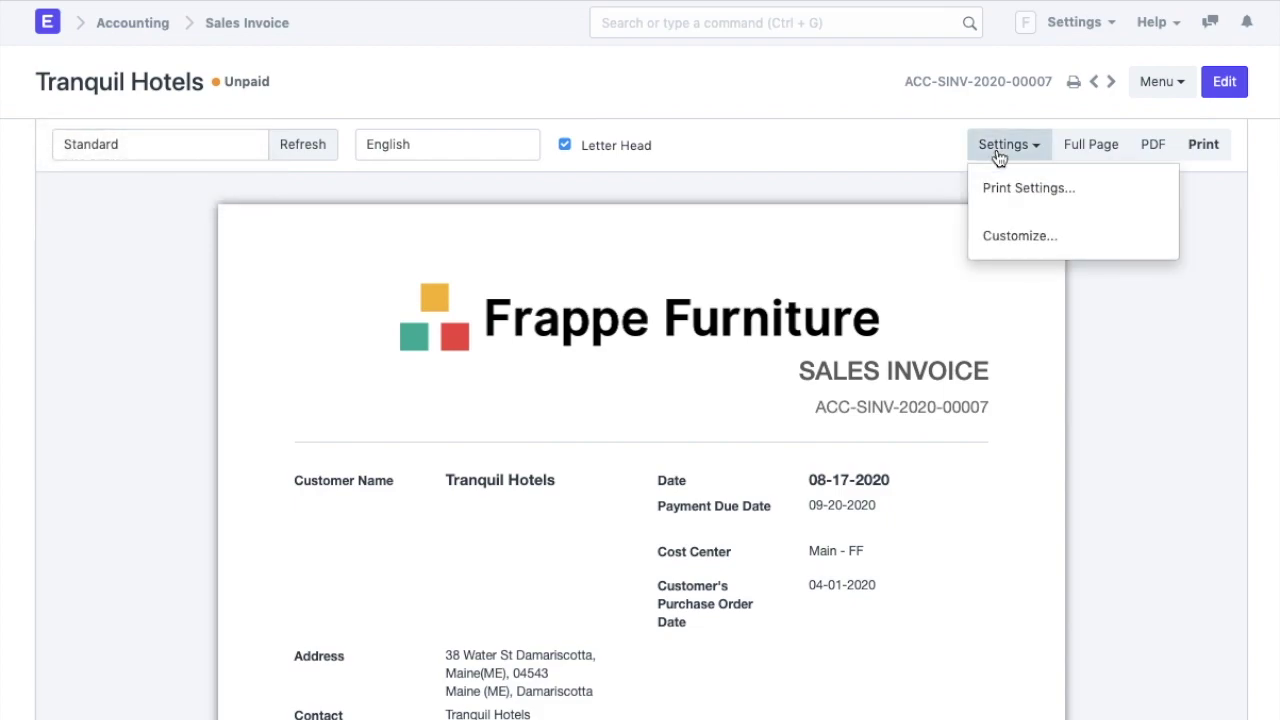
pyautogui.click(1005, 238)
pyautogui.write('Invoi')
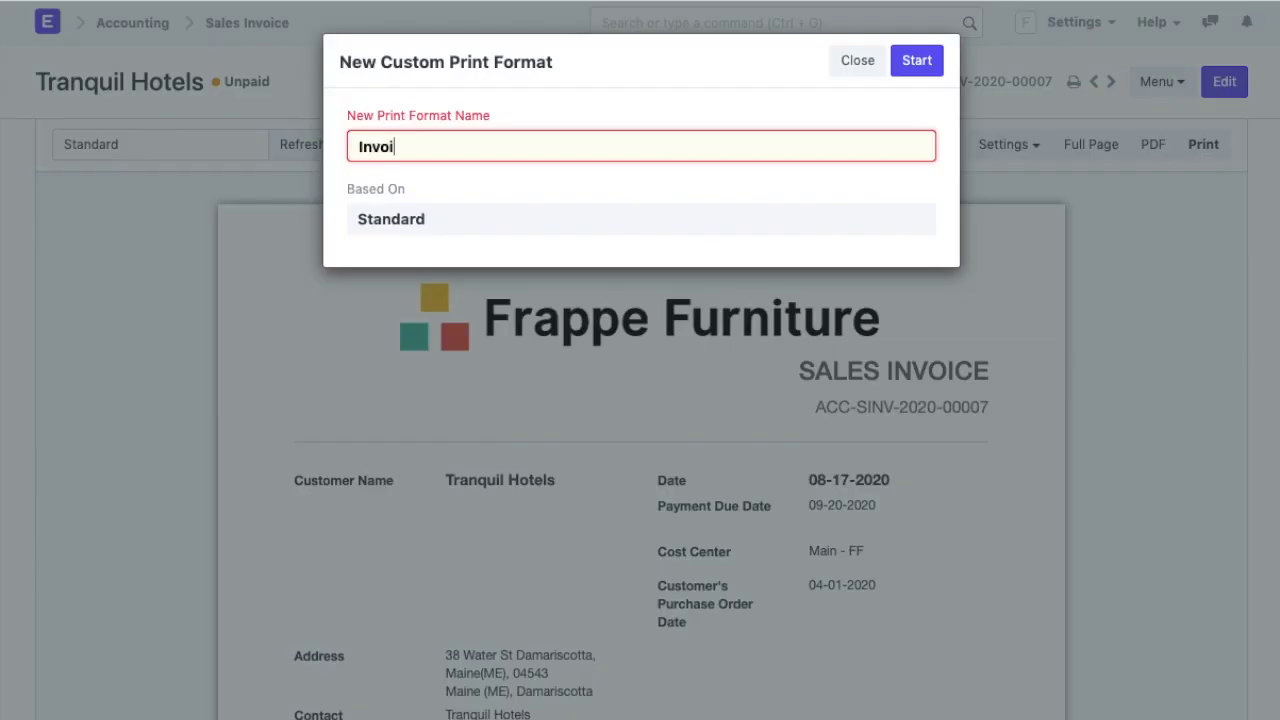
pyautogui.write('ce Forma')
pyautogui.write('t')
pyautogui.click(916, 60)
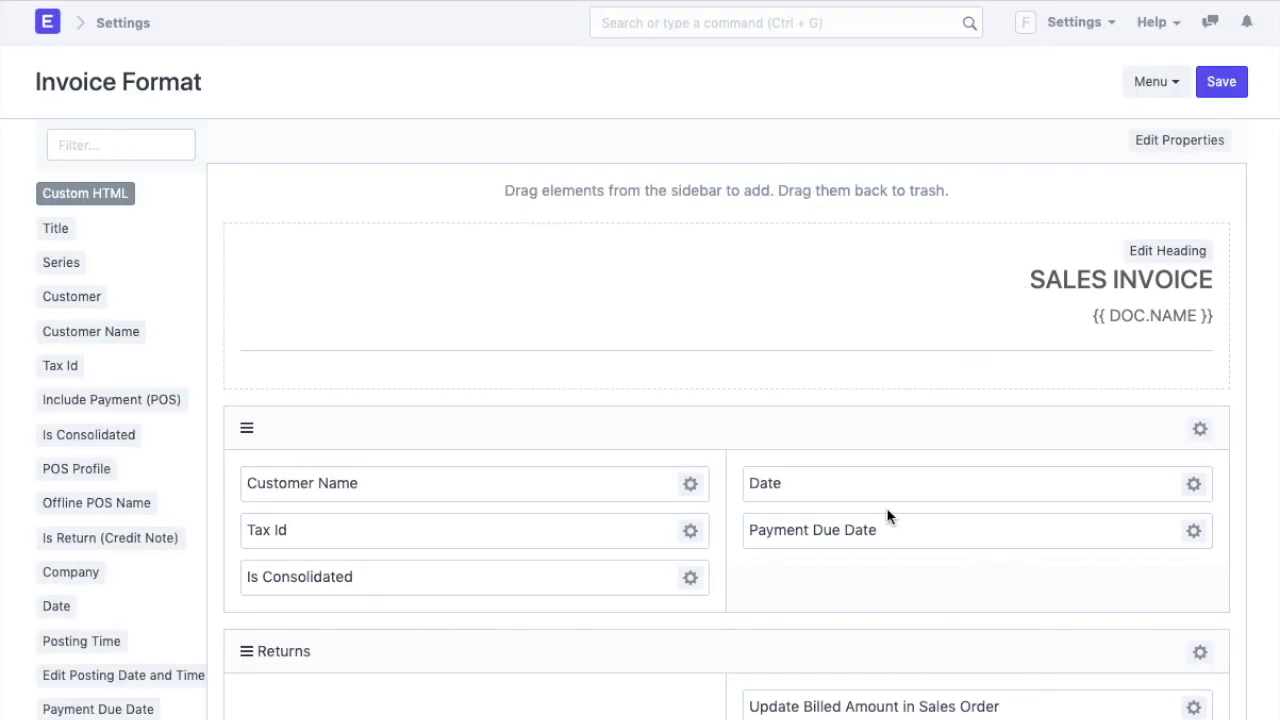
# Step: Move the Contact field below Mobile No in the Address and Contact section
pyautogui.scroll(-3, 954, 465)
pyautogui.scroll(-2, 954, 467)
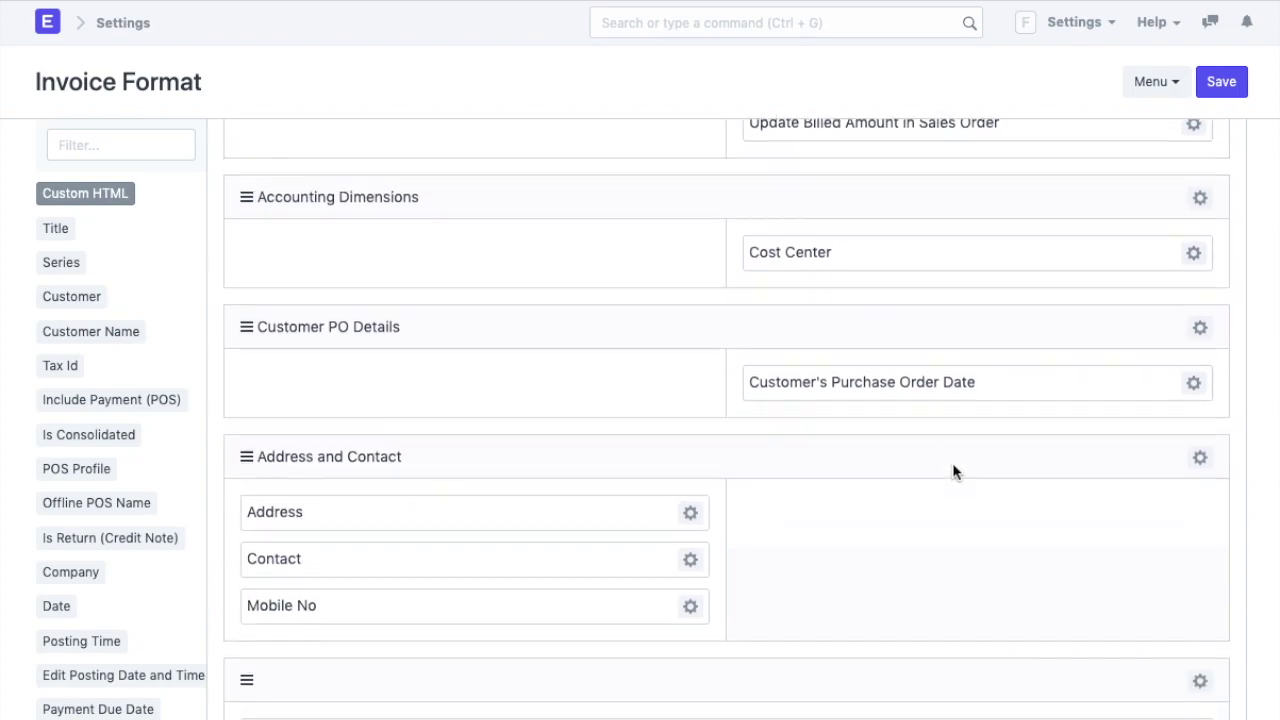
pyautogui.scroll(-3, 954, 470)
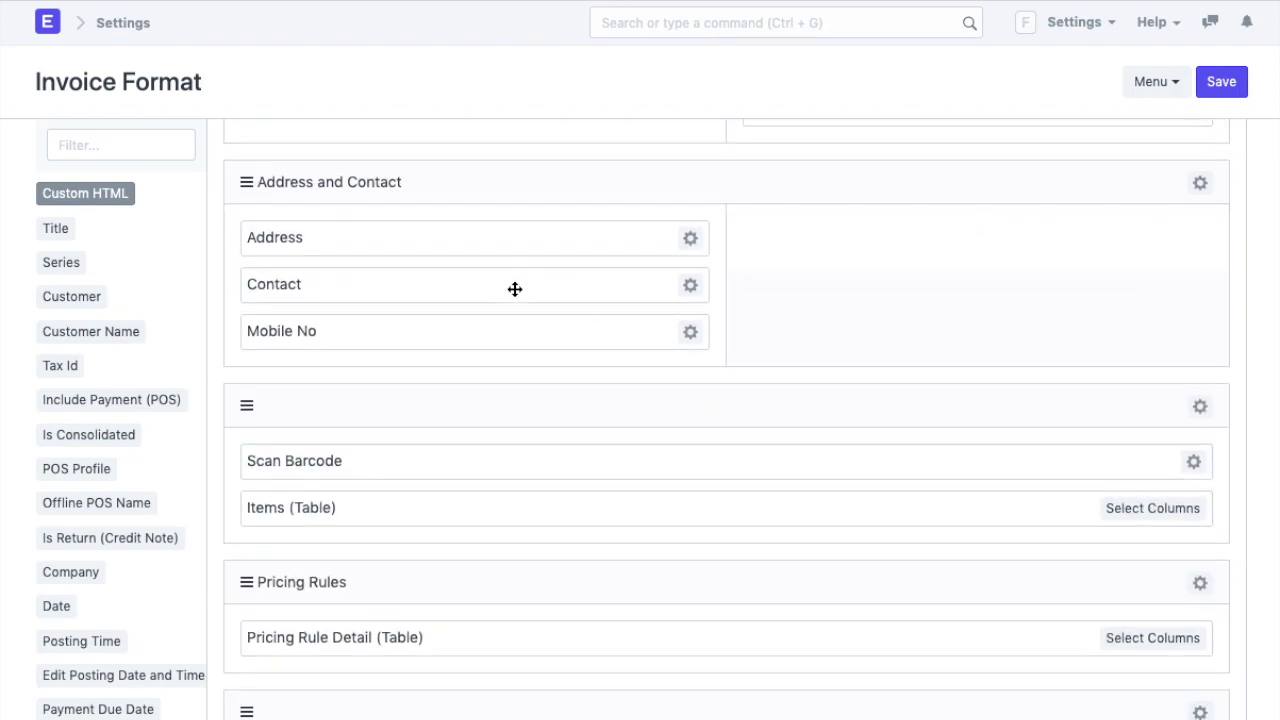
pyautogui.moveTo(514, 289); pyautogui.dragTo(188, 299)
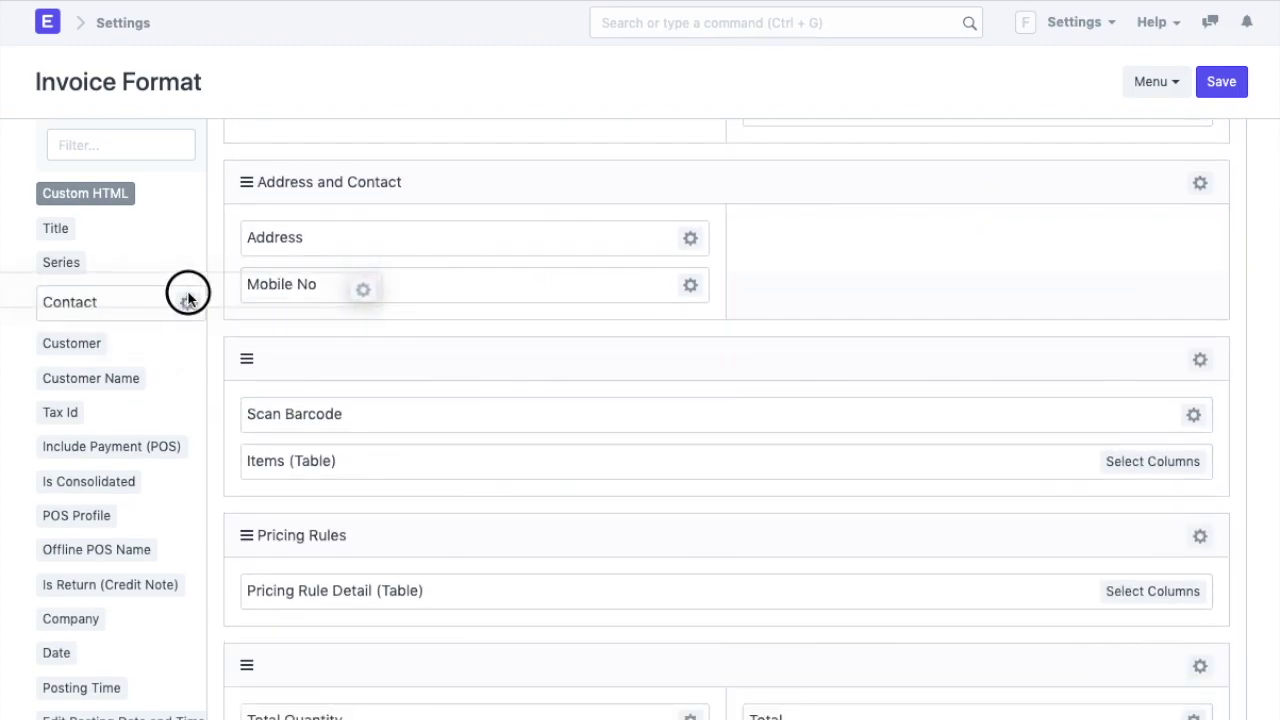
pyautogui.moveTo(188, 299); pyautogui.dragTo(400, 329)
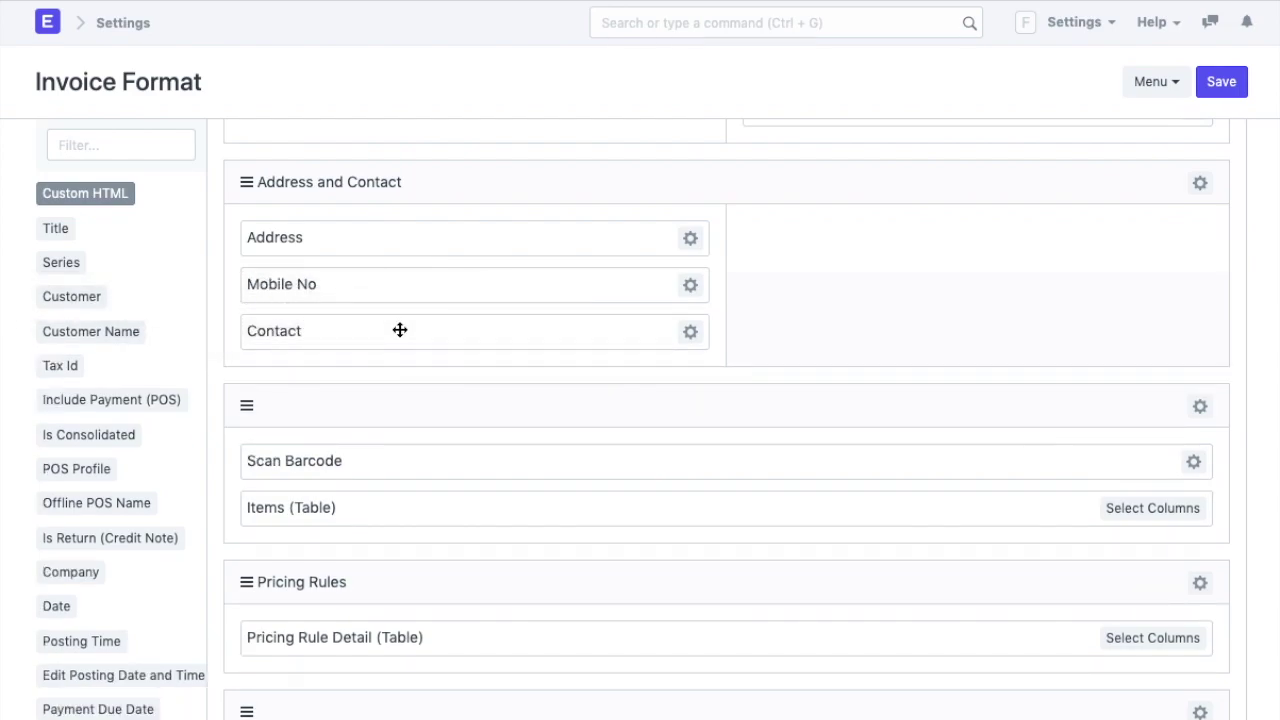
pyautogui.scroll(1, 552, 333)
pyautogui.scroll(5, 552, 333)
pyautogui.scroll(1, 552, 333)
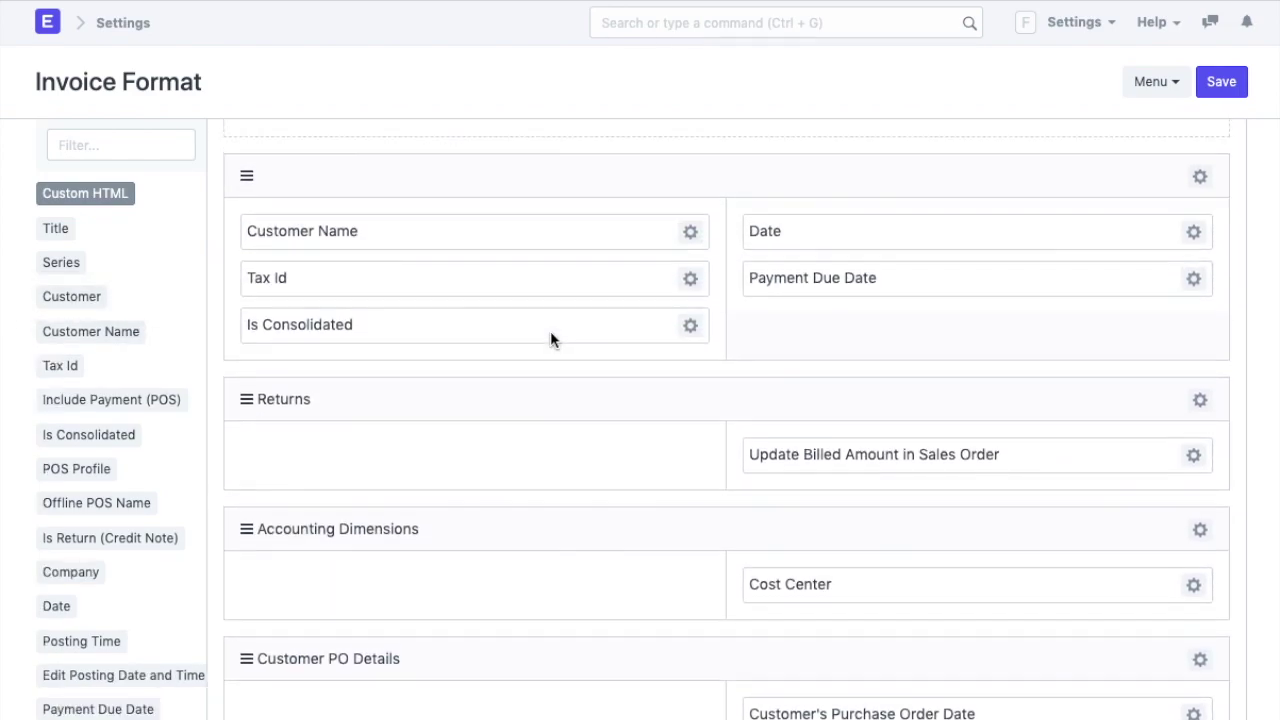
pyautogui.scroll(1, 552, 333)
pyautogui.scroll(1, 552, 333)
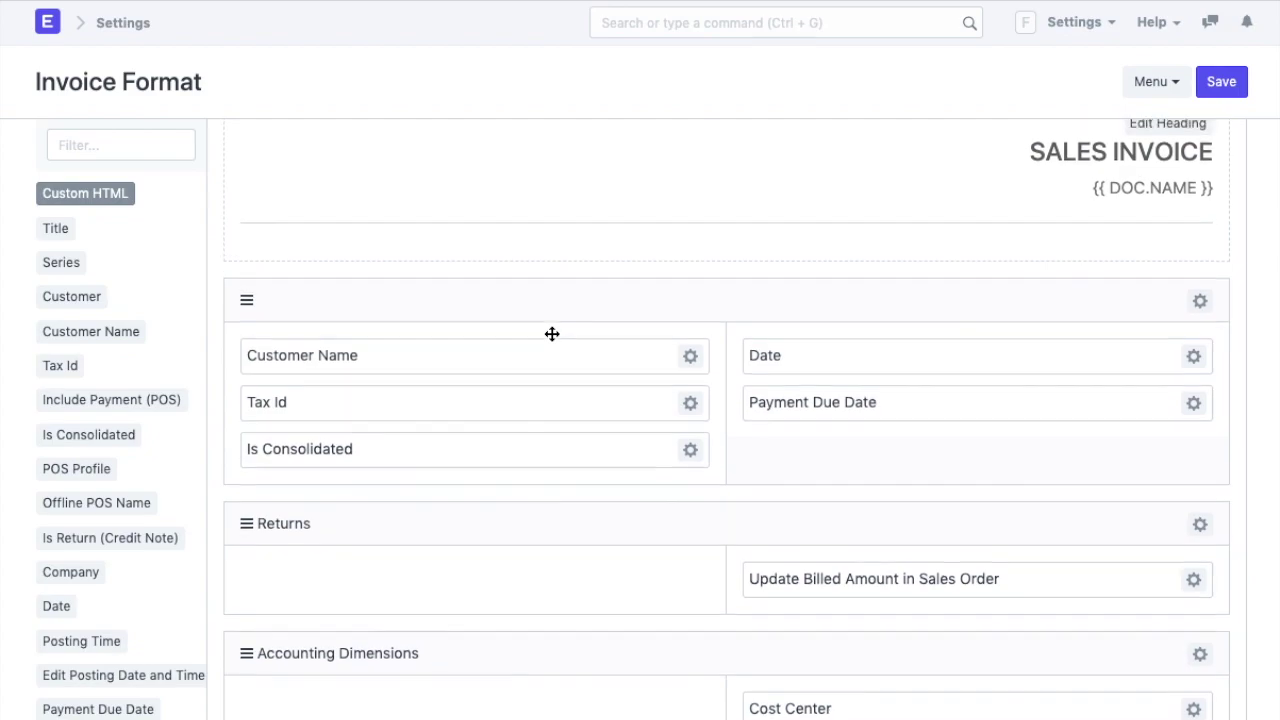
pyautogui.scroll(1, 552, 333)
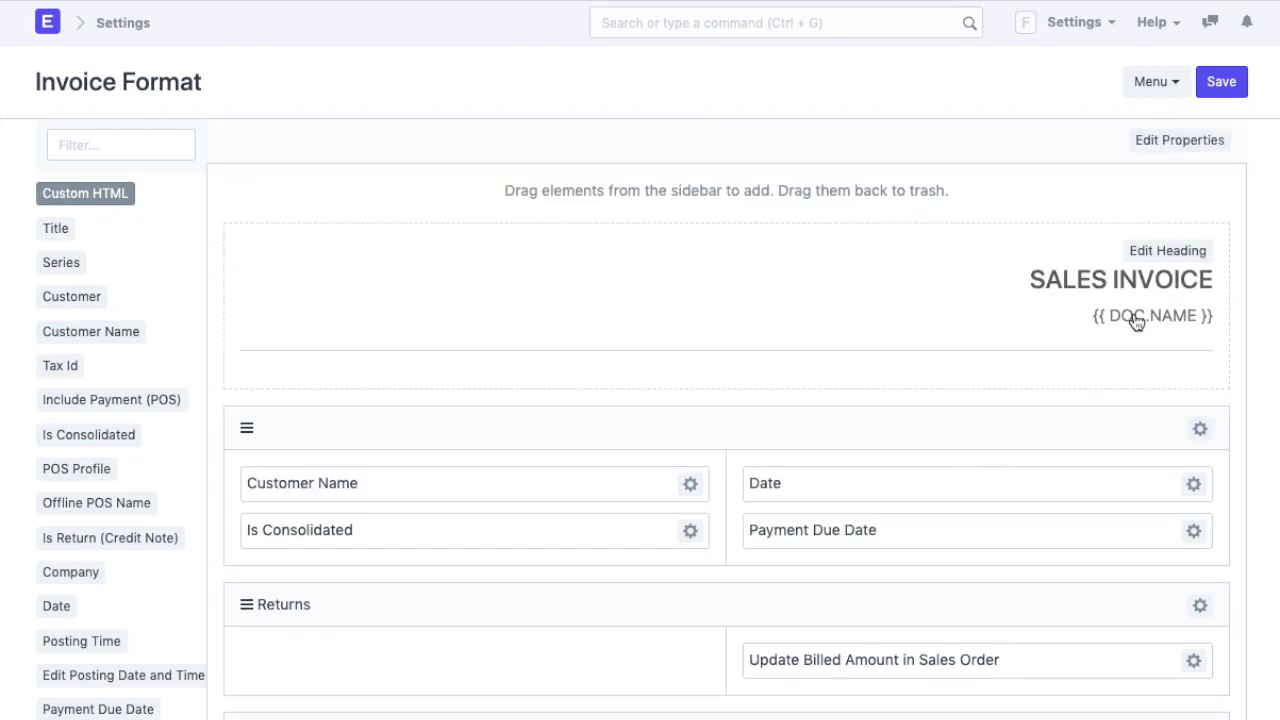
# Step: Open Edit Heading for Invoice Format and inspect the {{ doc.name }} heading HTML
pyautogui.click(1172, 254)
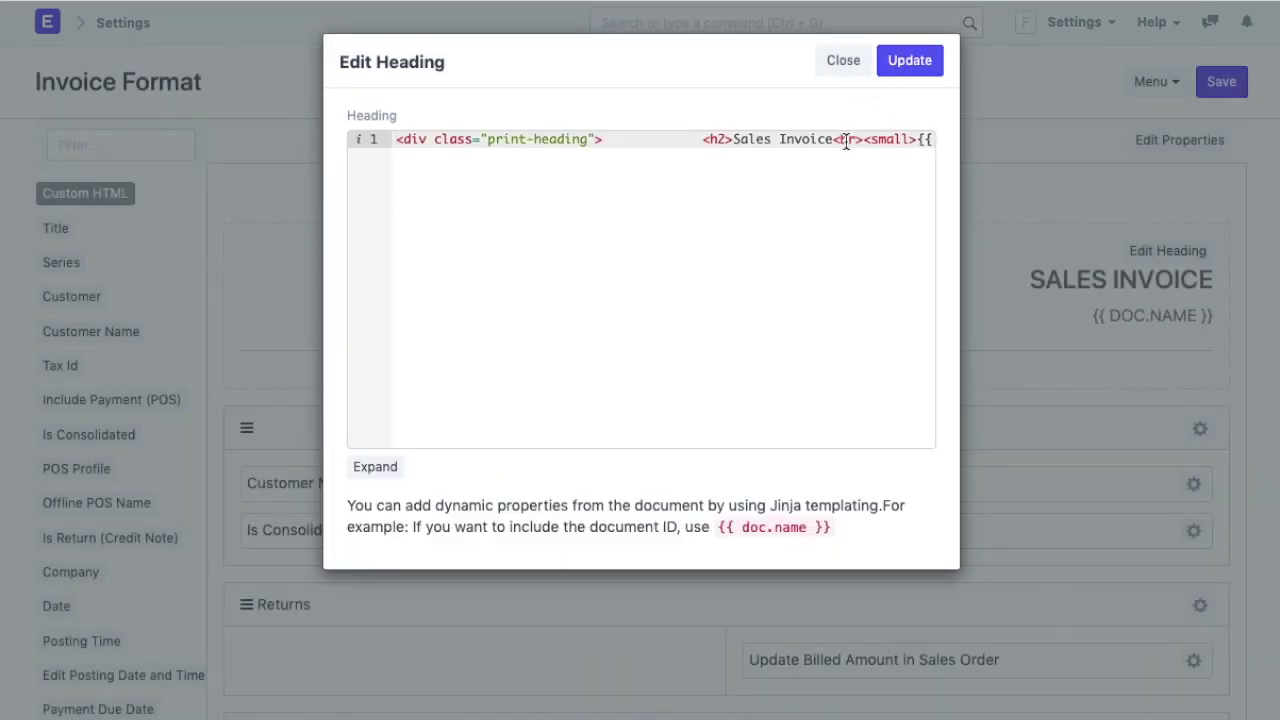
pyautogui.click(845, 141)
pyautogui.hscroll(5, 908, 208)
pyautogui.hscroll(-1, 908, 208)
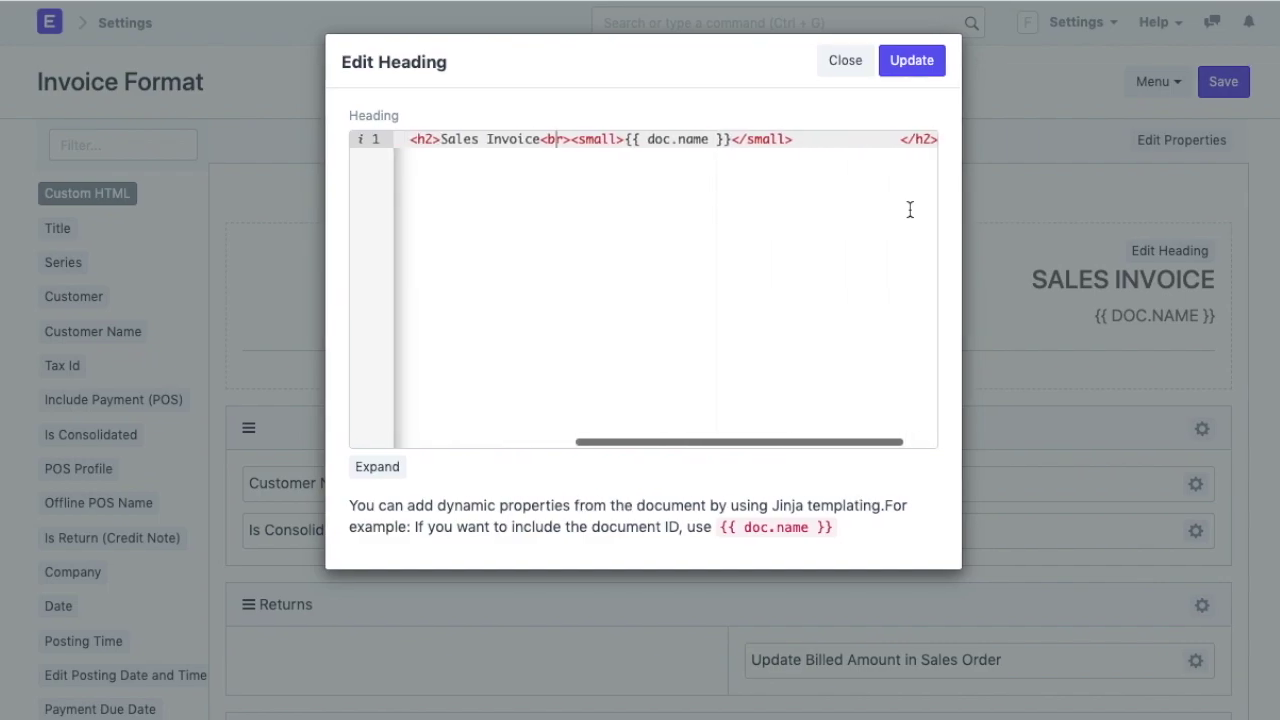
pyautogui.moveTo(706, 139); pyautogui.dragTo(675, 139)
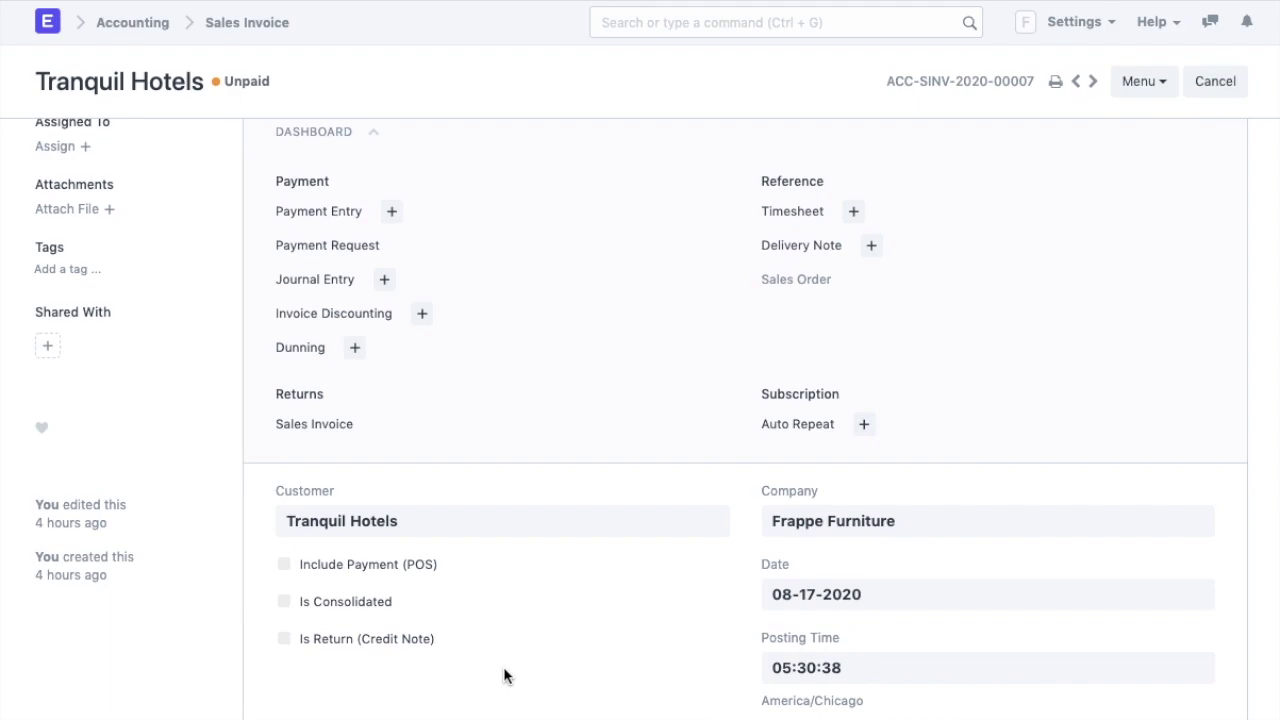
# Step: Scroll through the Tranquil Hotels invoice and the Invoice Format layout builder
pyautogui.scroll(-2, 505, 675)
pyautogui.scroll(-5, 529, 686)
pyautogui.scroll(-4, 529, 686)
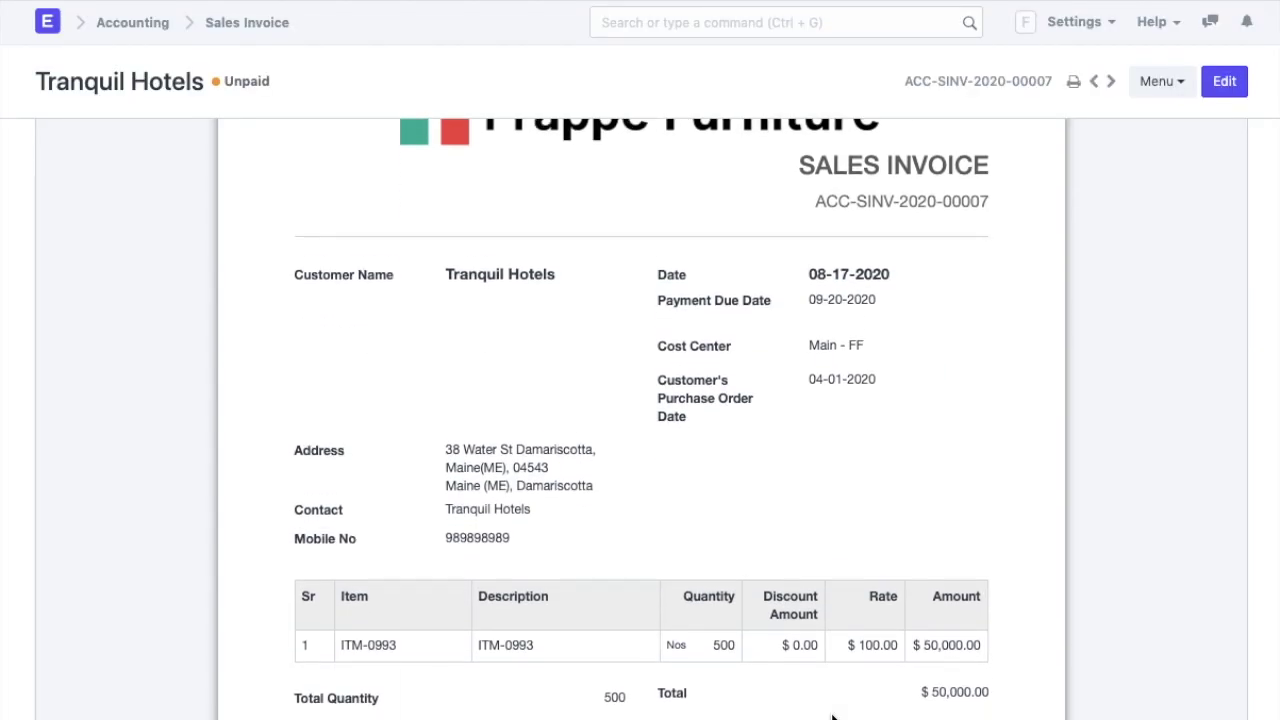
pyautogui.scroll(-2, 832, 716)
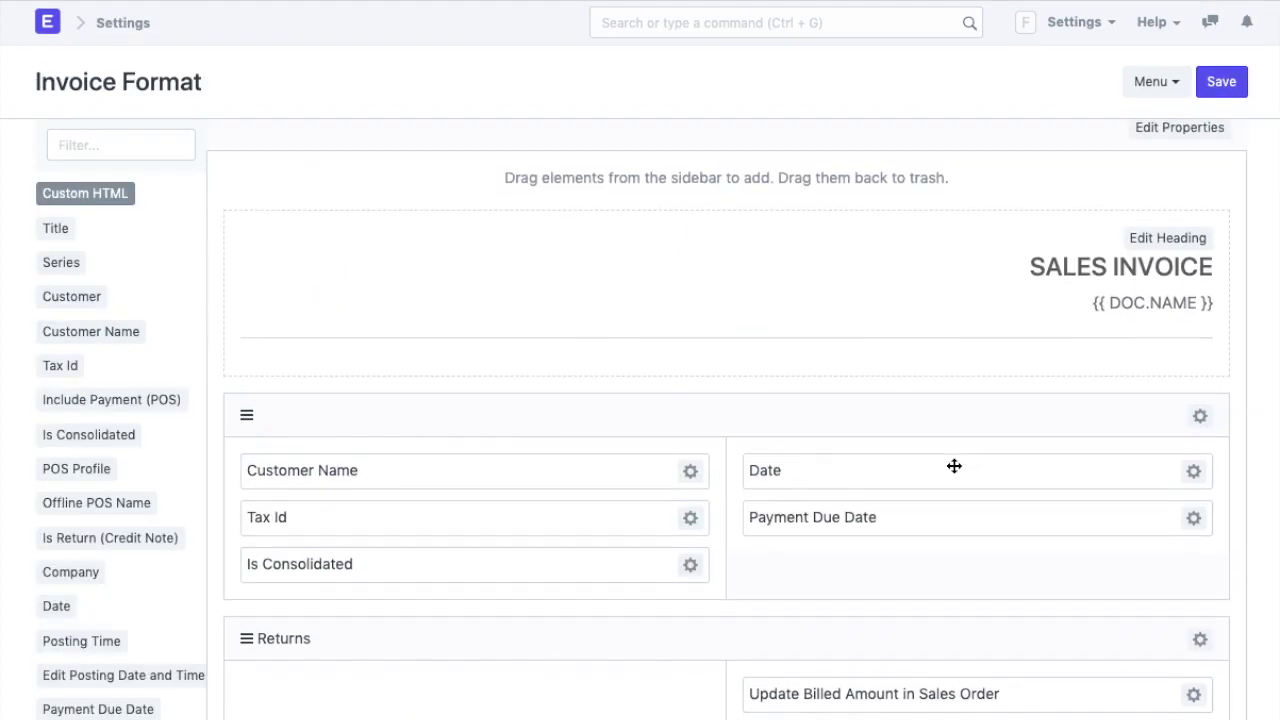
pyautogui.scroll(-2, 955, 465)
pyautogui.scroll(-3, 955, 465)
# Step: Open the Invoice Format heading editor and change {{ doc.name }} to {{ doc.customer_name }}
pyautogui.scroll(-2, 955, 465)
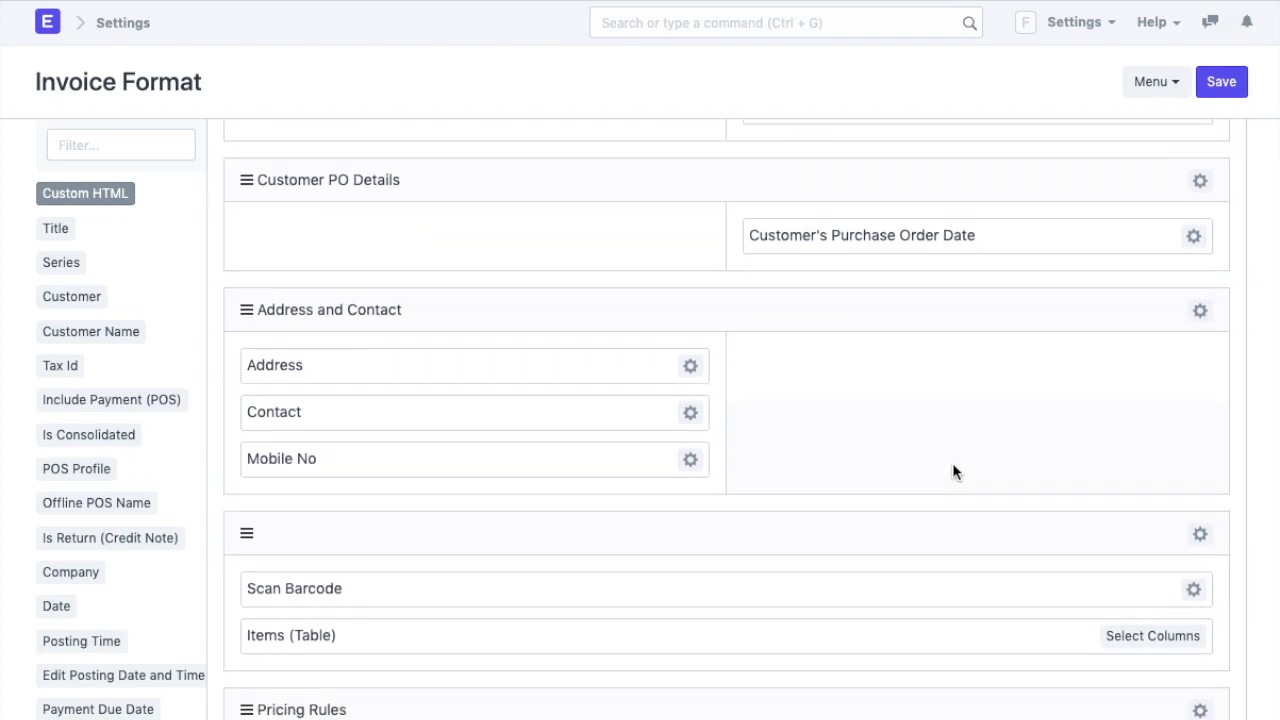
pyautogui.scroll(-1, 955, 465)
pyautogui.scroll(-1, 955, 465)
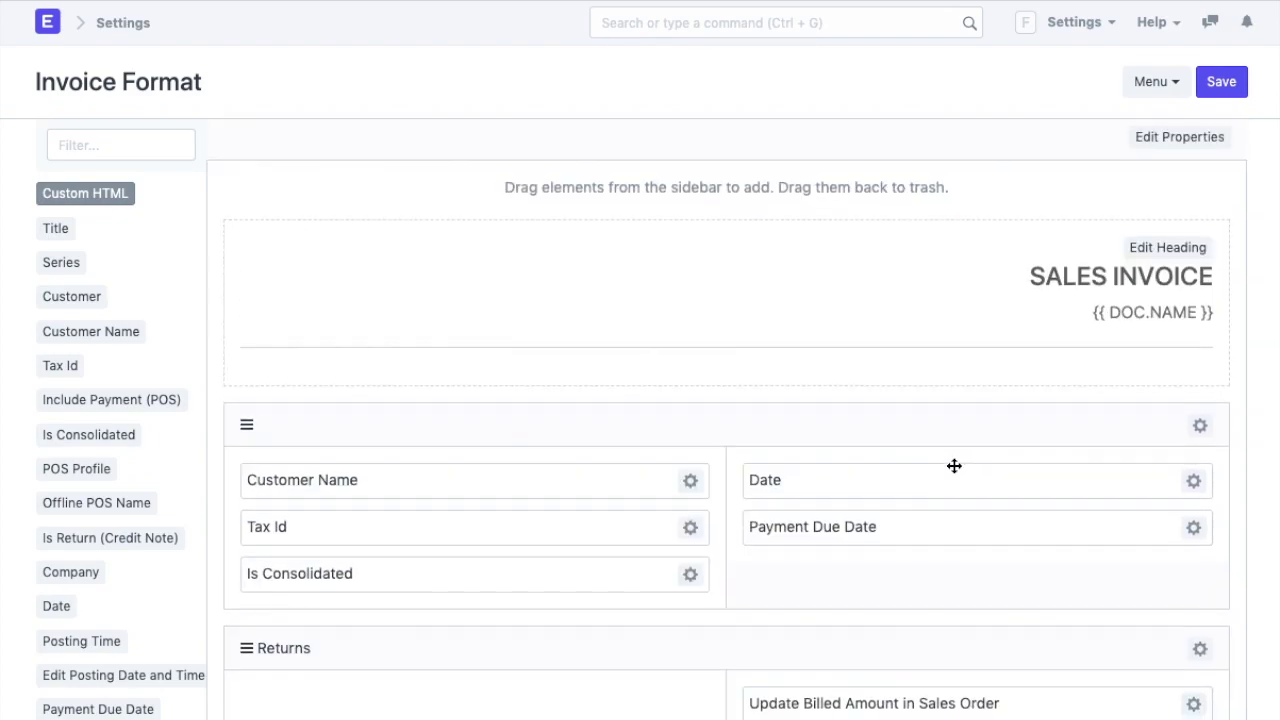
pyautogui.scroll(-2, 954, 466)
pyautogui.scroll(-3, 954, 466)
pyautogui.scroll(-1, 954, 466)
pyautogui.scroll(-2, 954, 466)
pyautogui.scroll(-1, 954, 466)
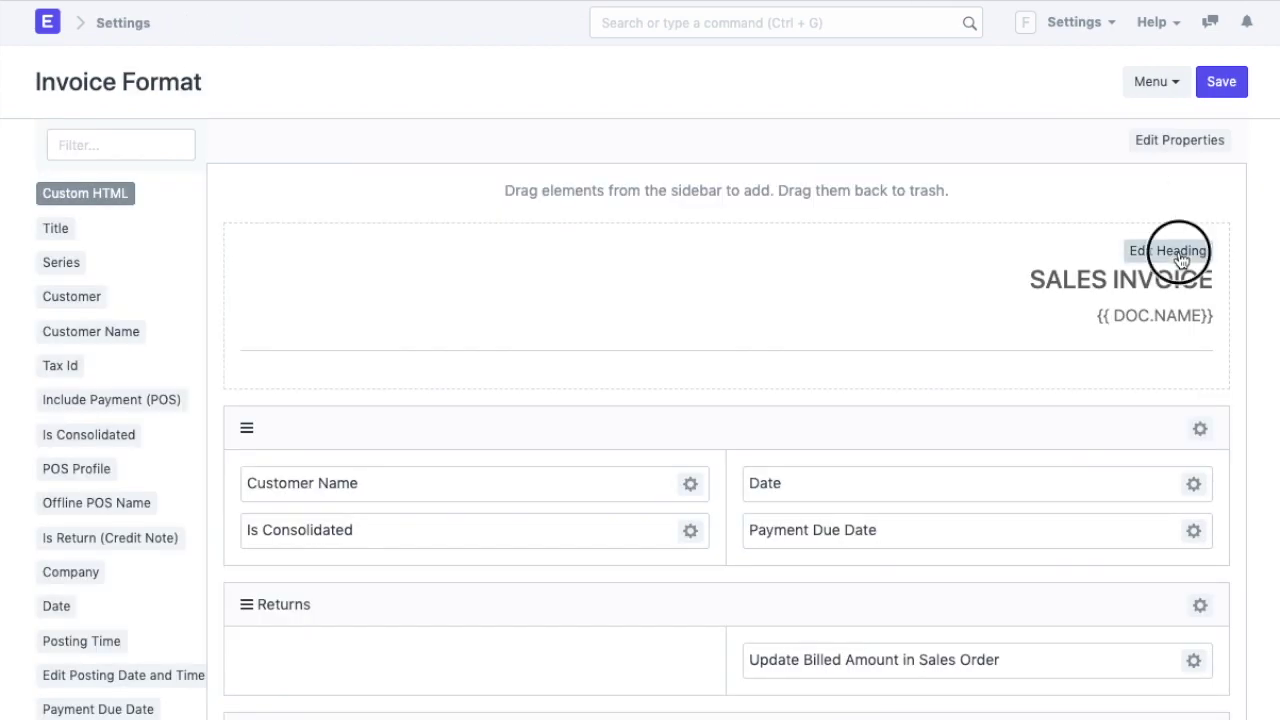
pyautogui.click(1160, 251)
pyautogui.hscroll(3, 884, 149)
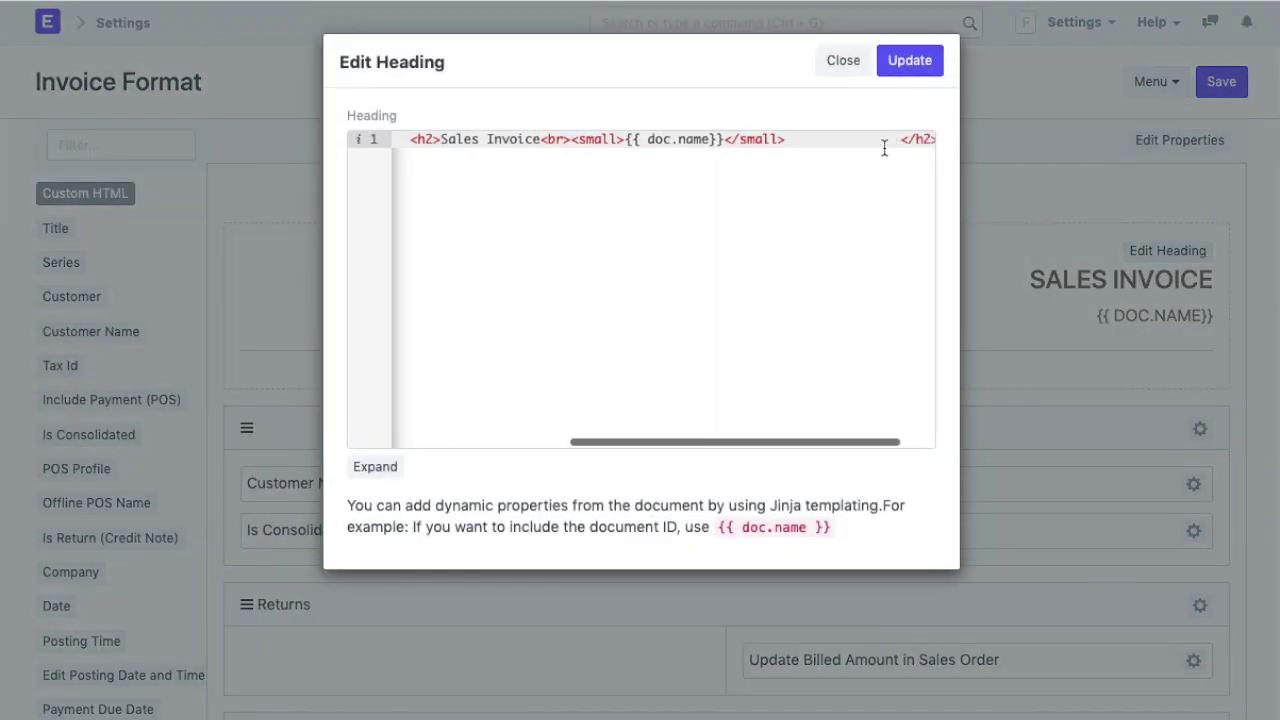
pyautogui.hscroll(2, 884, 149)
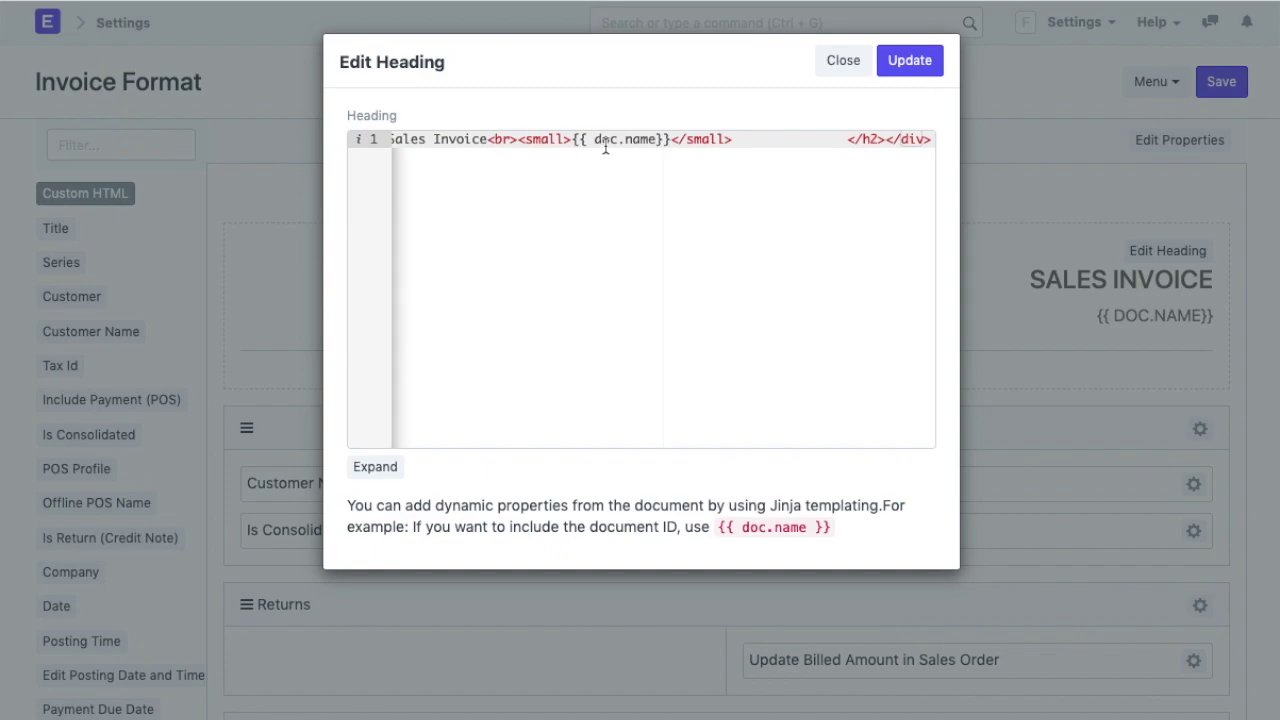
pyautogui.click(651, 142)
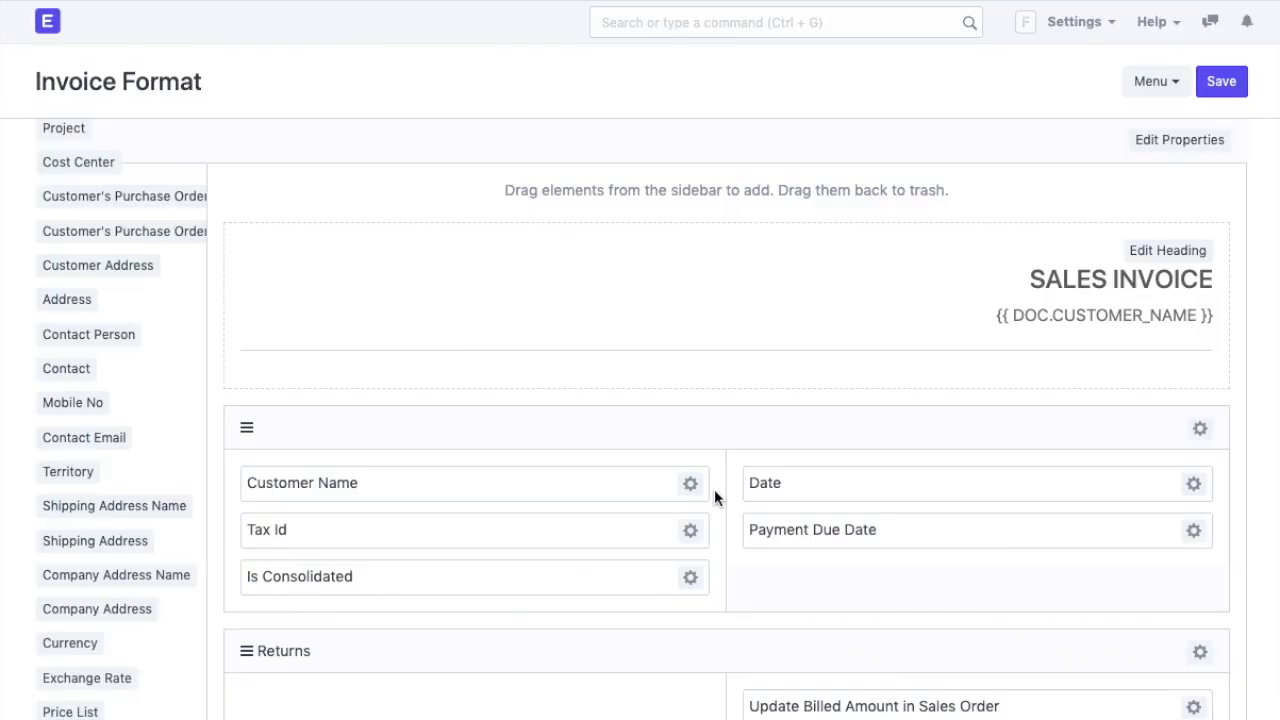
# Step: Move the Accounting Dimensions (Cost Center) section to the sidebar and drop Shipping Address into Address and Contact
pyautogui.scroll(-1, 714, 490)
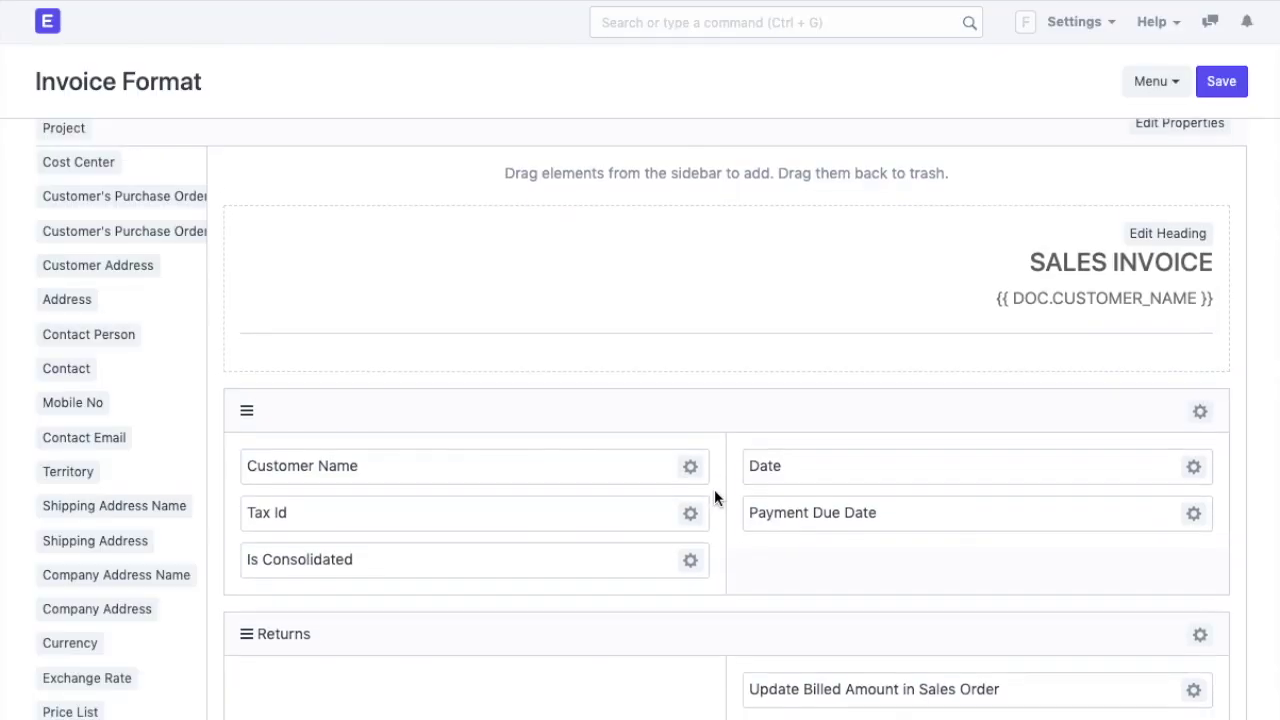
pyautogui.scroll(-1, 714, 490)
pyautogui.scroll(-1, 714, 490)
pyautogui.scroll(-2, 714, 490)
pyautogui.scroll(-2, 714, 489)
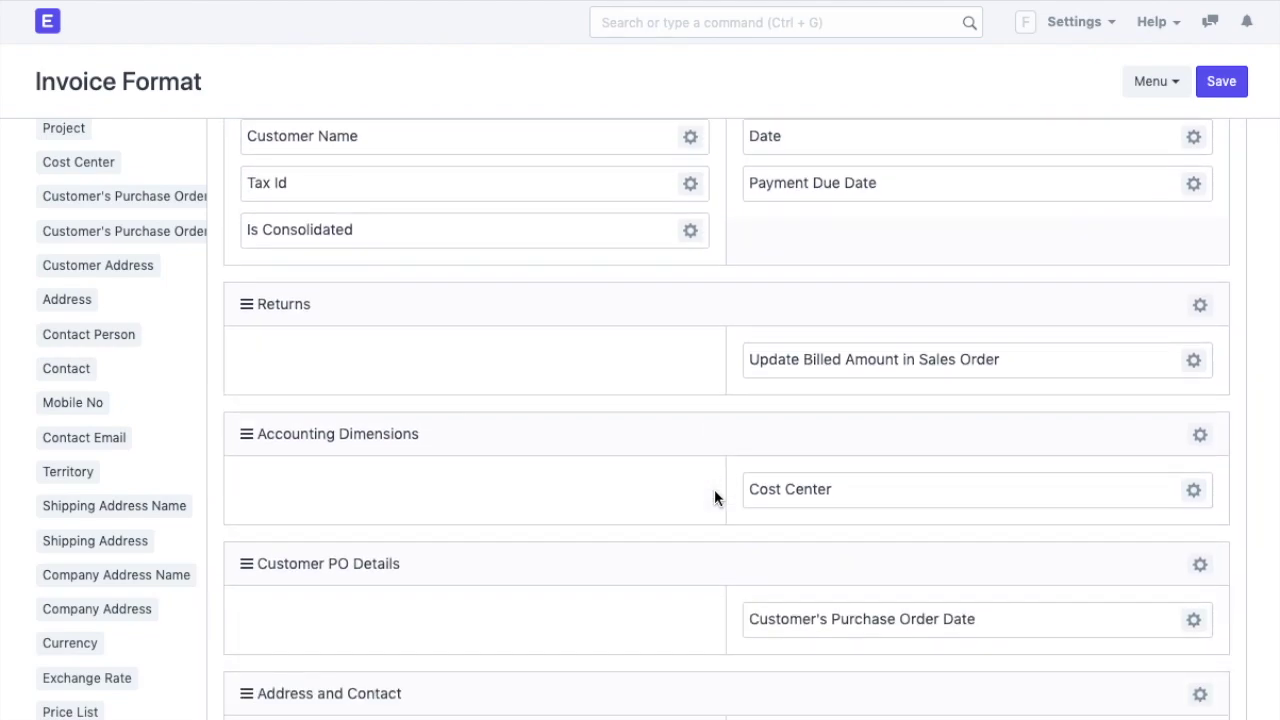
pyautogui.scroll(-1, 714, 489)
pyautogui.scroll(-1, 714, 489)
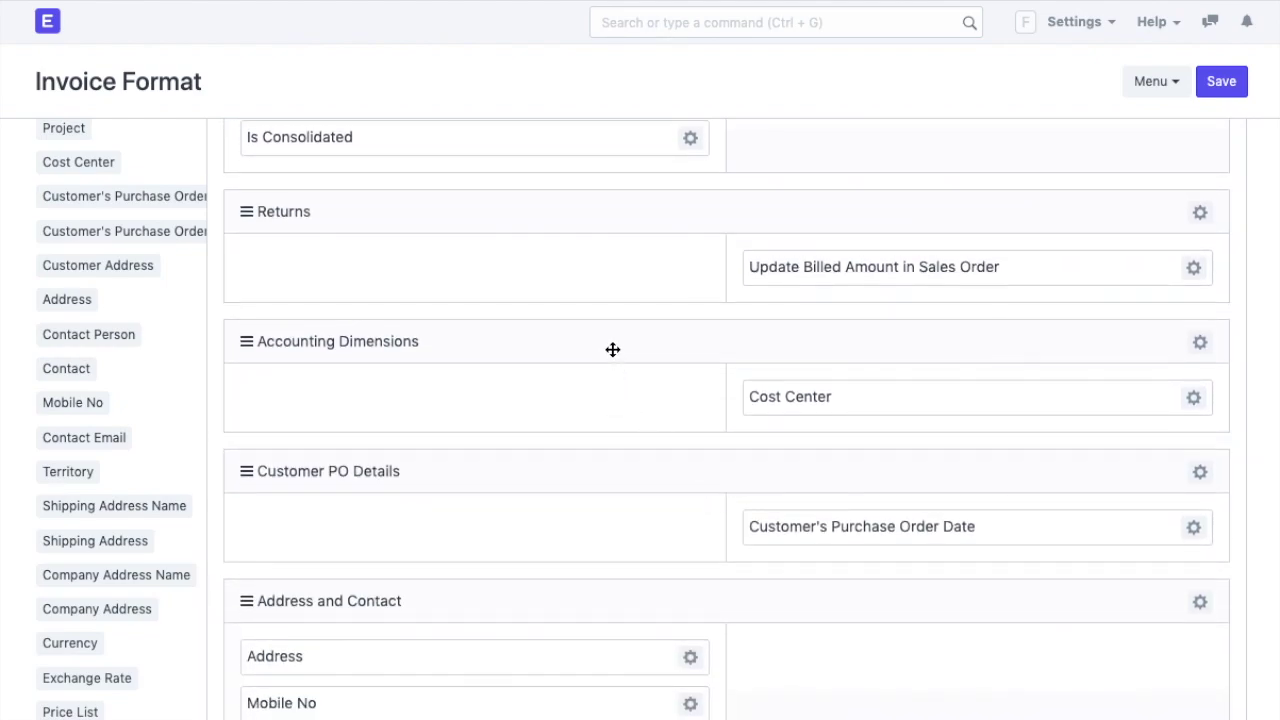
pyautogui.moveTo(613, 349); pyautogui.dragTo(123, 351)
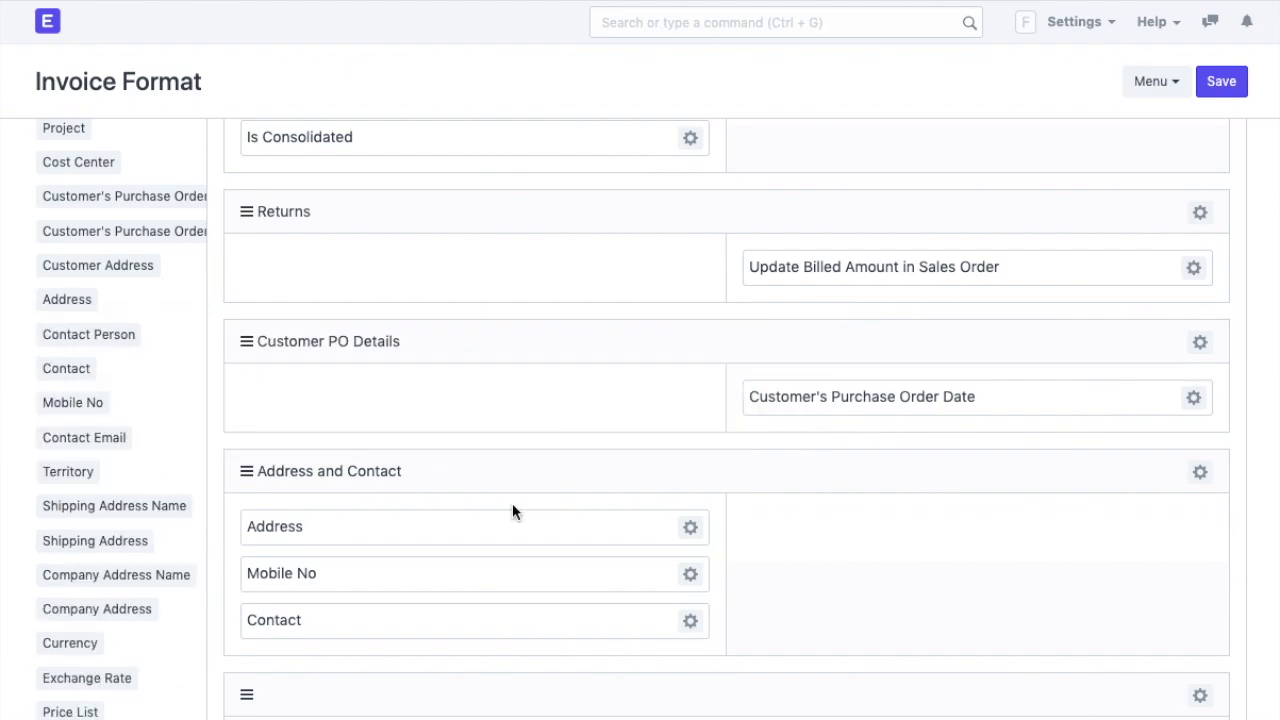
pyautogui.scroll(-3, 89, 648)
pyautogui.moveTo(95, 316)
pyautogui.mouseDown()
pyautogui.moveTo(663, 541)
pyautogui.moveTo(643, 531)
pyautogui.mouseUp()
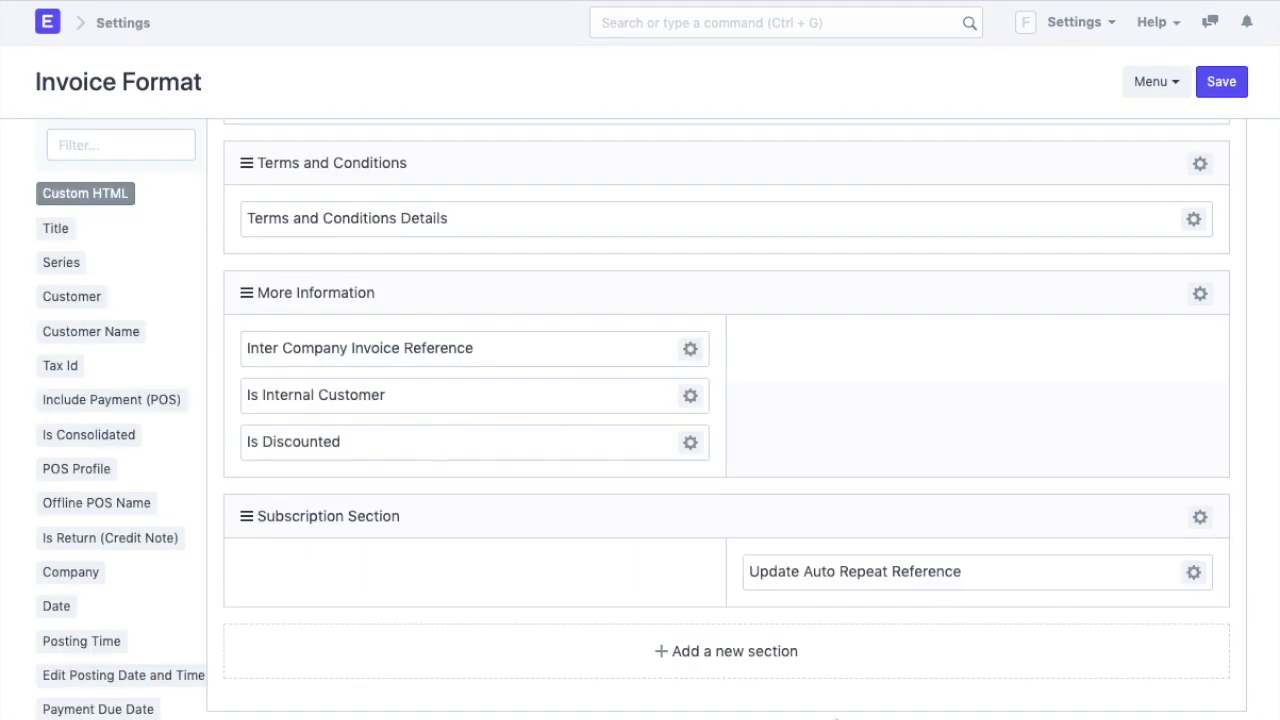
# Step: Add a new section at the layout's end headed 'Tax ID'
pyautogui.click(750, 660)
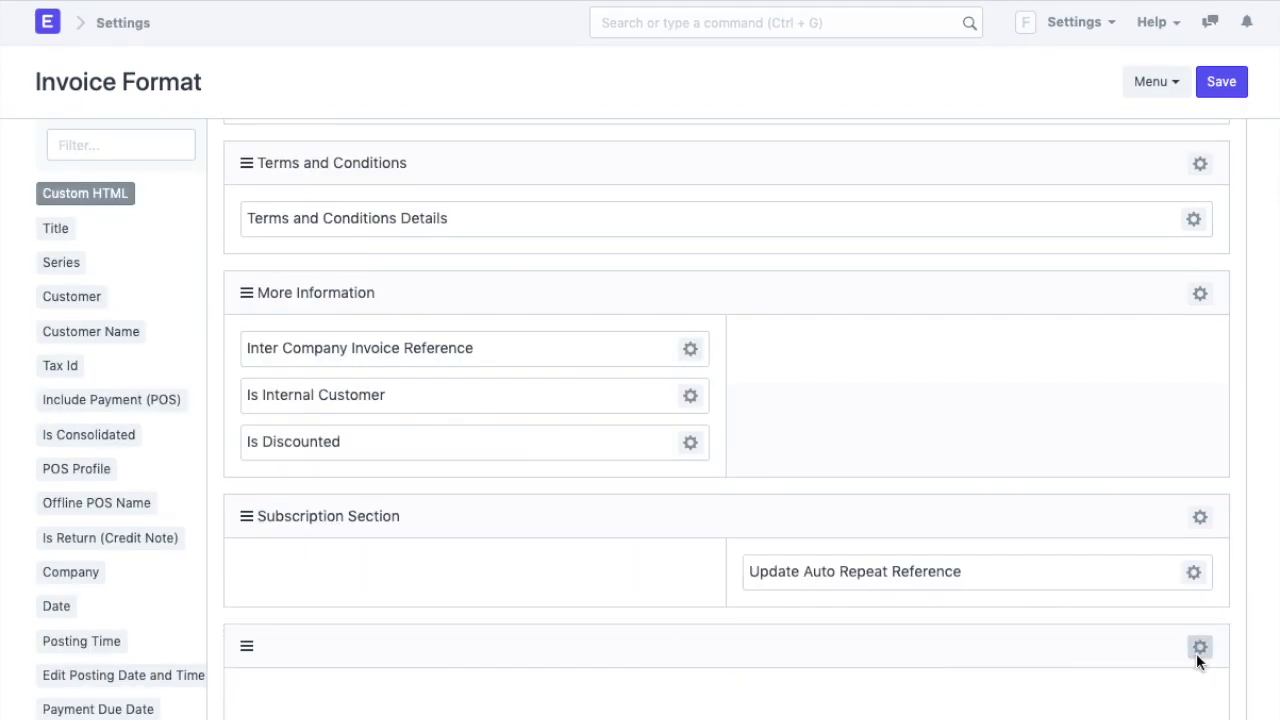
pyautogui.click(1200, 646)
pyautogui.write('Tax ID')
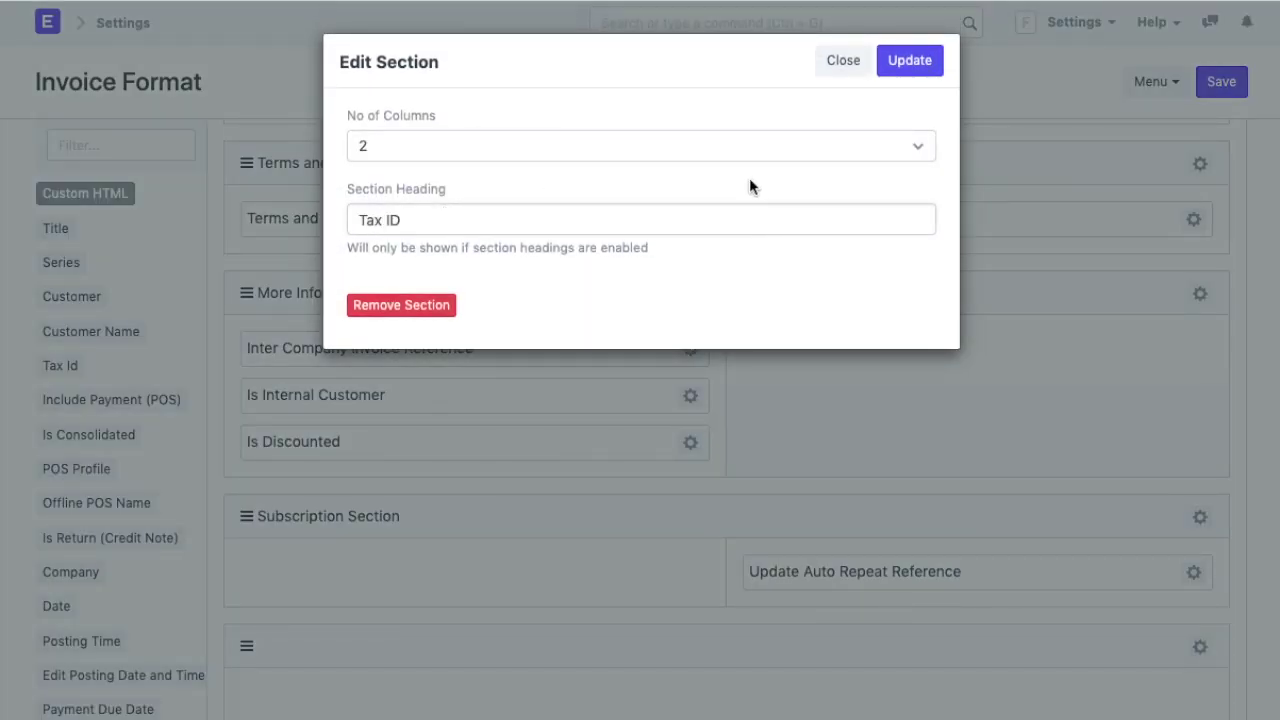
pyautogui.click(910, 60)
# Step: Place the Tax Id and FF Tax ID fields in the Tax ID section
pyautogui.scroll(-2, 120, 414)
pyautogui.moveTo(60, 271); pyautogui.dragTo(305, 705)
pyautogui.scroll(-5, 120, 700)
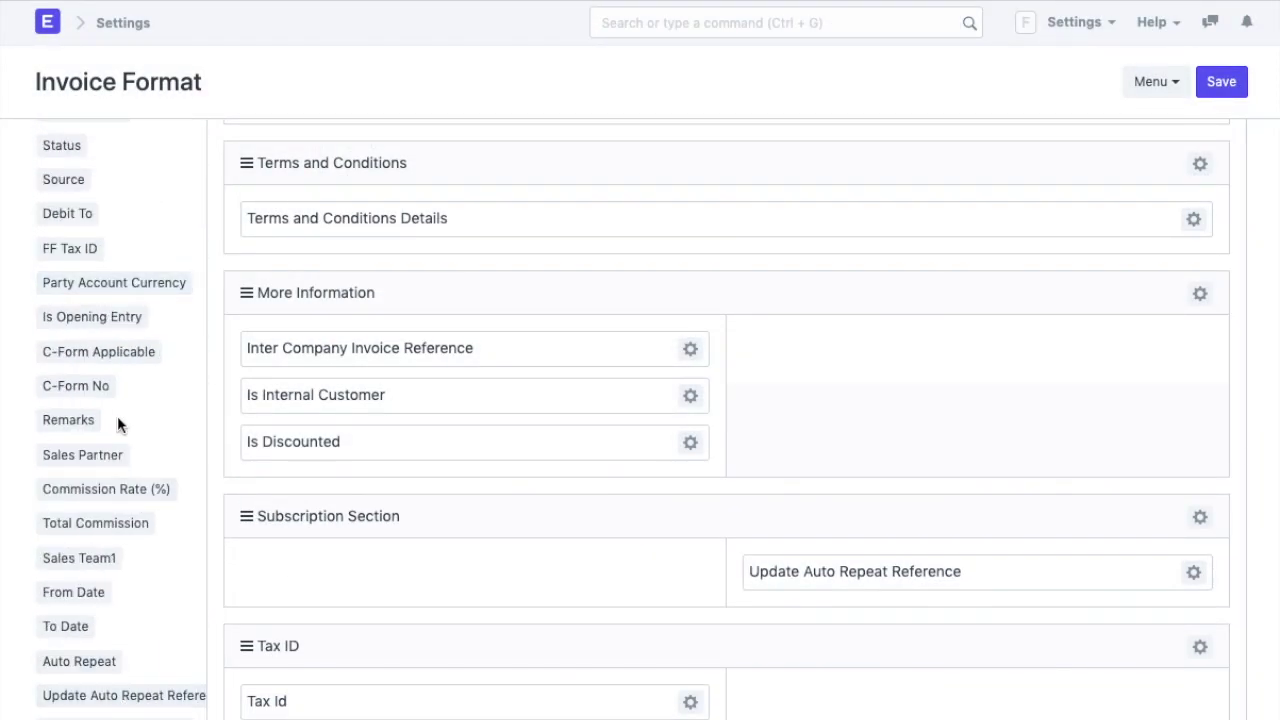
pyautogui.scroll(1, 67, 326)
pyautogui.moveTo(68, 314); pyautogui.dragTo(806, 712)
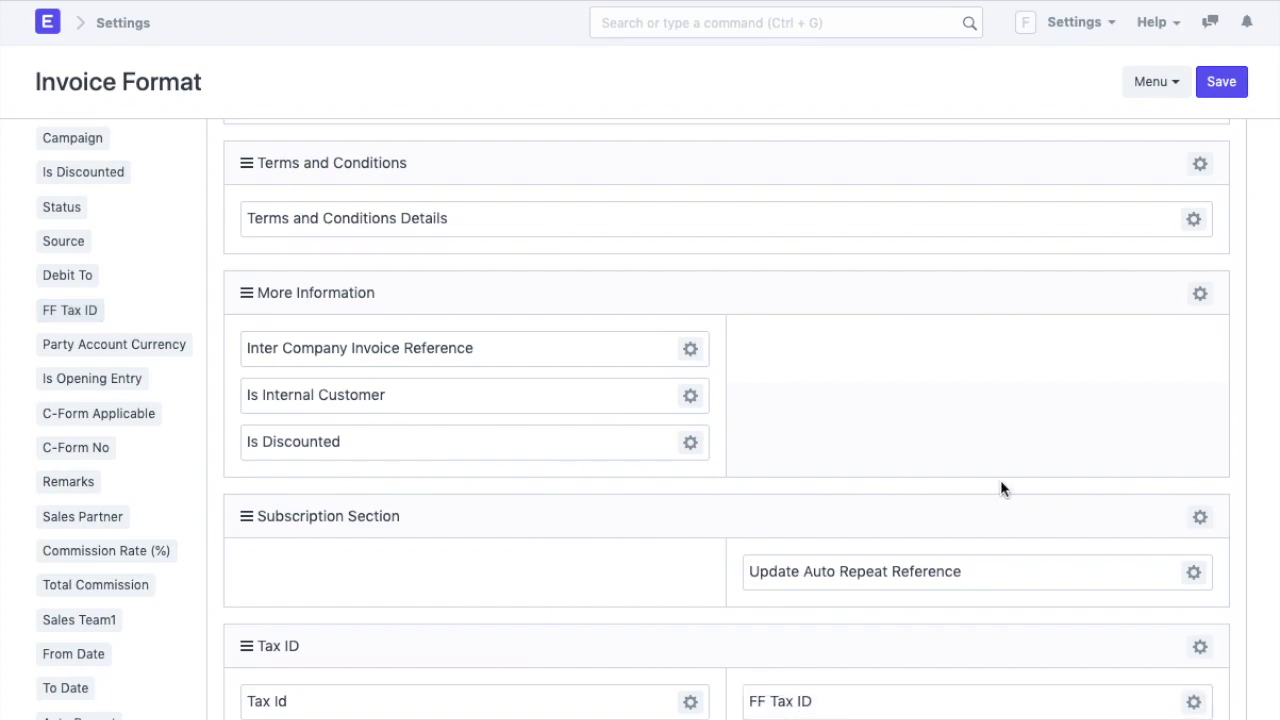
# Step: Save the edited Invoice Format and reload the invoice preview
pyautogui.scroll(10, 851, 703)
pyautogui.scroll(2, 851, 703)
pyautogui.scroll(2, 851, 703)
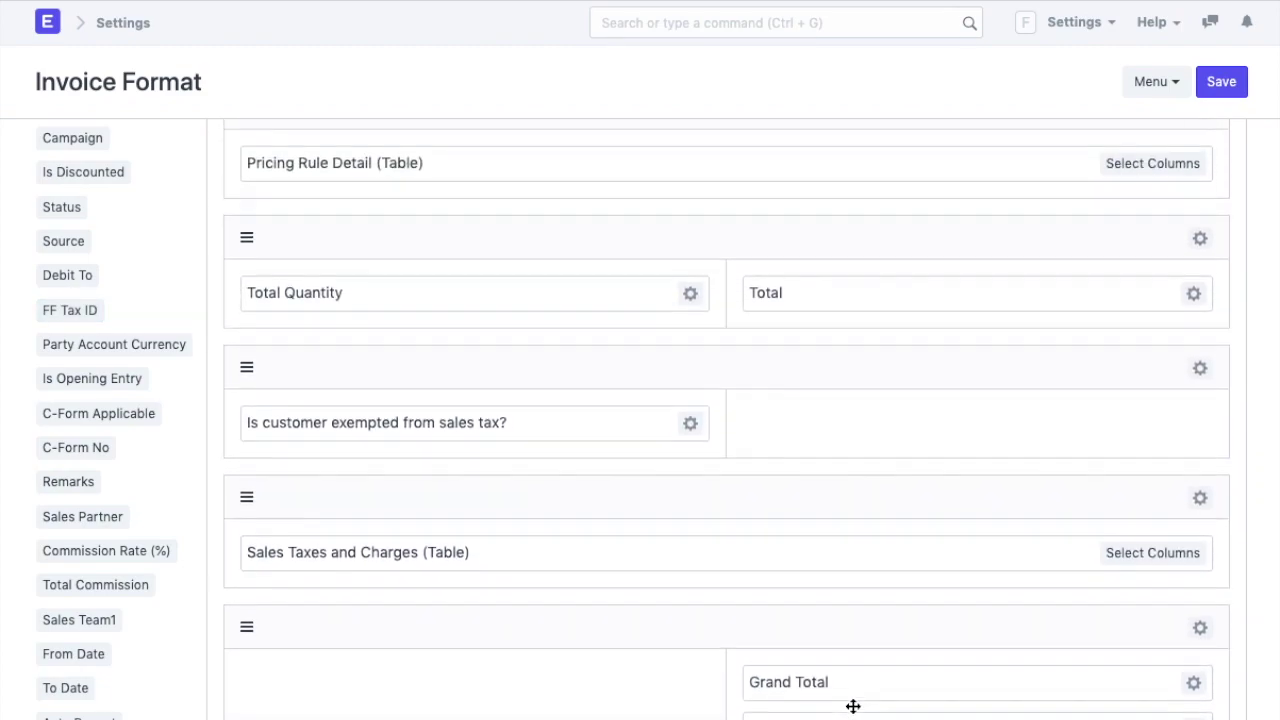
pyautogui.scroll(1, 853, 707)
pyautogui.click(1217, 92)
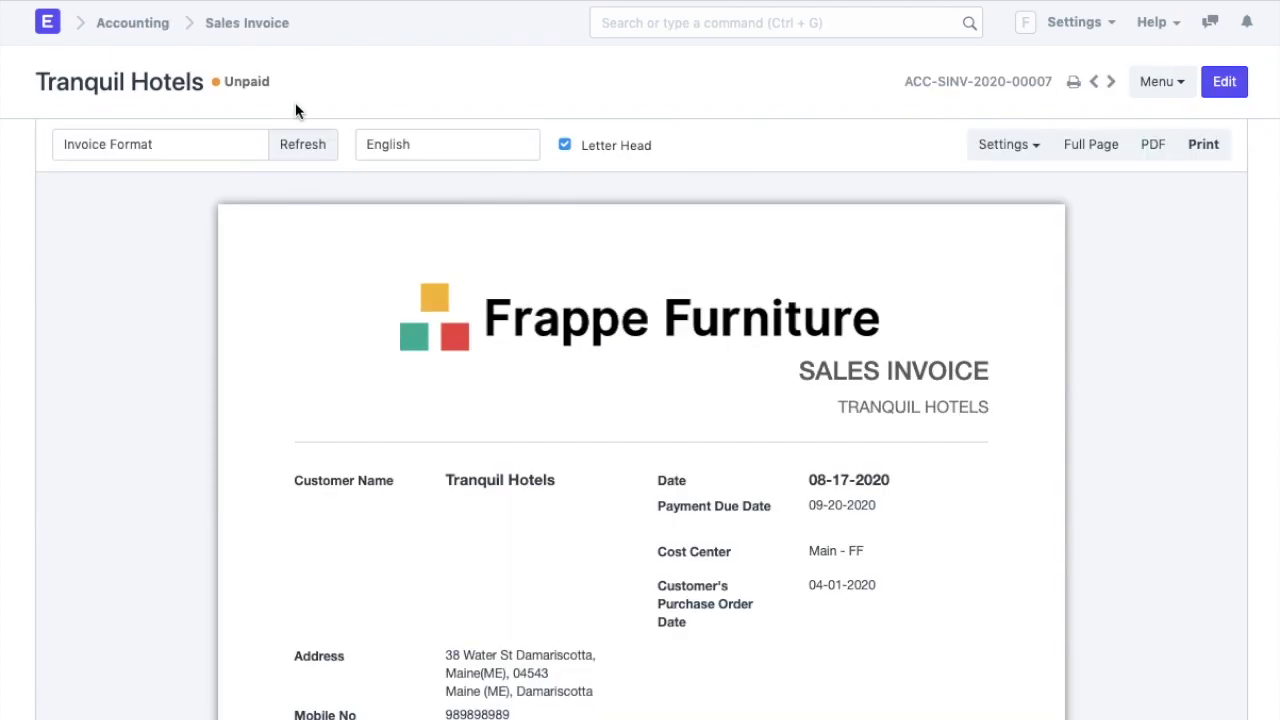
pyautogui.click(300, 143)
# Step: Check FF Tax ID 900-00-0000 beneath the totals, then search for 'Print forma'
pyautogui.scroll(-1, 326, 347)
pyautogui.scroll(-3, 326, 347)
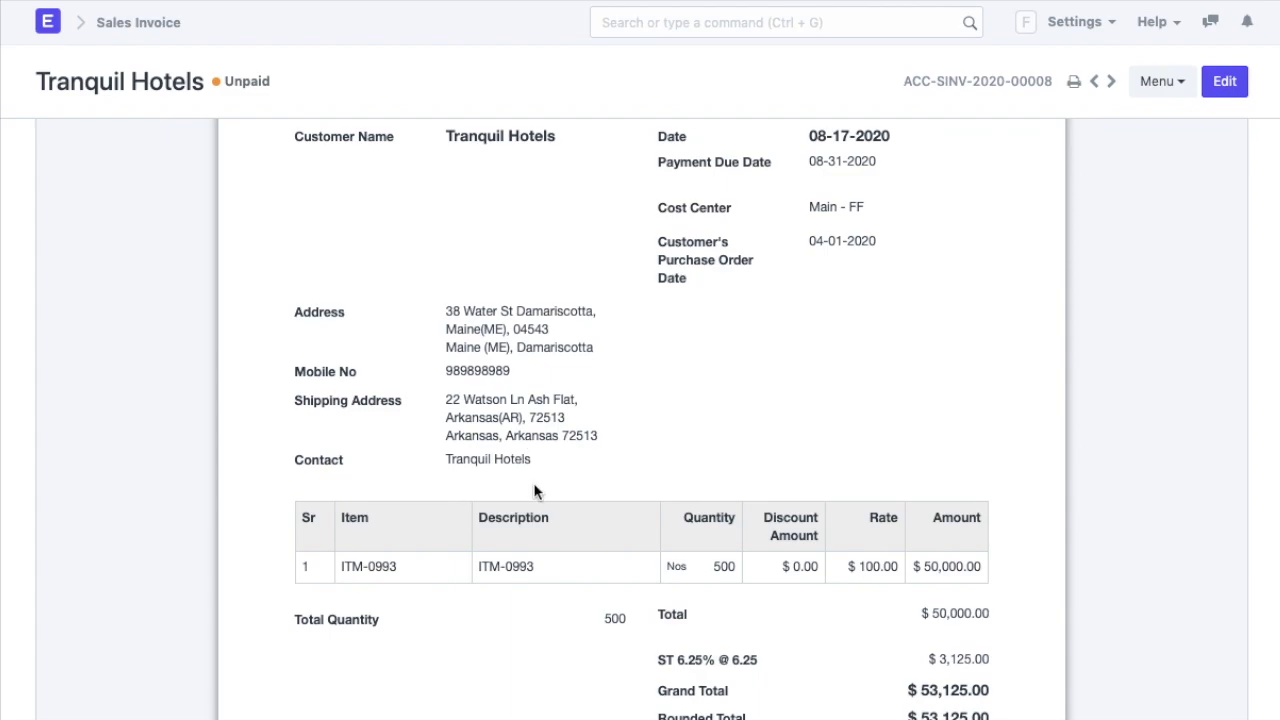
pyautogui.scroll(-4, 534, 491)
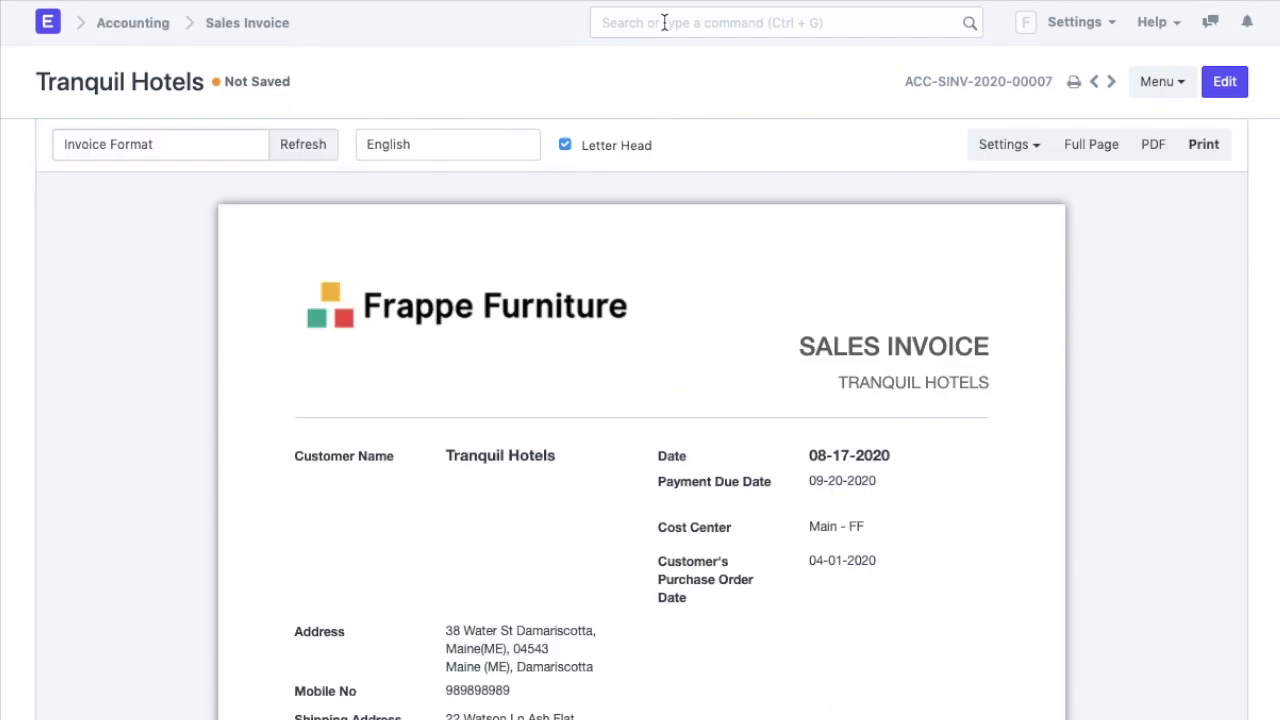
pyautogui.click(664, 22)
pyautogui.write('Pr')
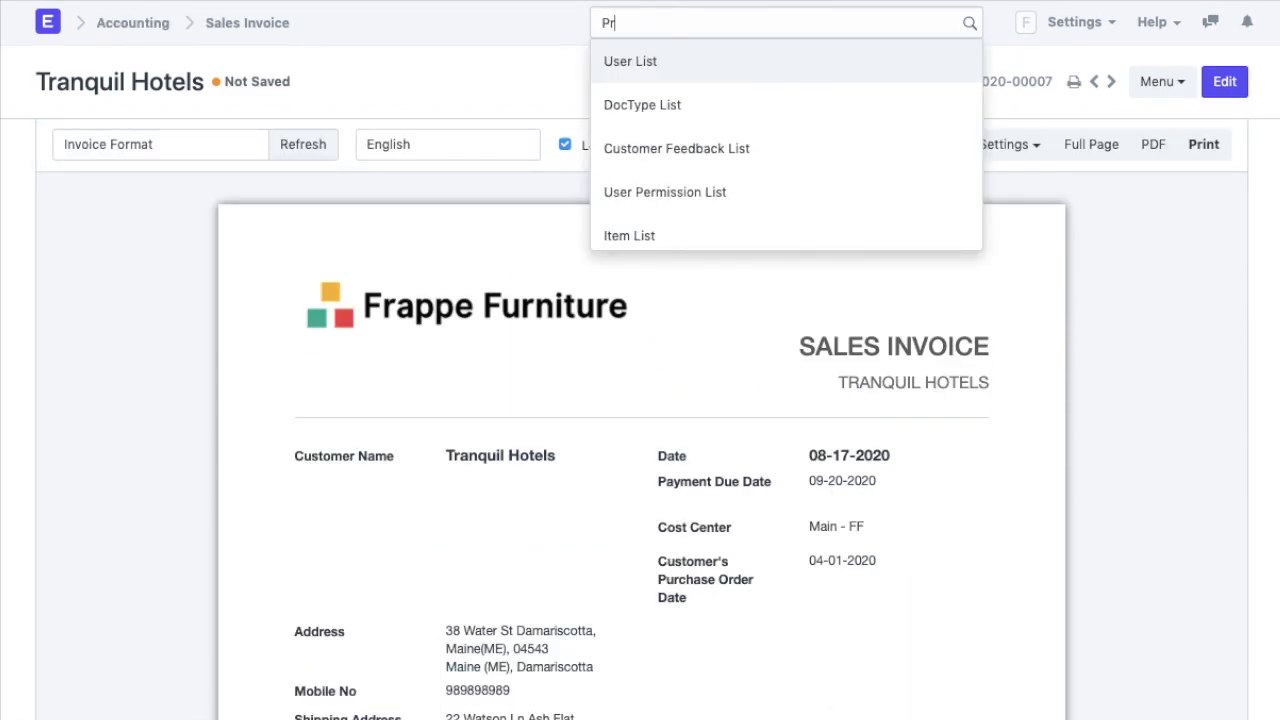
pyautogui.write('int forma')
# Step: Load Invoice Format into the Print Format Builder and show its properties form
pyautogui.click(690, 236)
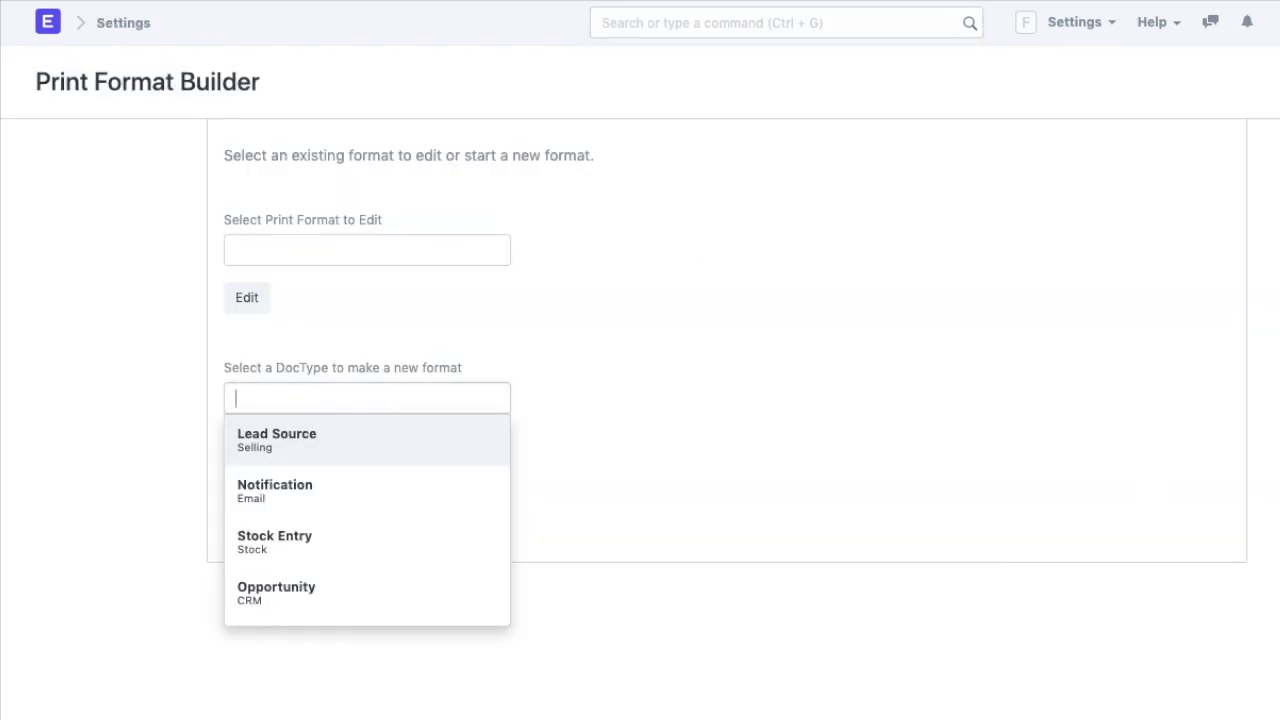
pyautogui.click(483, 245)
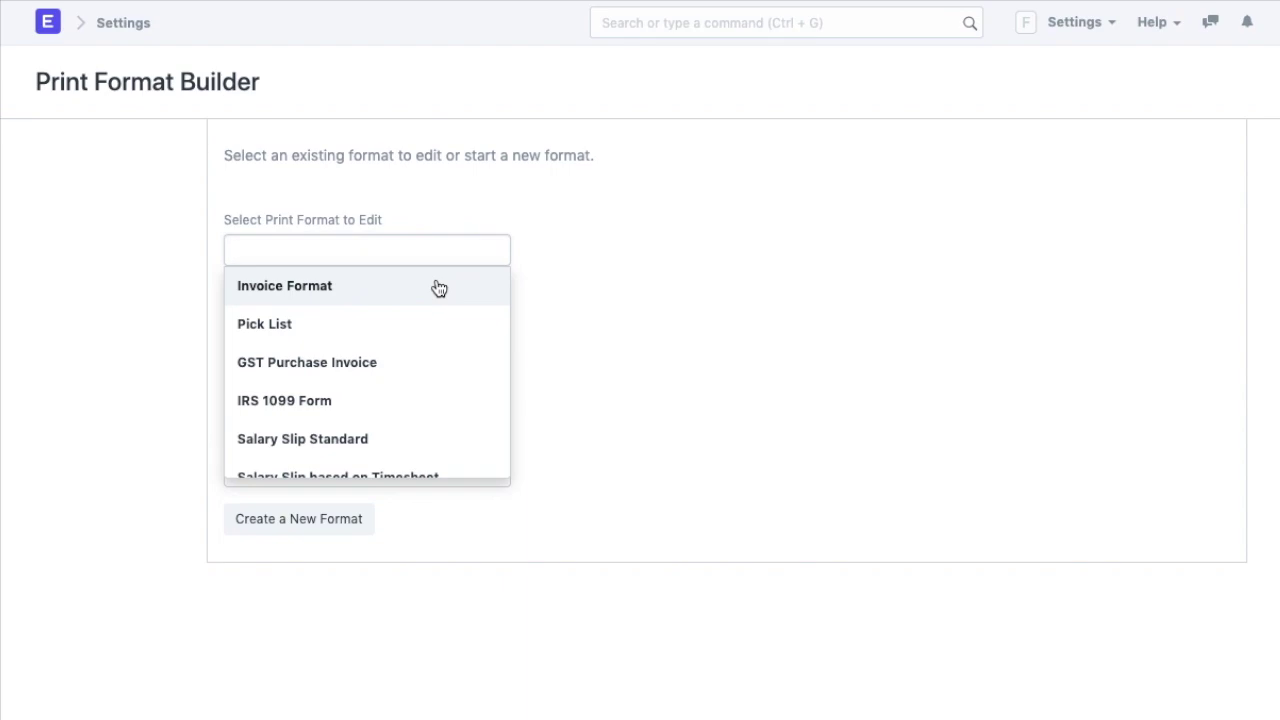
pyautogui.press('Return')
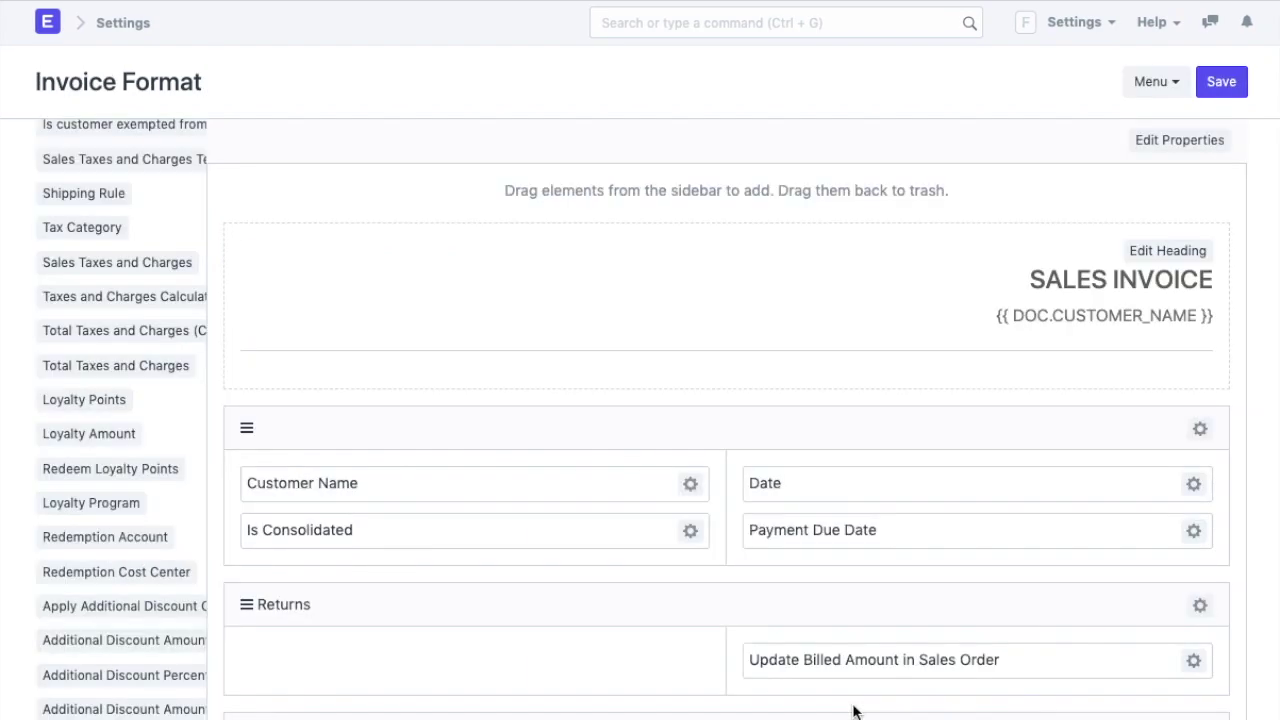
pyautogui.click(1140, 143)
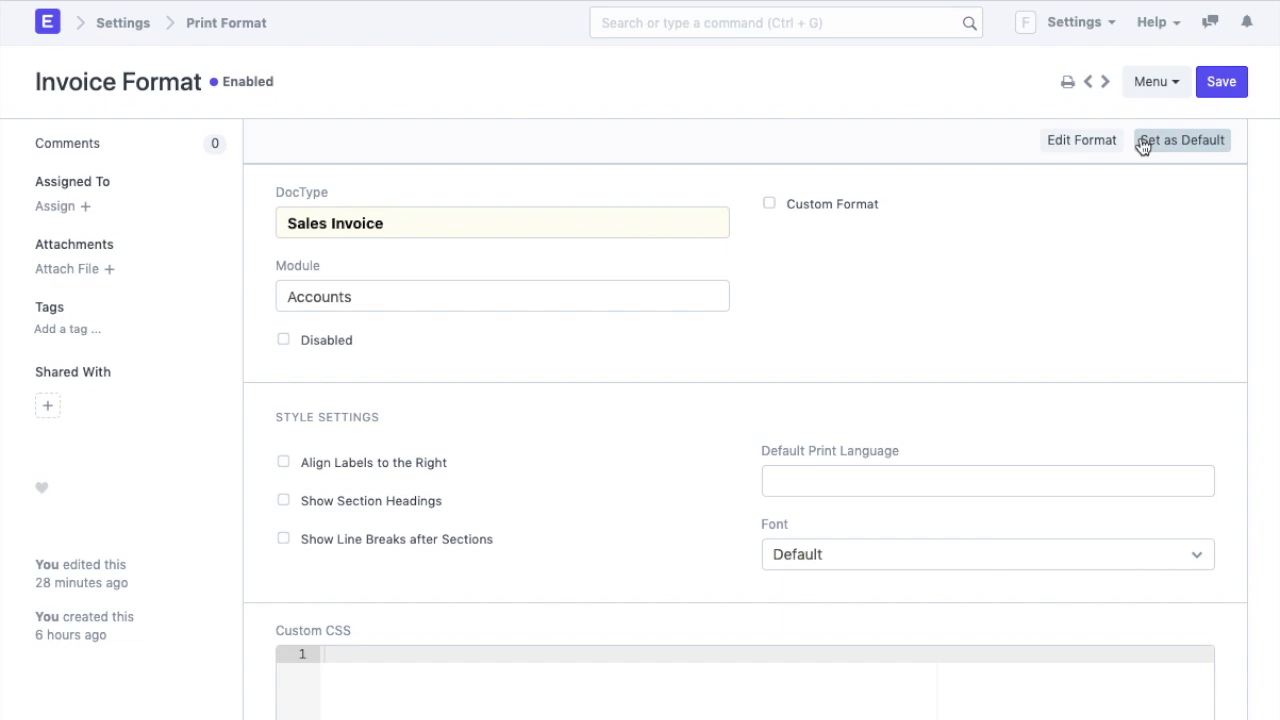
# Step: Reopen the Invoice Format settings form from the Print Format list
pyautogui.click(720, 22)
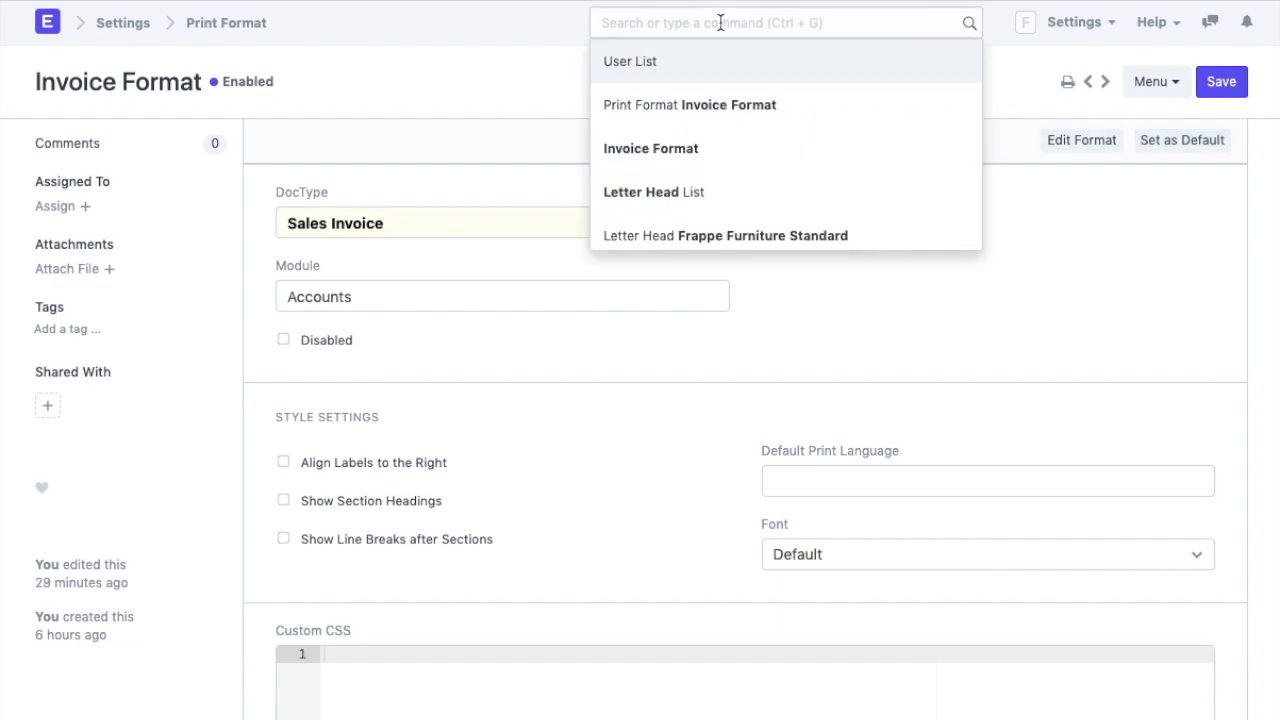
pyautogui.write('Print form')
pyautogui.click(697, 108)
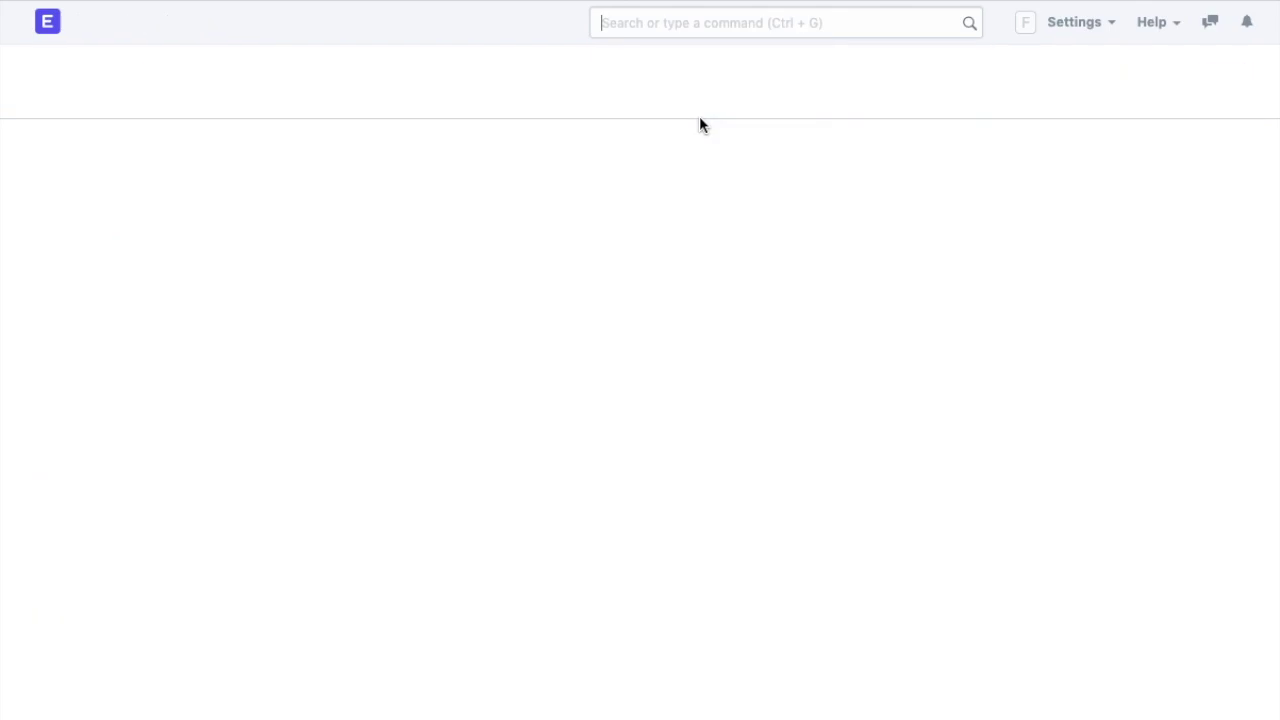
pyautogui.click(463, 292)
# Step: Toggle Show Section Headings, keep the default font, and return to the Print Format list
pyautogui.scroll(-1, 451, 491)
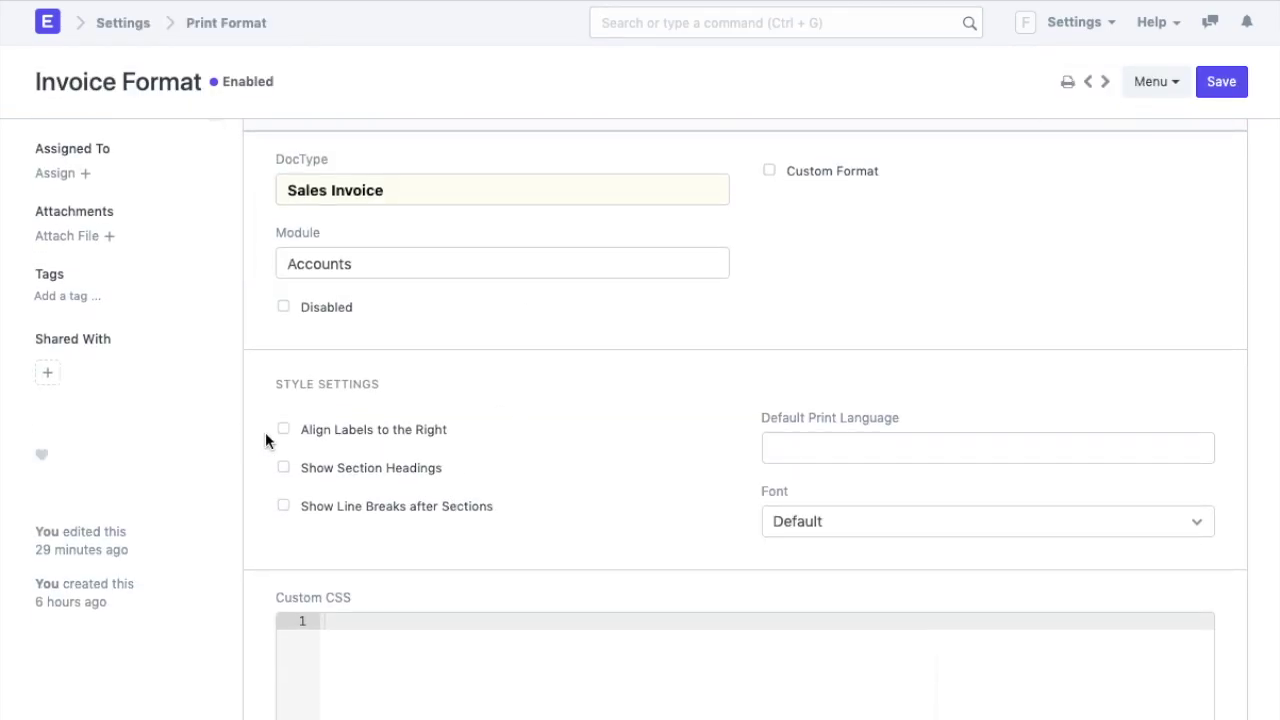
pyautogui.click(283, 467)
pyautogui.click(887, 535)
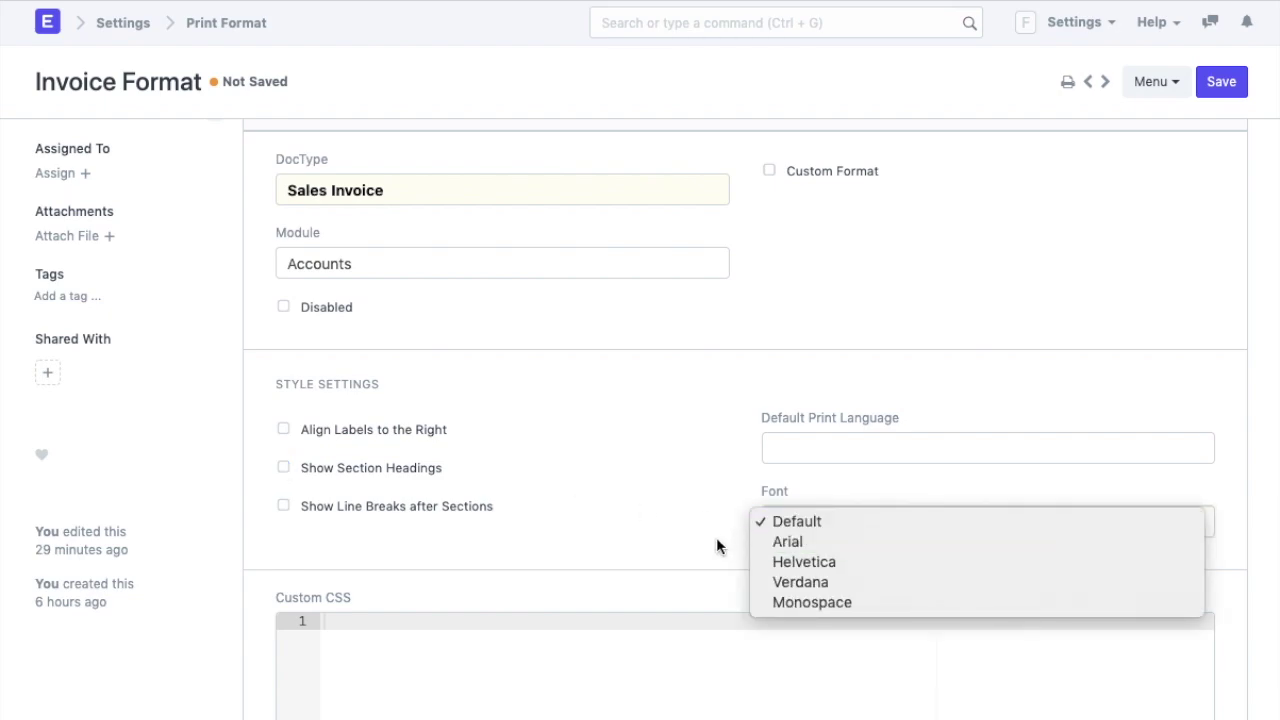
pyautogui.click(616, 541)
pyautogui.scroll(1, 767, 273)
pyautogui.scroll(1, 767, 273)
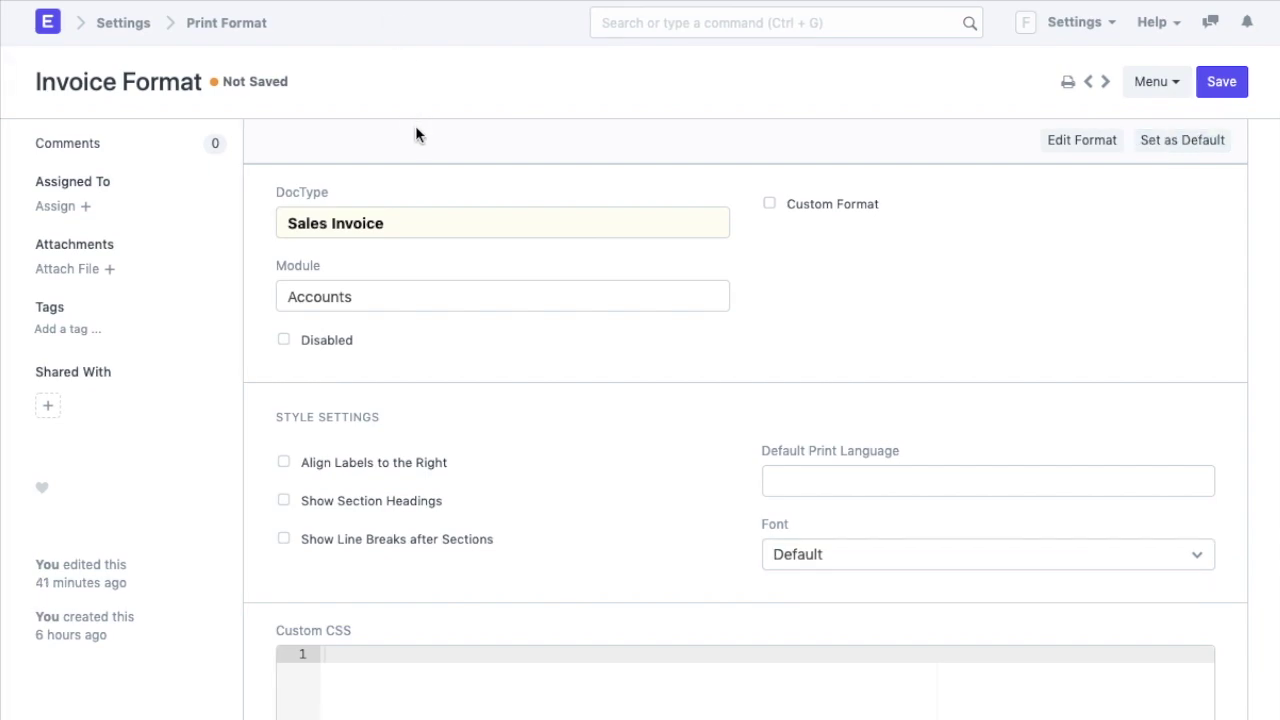
pyautogui.click(250, 20)
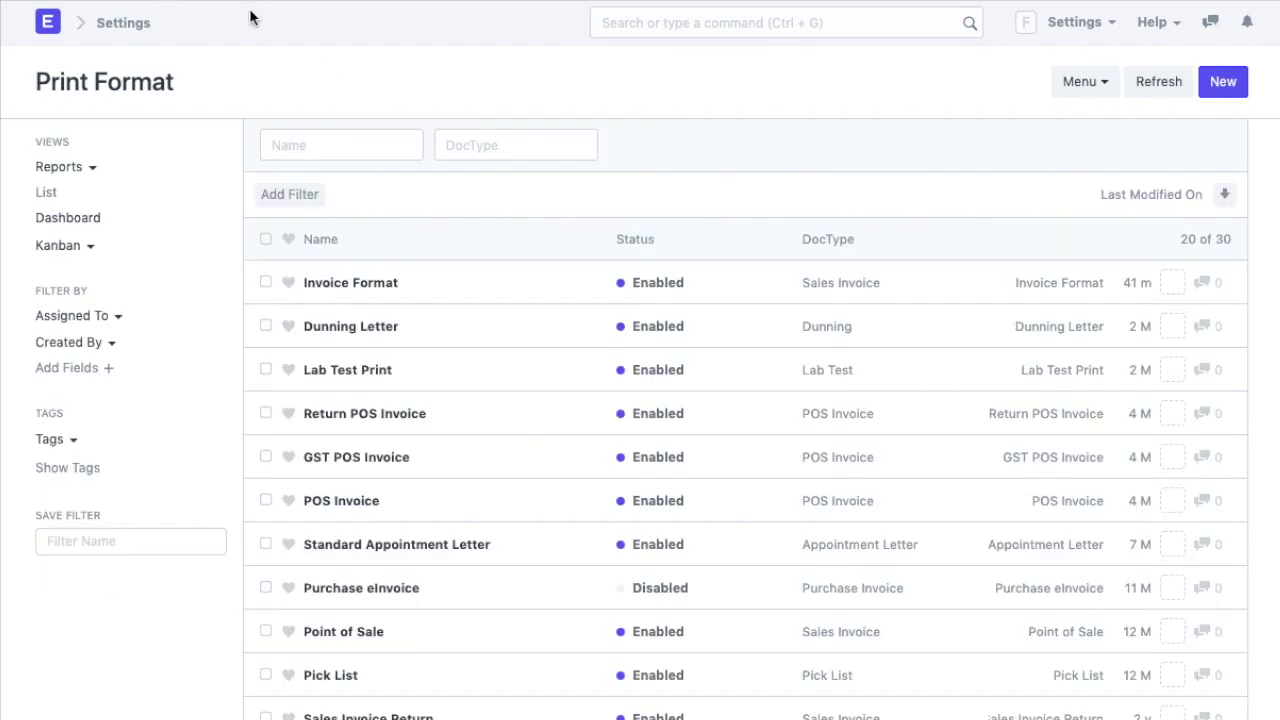
# Step: Create a new custom-format print format named 'Online Order Invoice'
pyautogui.click(1228, 84)
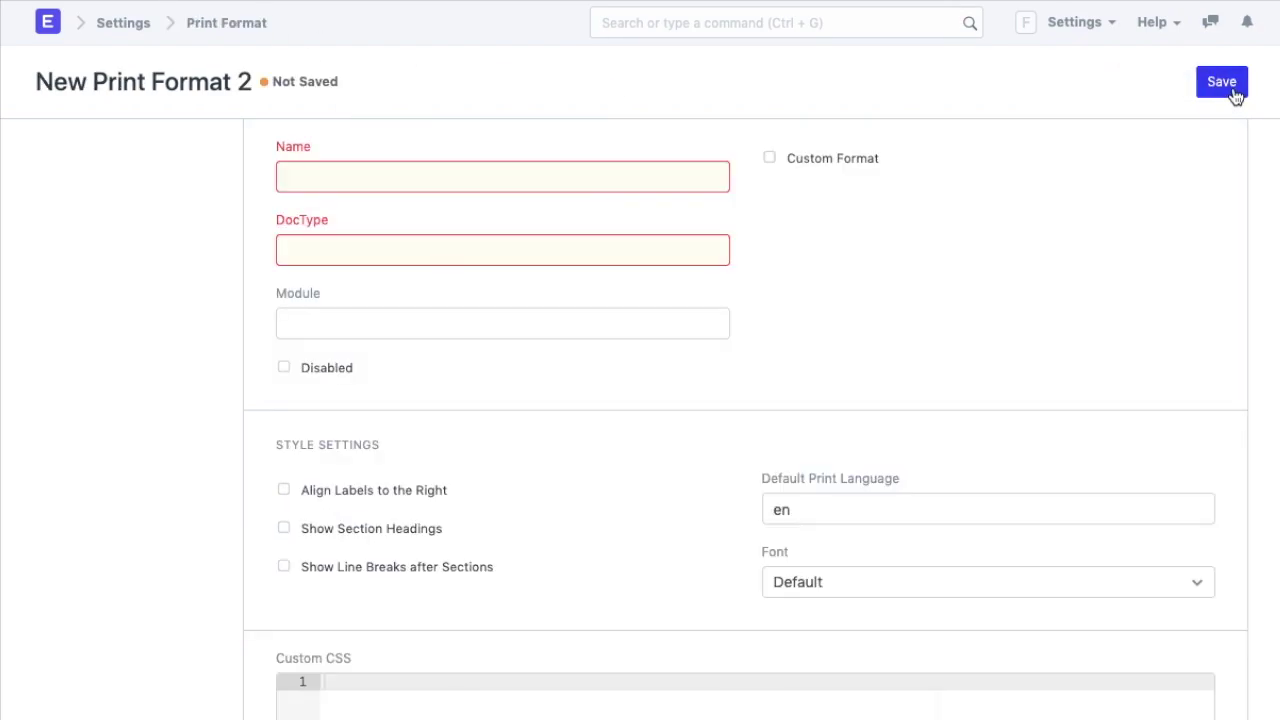
pyautogui.click(770, 158)
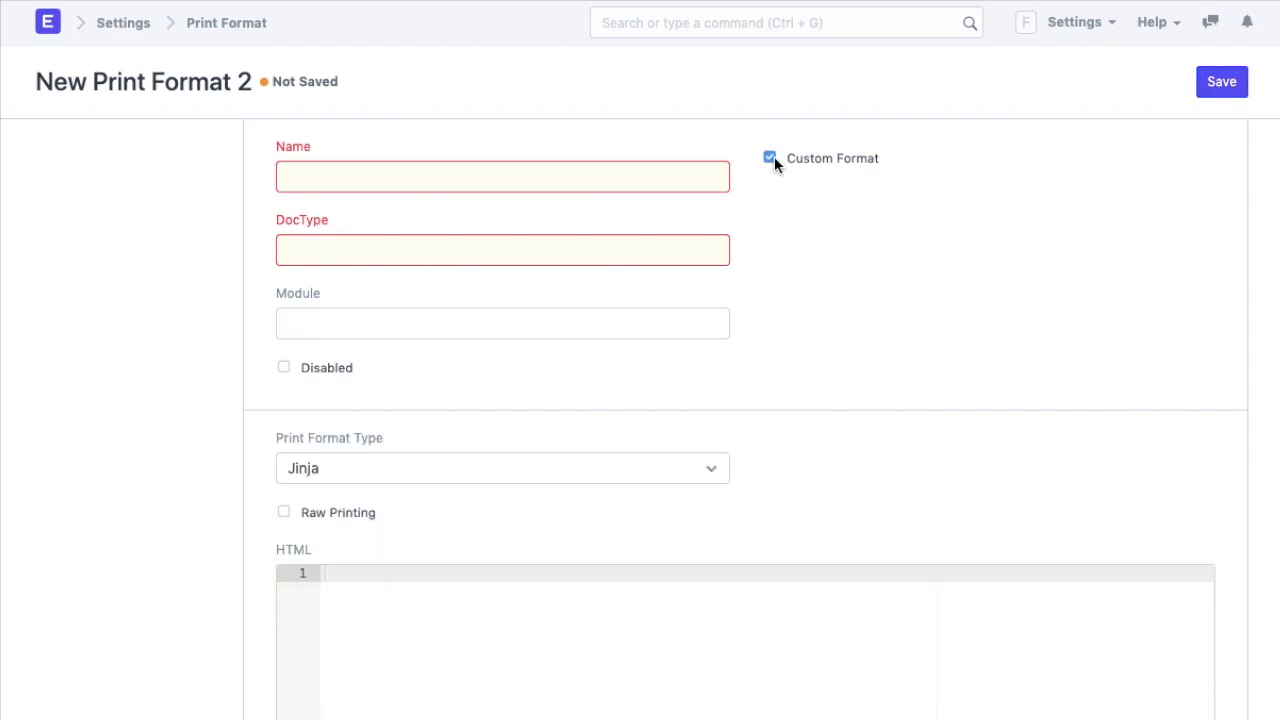
pyautogui.click(414, 175)
pyautogui.write('Onlin')
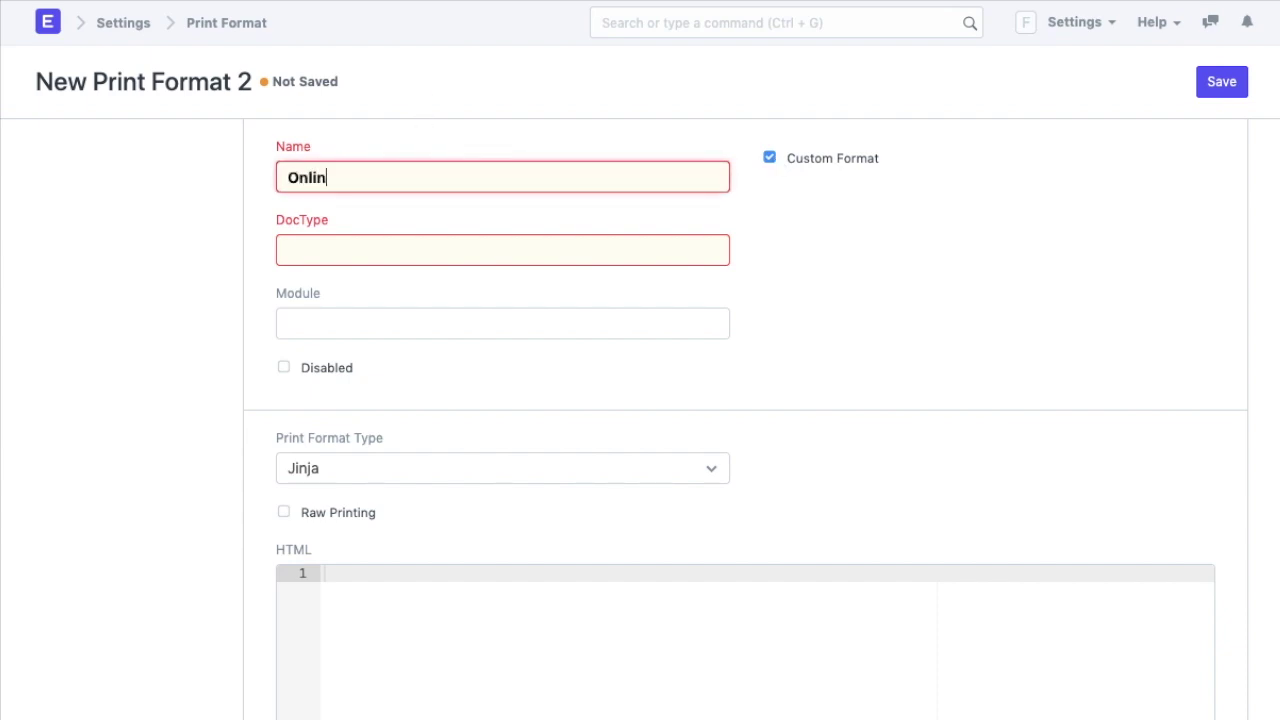
pyautogui.write('e Order Invoice')
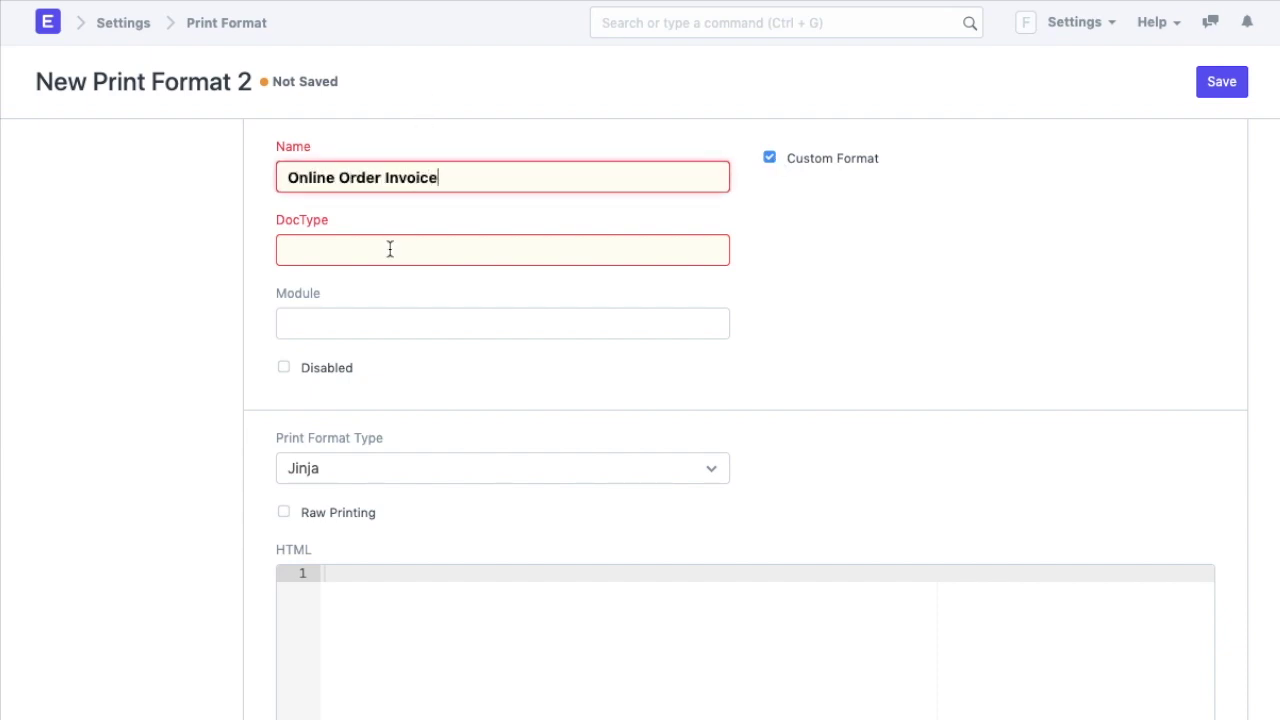
# Step: Set the new format's DocType to Sales Invoice
pyautogui.click(390, 249)
pyautogui.write('sale')
pyautogui.click(402, 300)
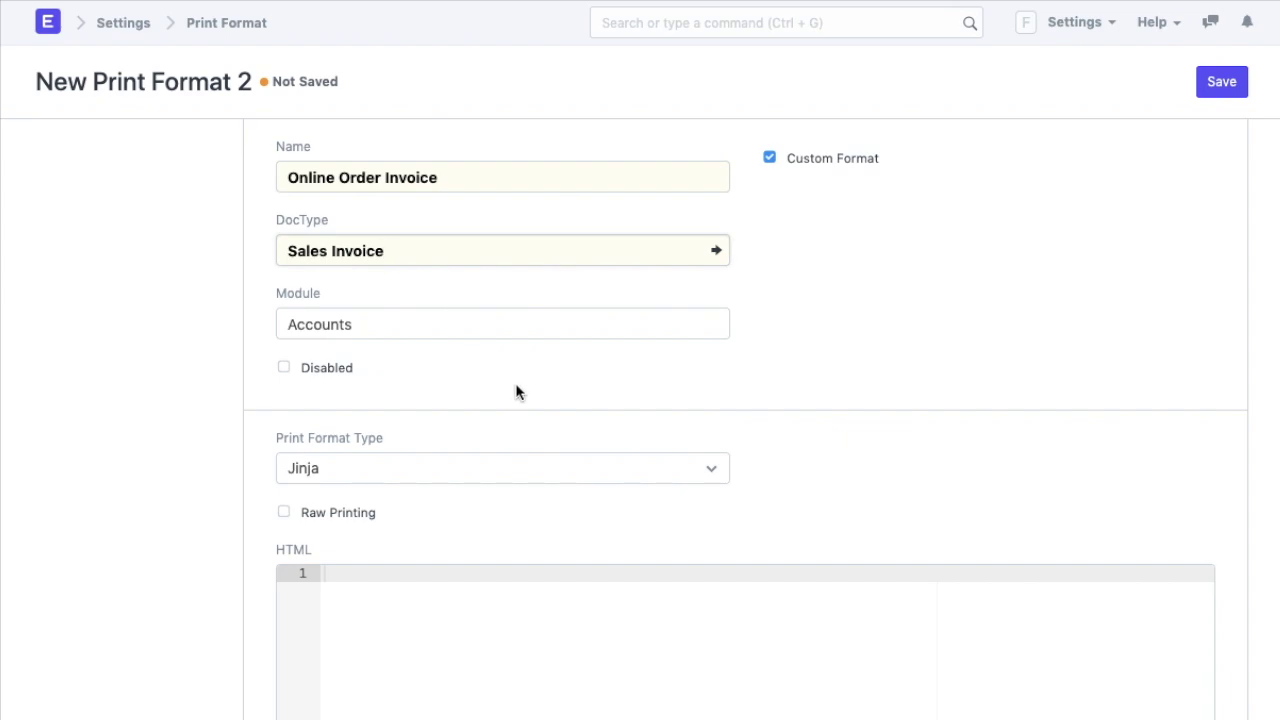
pyautogui.scroll(-2, 587, 410)
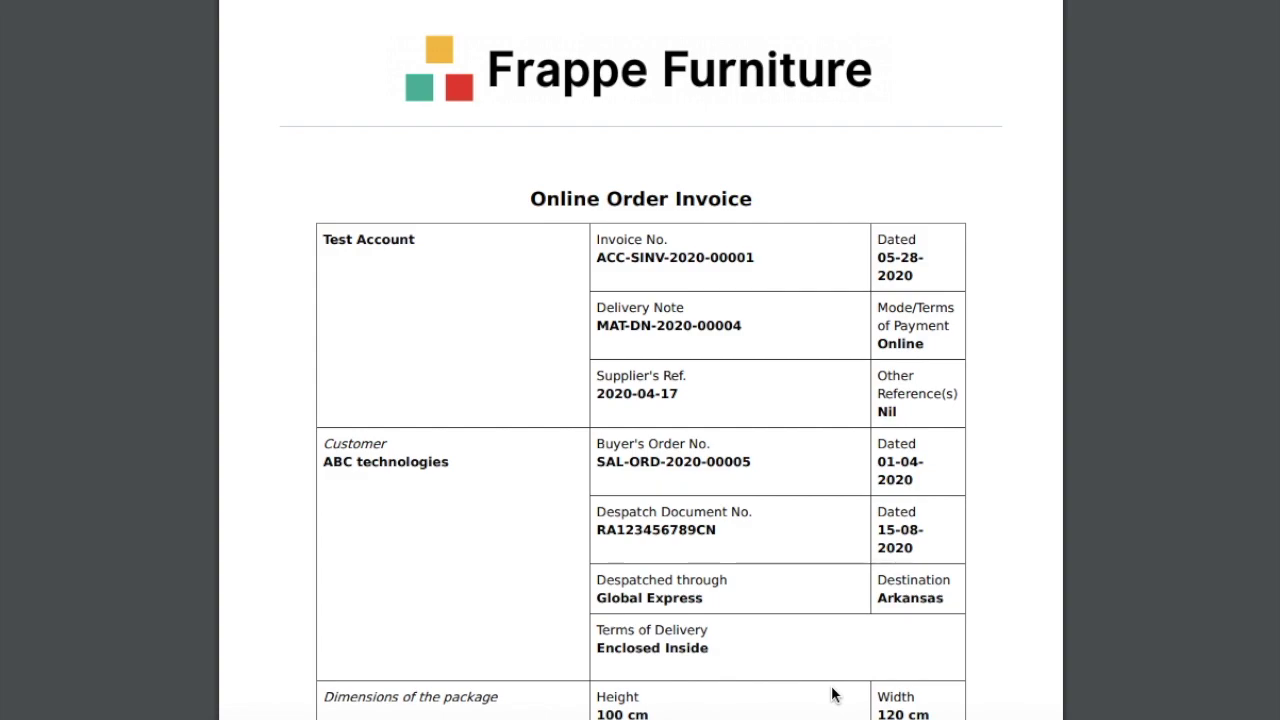
# Step: Scroll through the Online Order Invoice Jinja HTML down to the commented-out blank-row loop
pyautogui.scroll(-2, 830, 652)
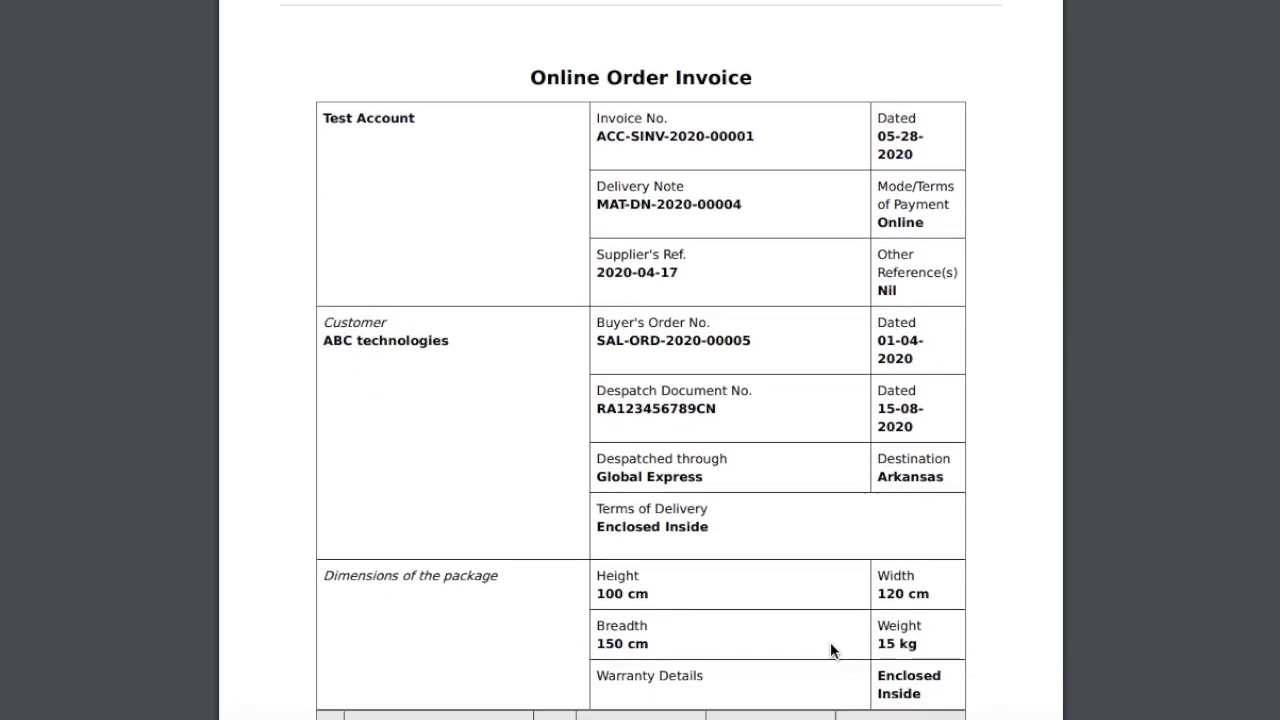
pyautogui.scroll(-1, 830, 650)
pyautogui.scroll(-1, 830, 651)
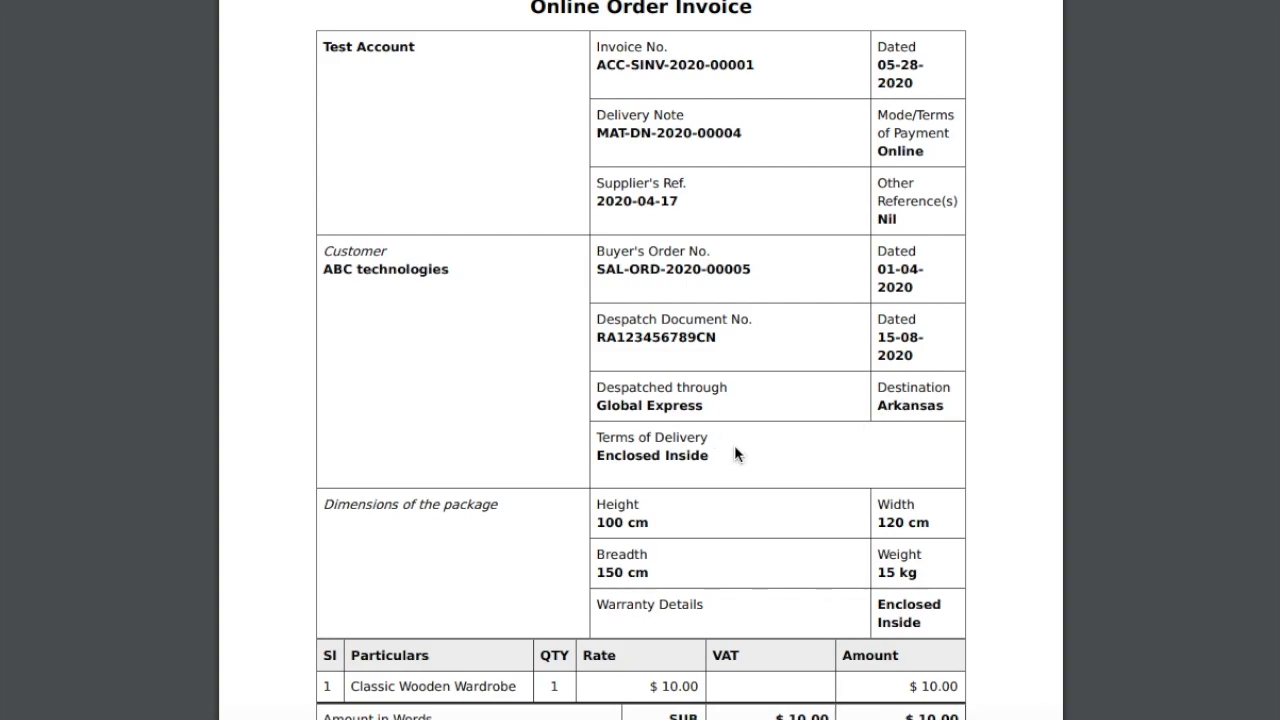
pyautogui.scroll(-2, 722, 545)
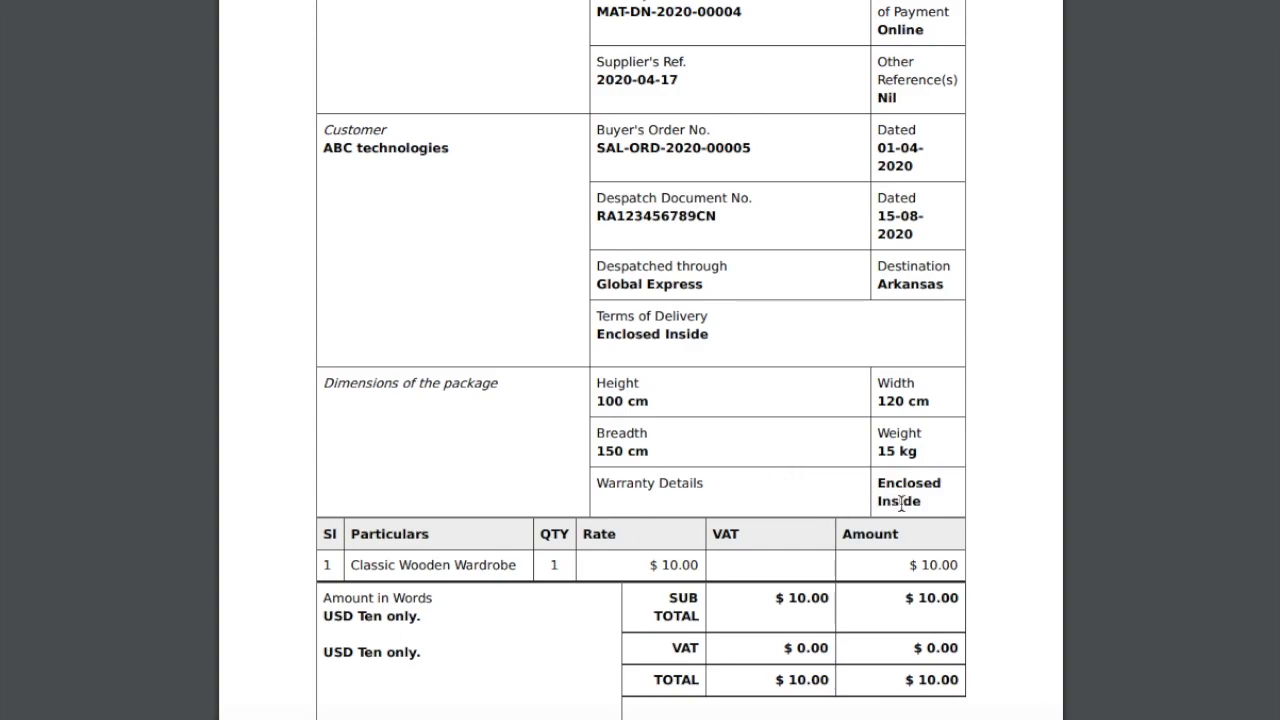
pyautogui.scroll(-1, 878, 395)
pyautogui.scroll(3, 878, 398)
# Step: Review the template's invoice heading and letterhead condition, then view the letterheaded invoice print
pyautogui.scroll(3, 878, 398)
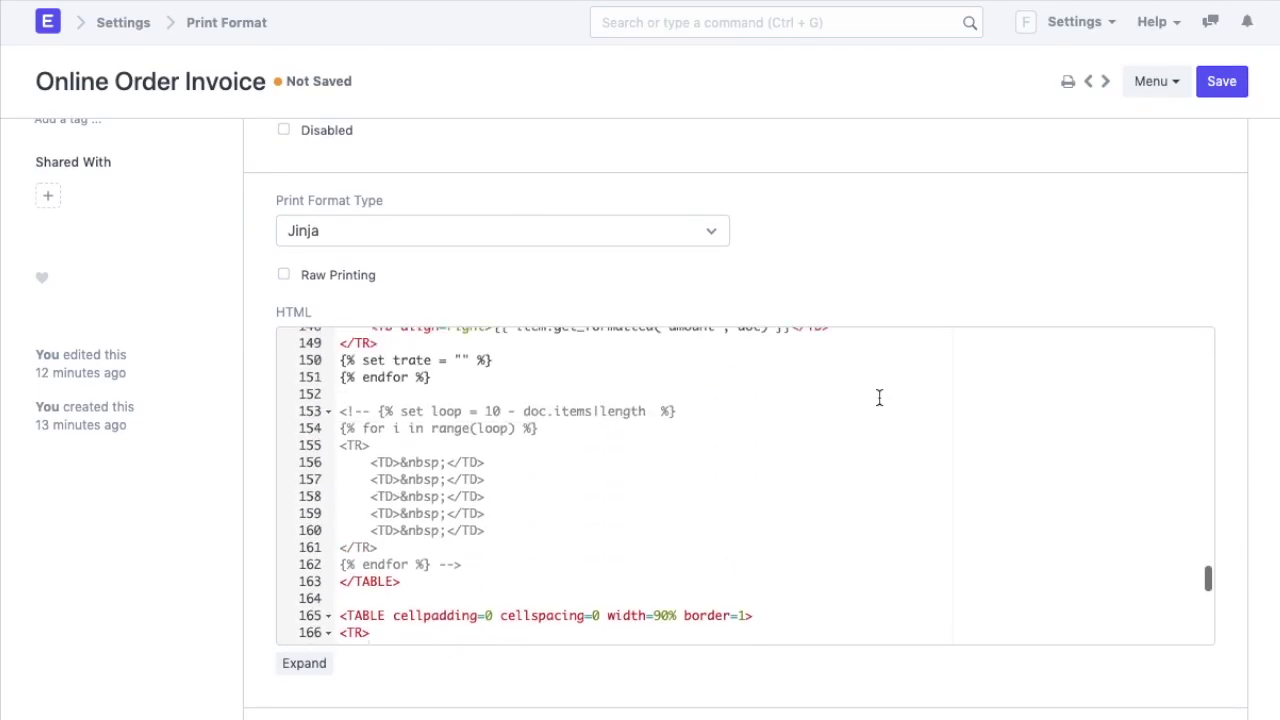
pyautogui.scroll(3, 879, 398)
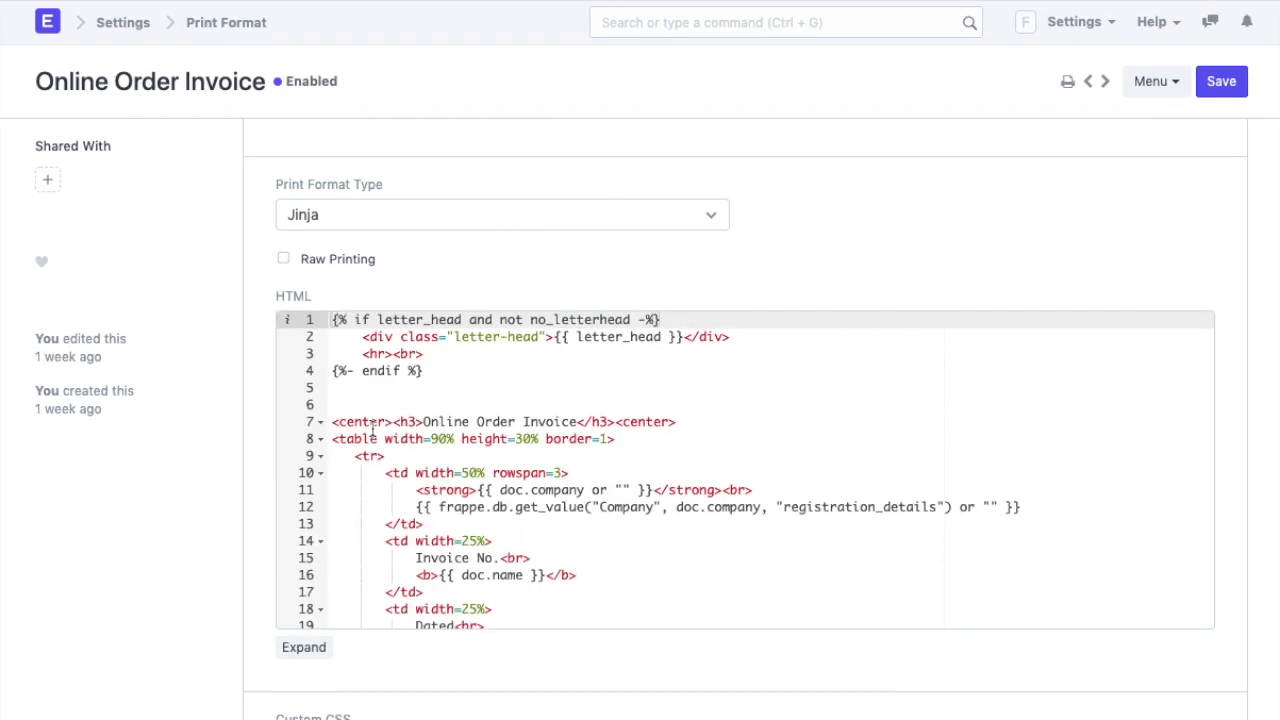
pyautogui.click(389, 424)
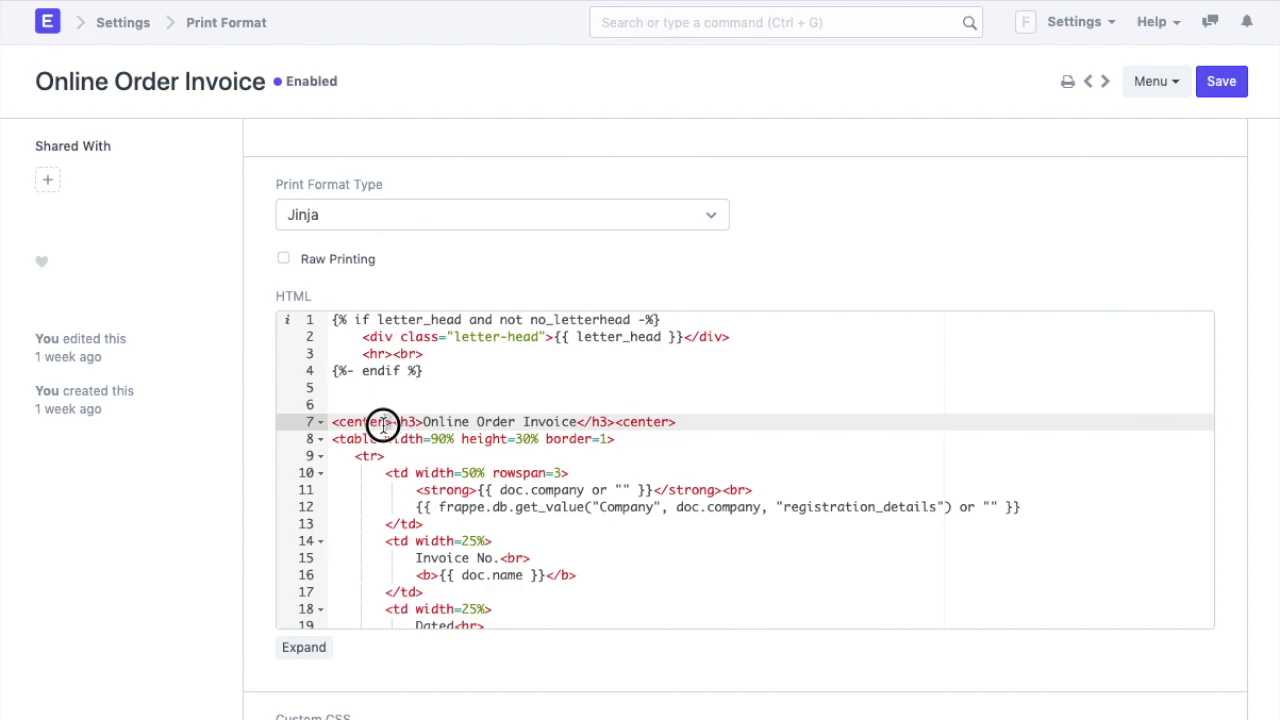
pyautogui.click(424, 371)
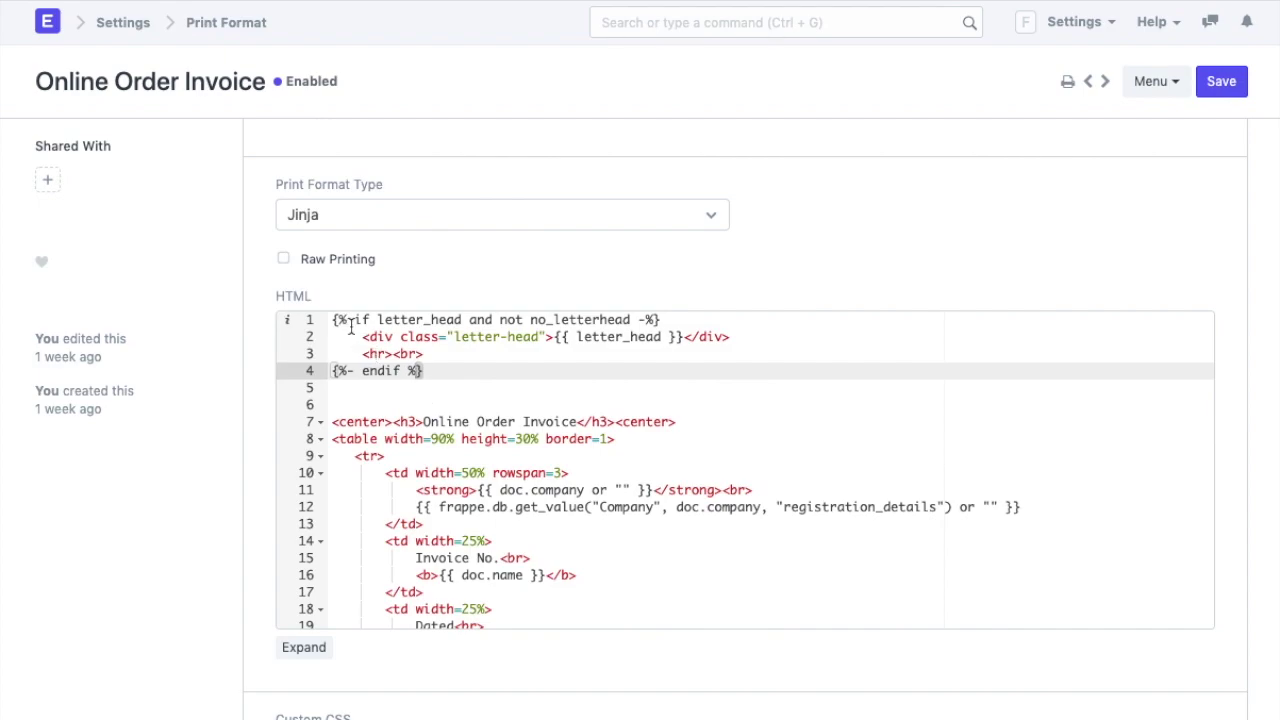
pyautogui.moveTo(357, 320); pyautogui.dragTo(632, 320)
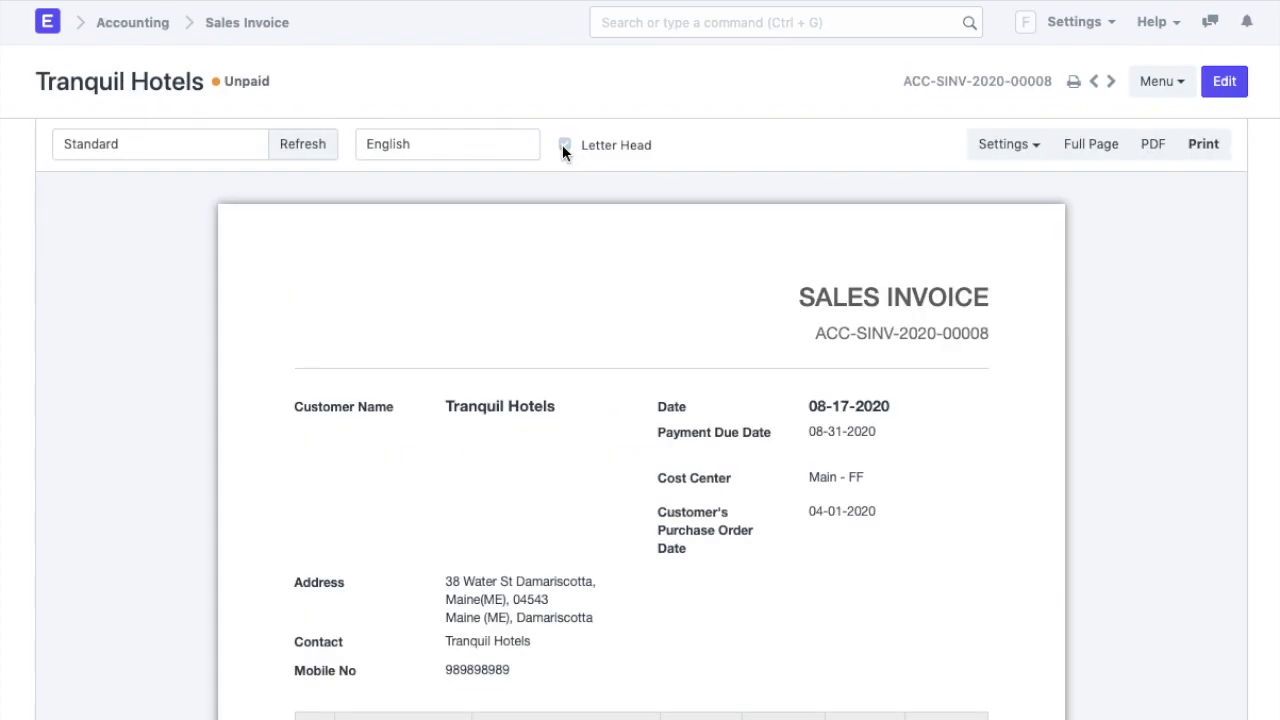
pyautogui.click(564, 145)
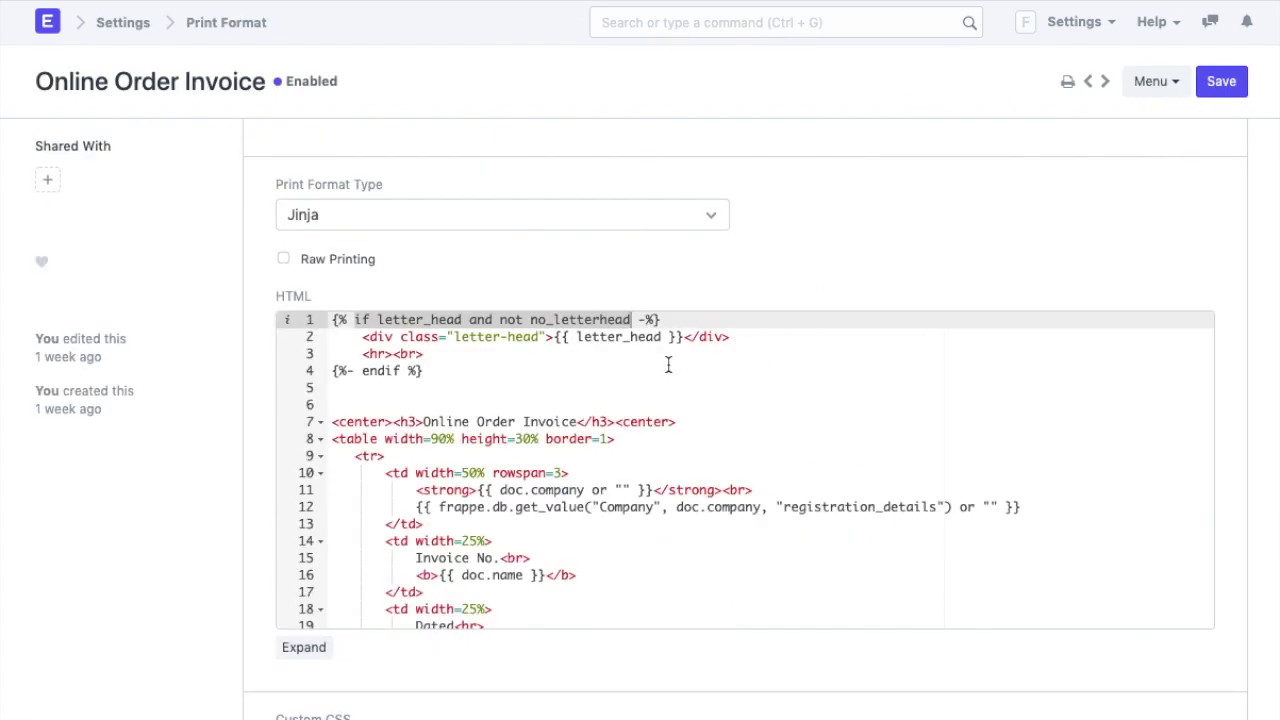
# Step: Highlight the company field on line 11 and registration details lookup on line 12
pyautogui.scroll(-3, 668, 365)
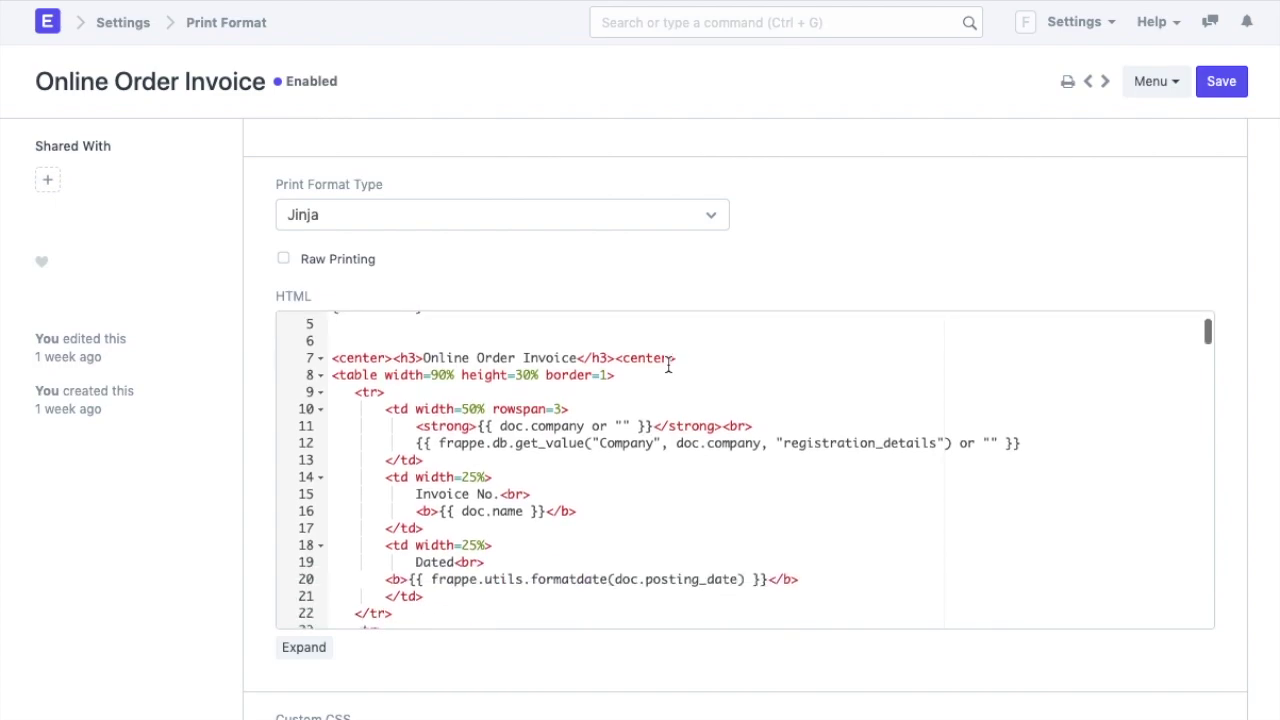
pyautogui.scroll(-1, 668, 365)
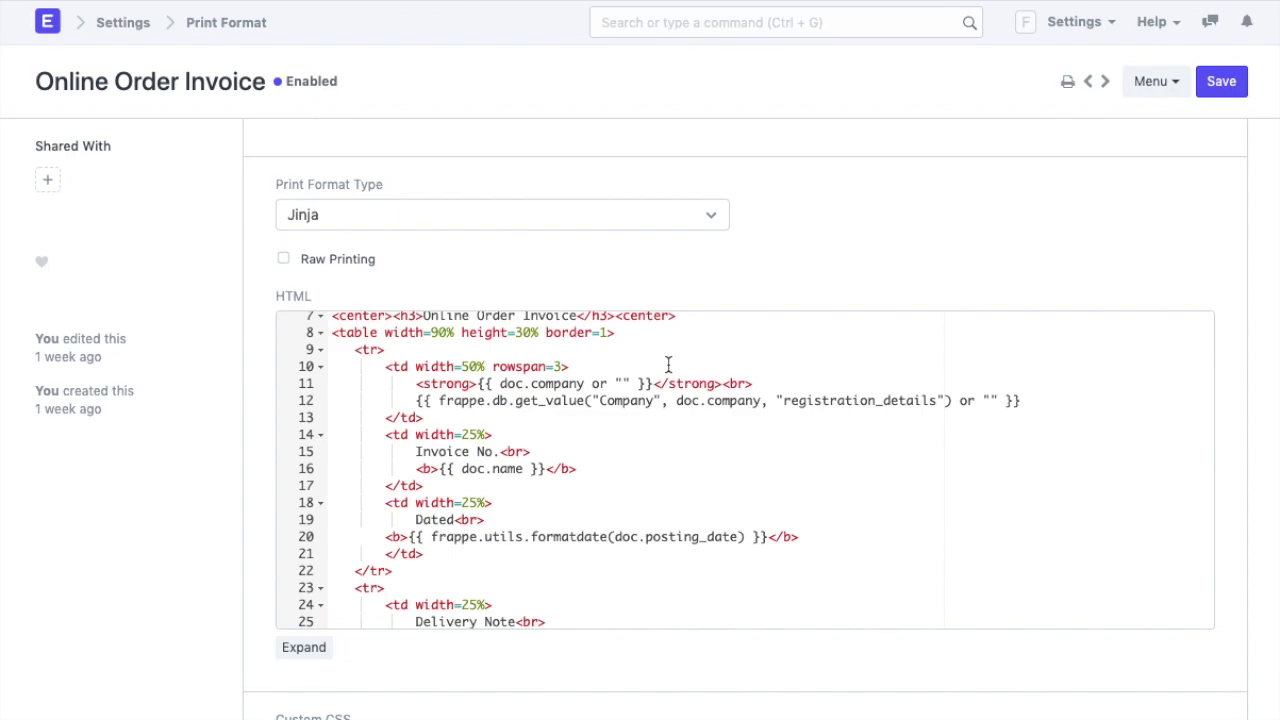
pyautogui.scroll(-1, 668, 365)
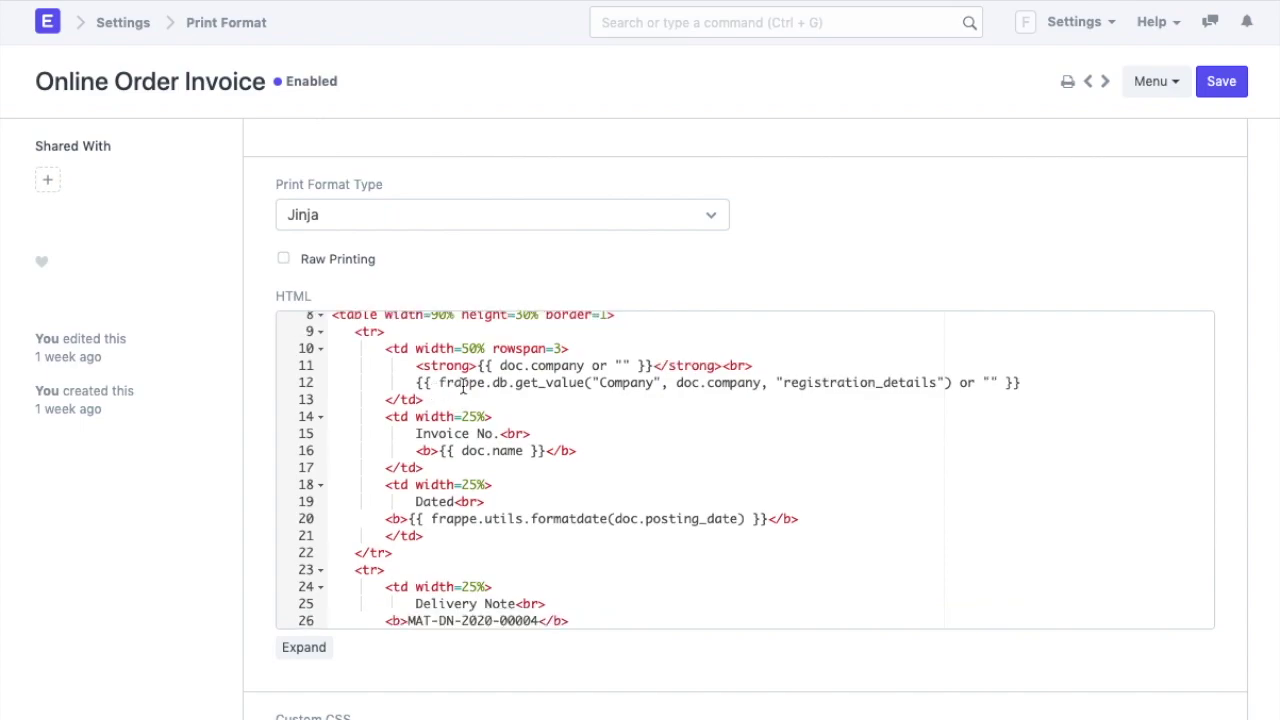
pyautogui.moveTo(531, 367); pyautogui.dragTo(585, 367)
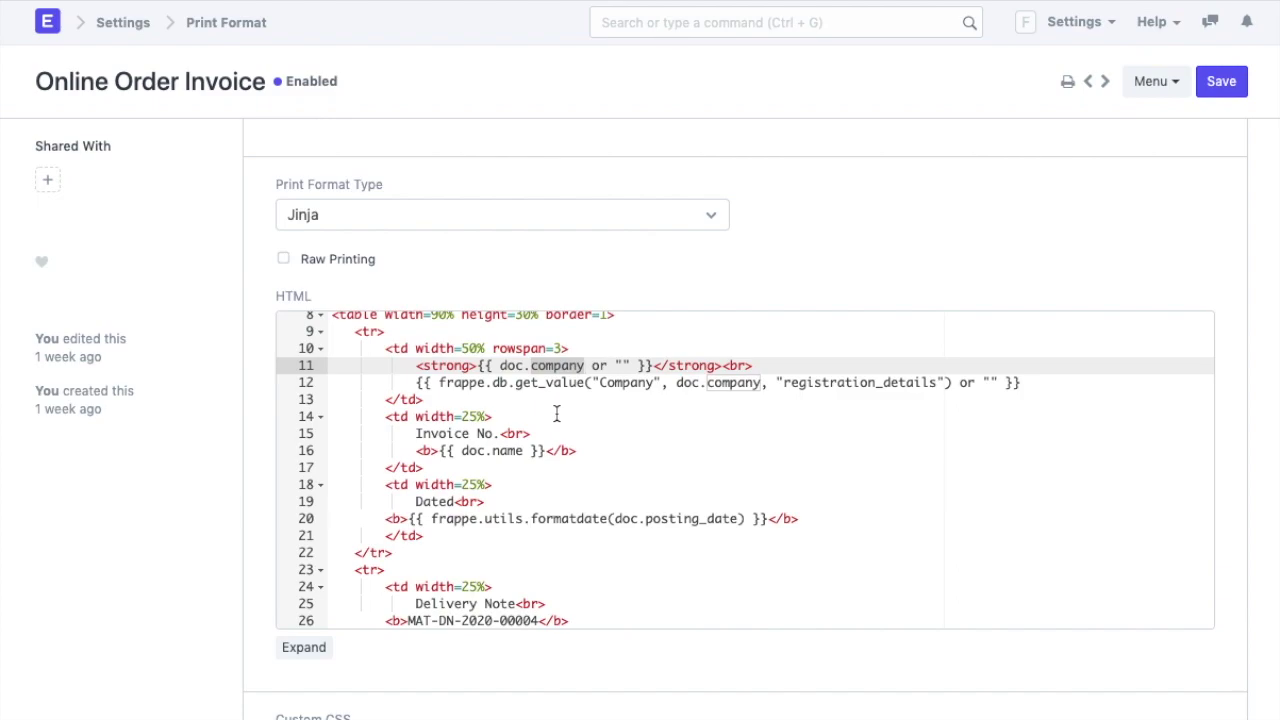
pyautogui.scroll(1, 509, 410)
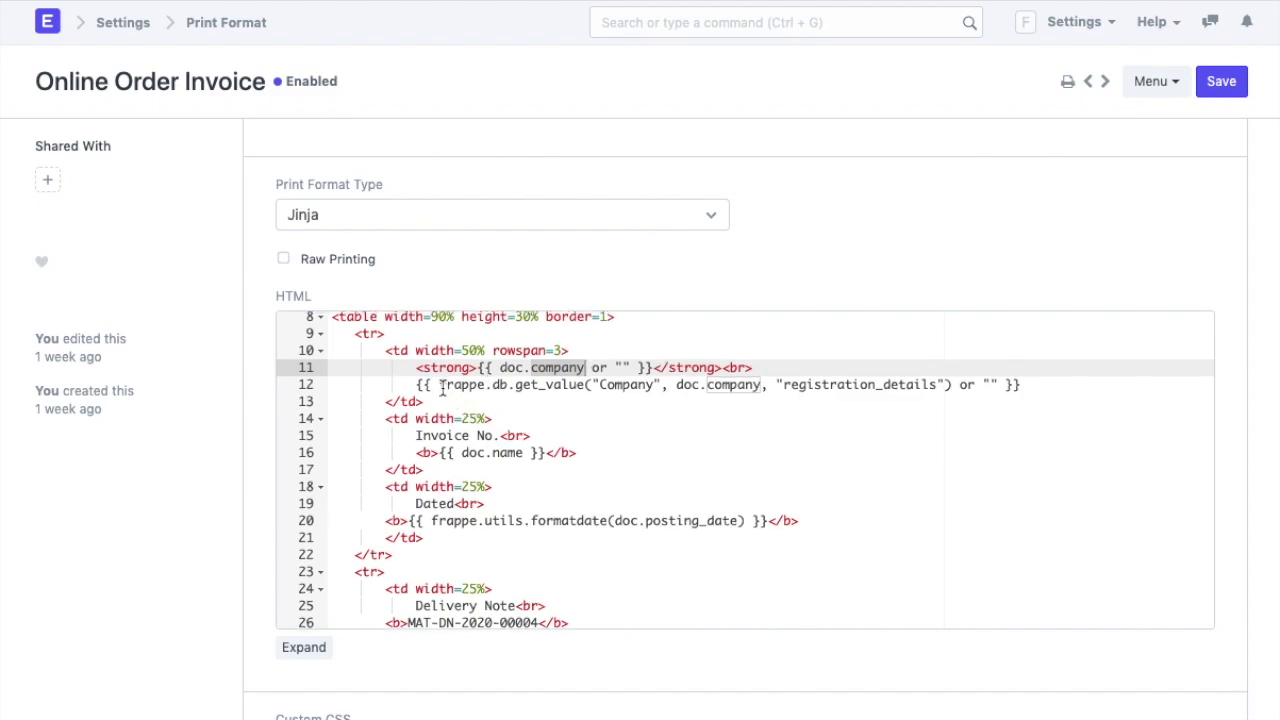
pyautogui.moveTo(438, 385); pyautogui.dragTo(588, 398)
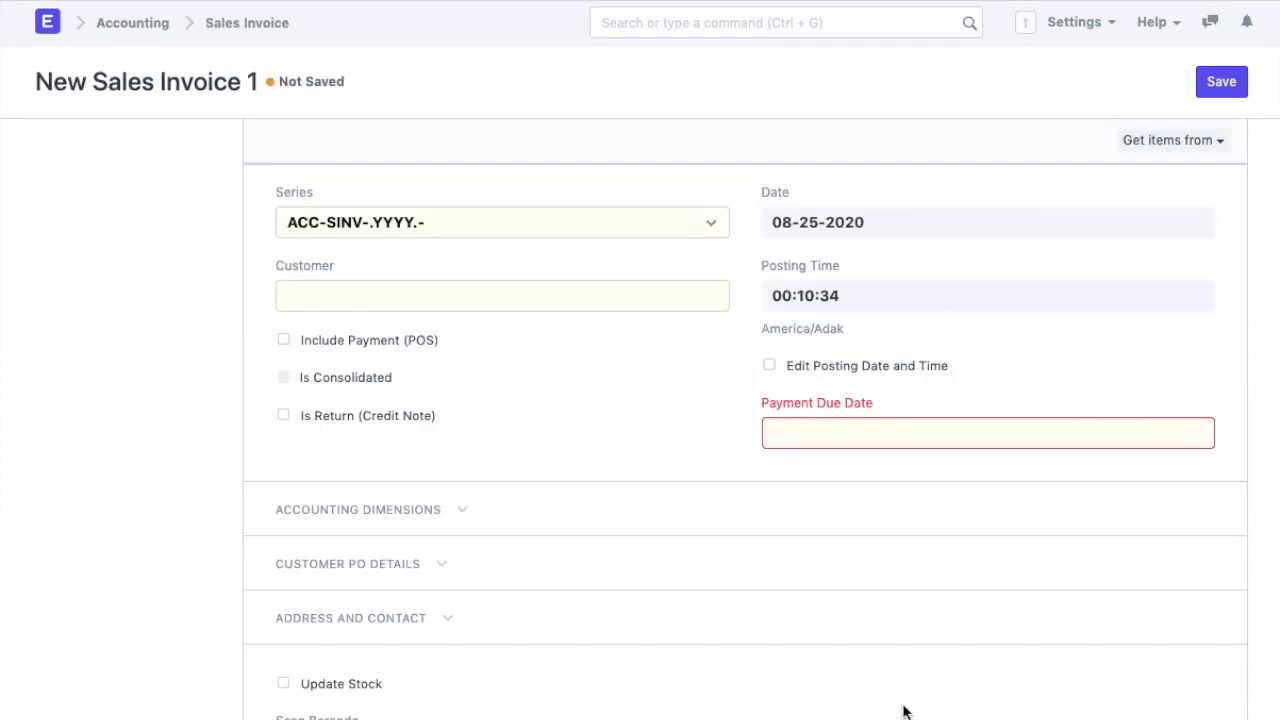
# Step: Scroll the Online Order Invoice Jinja HTML from the letterhead block onward
pyautogui.scroll(-3, 903, 709)
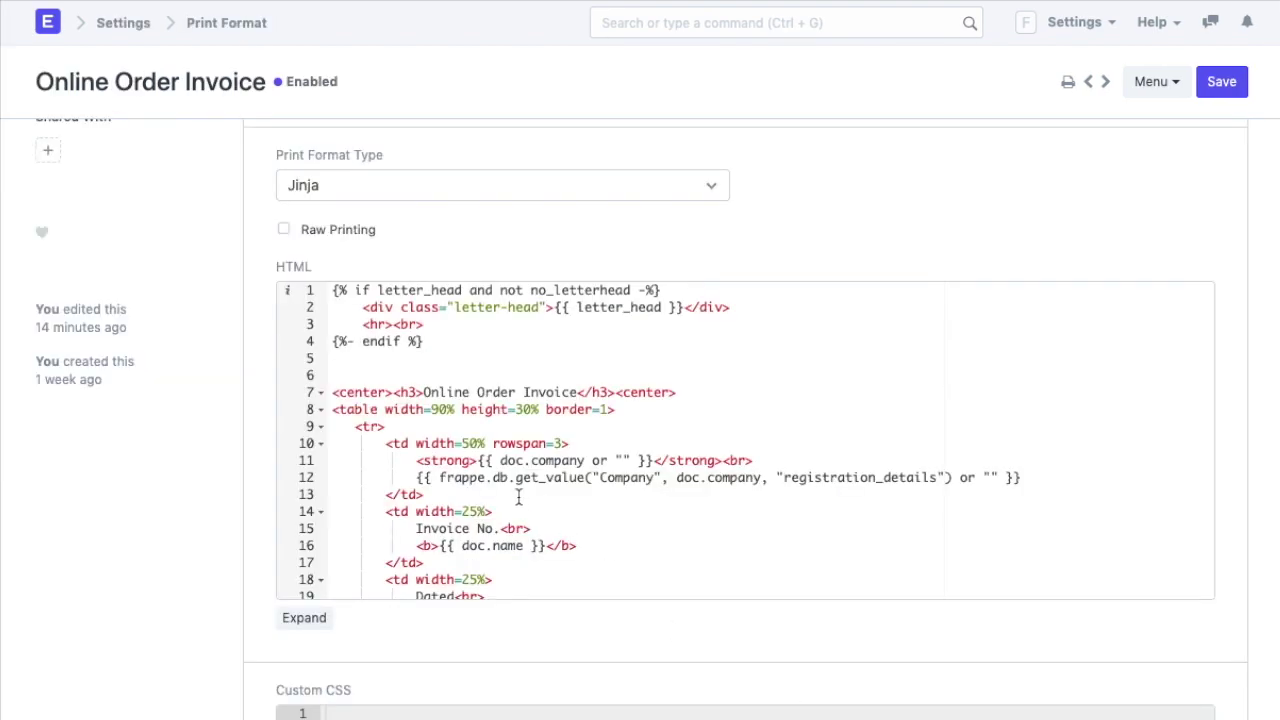
# Step: Highlight the database lookup on line 12 and the invoice number field on line 16
pyautogui.moveTo(493, 478); pyautogui.dragTo(590, 478)
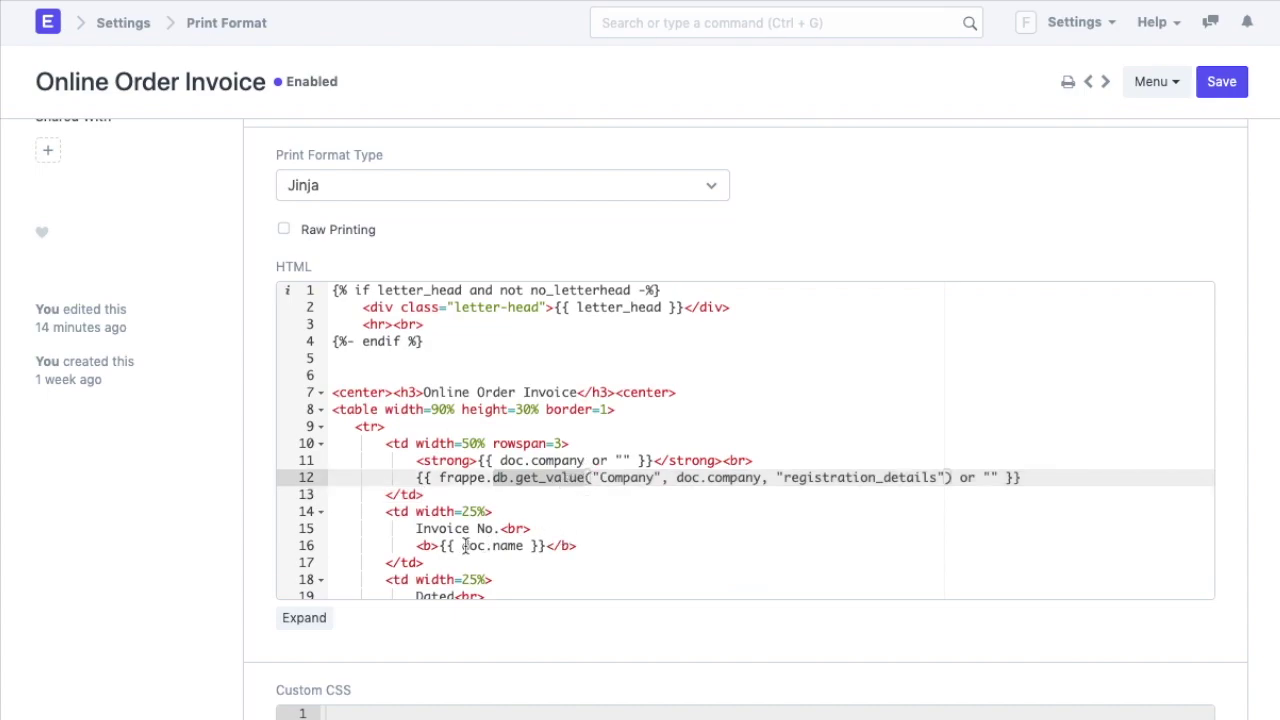
pyautogui.moveTo(463, 545); pyautogui.dragTo(528, 555)
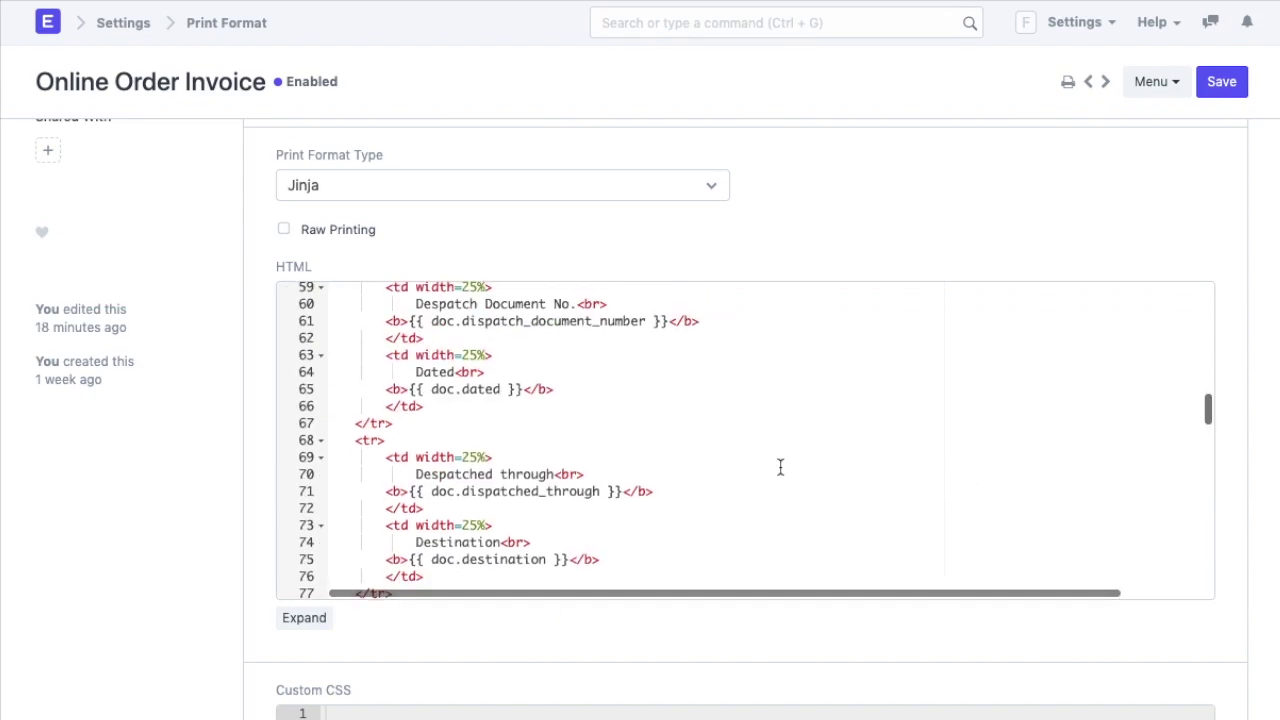
pyautogui.scroll(-1, 780, 467)
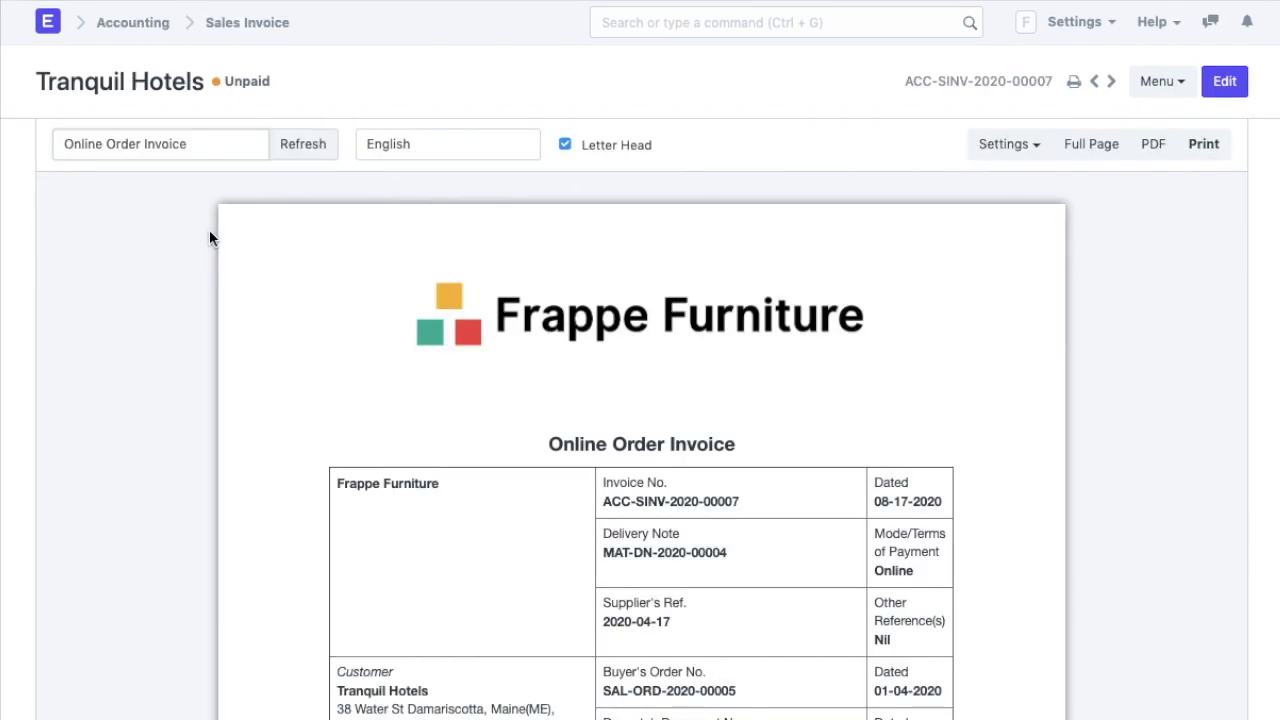
# Step: Scroll through the invoice print preview and back up to the Frappe Furniture letterhead
pyautogui.scroll(-3, 416, 448)
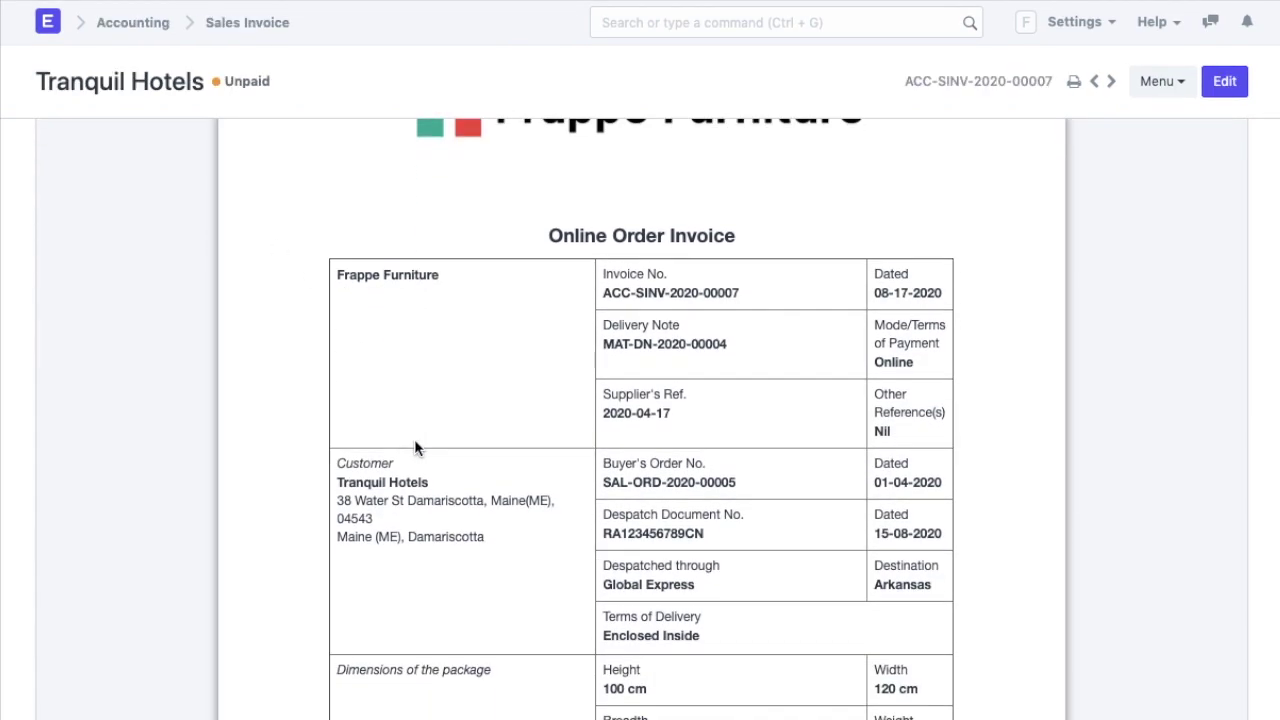
pyautogui.scroll(-2, 416, 448)
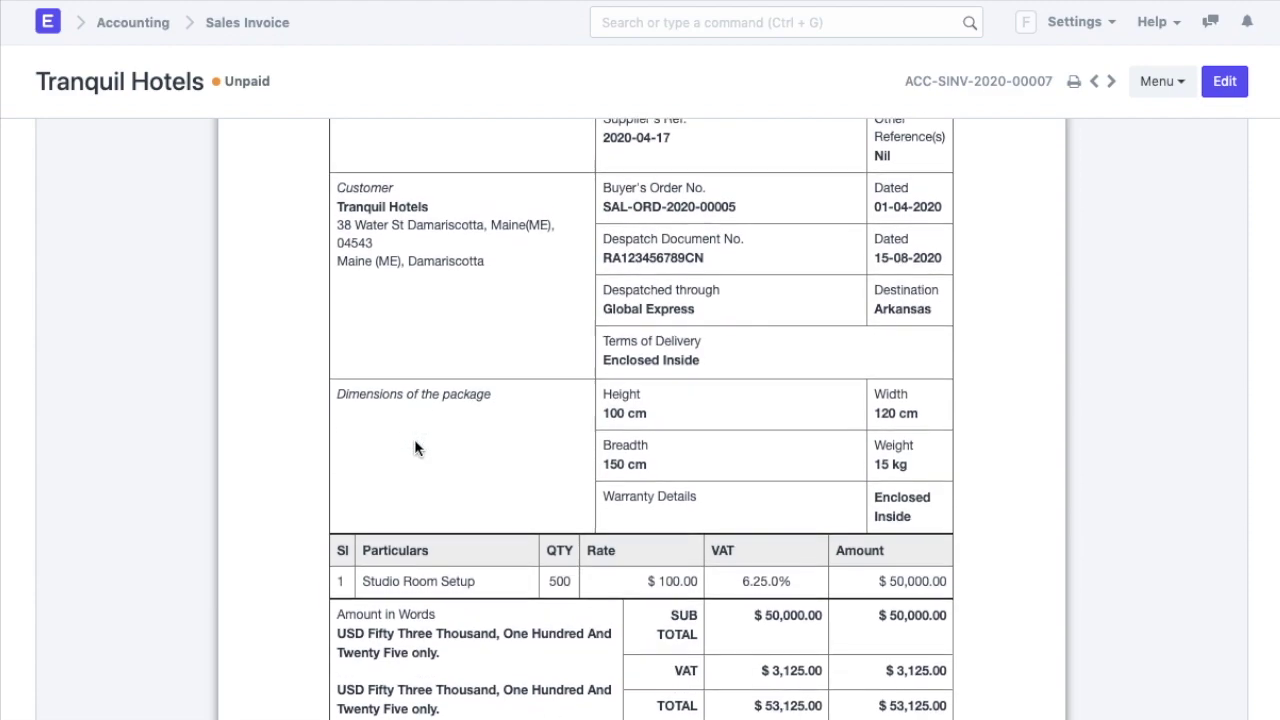
pyautogui.scroll(-1, 416, 448)
pyautogui.scroll(-1, 416, 448)
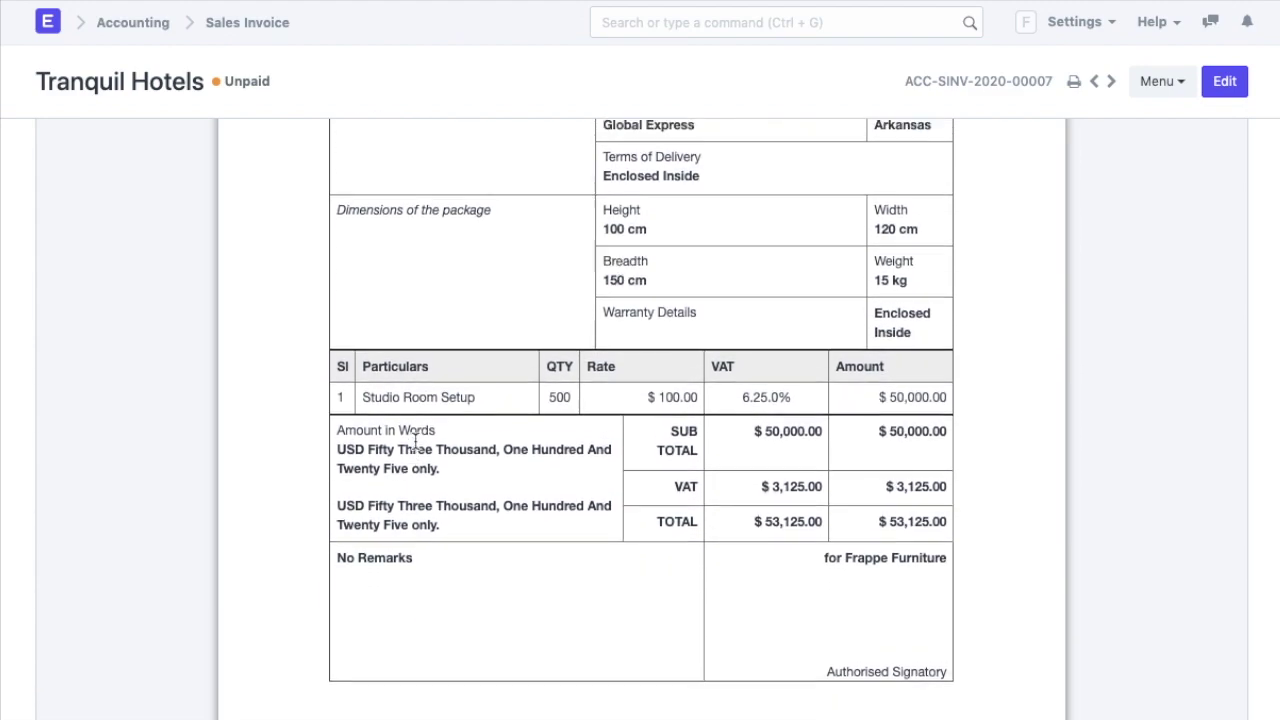
pyautogui.scroll(1, 416, 448)
pyautogui.scroll(1, 416, 448)
pyautogui.scroll(1, 416, 448)
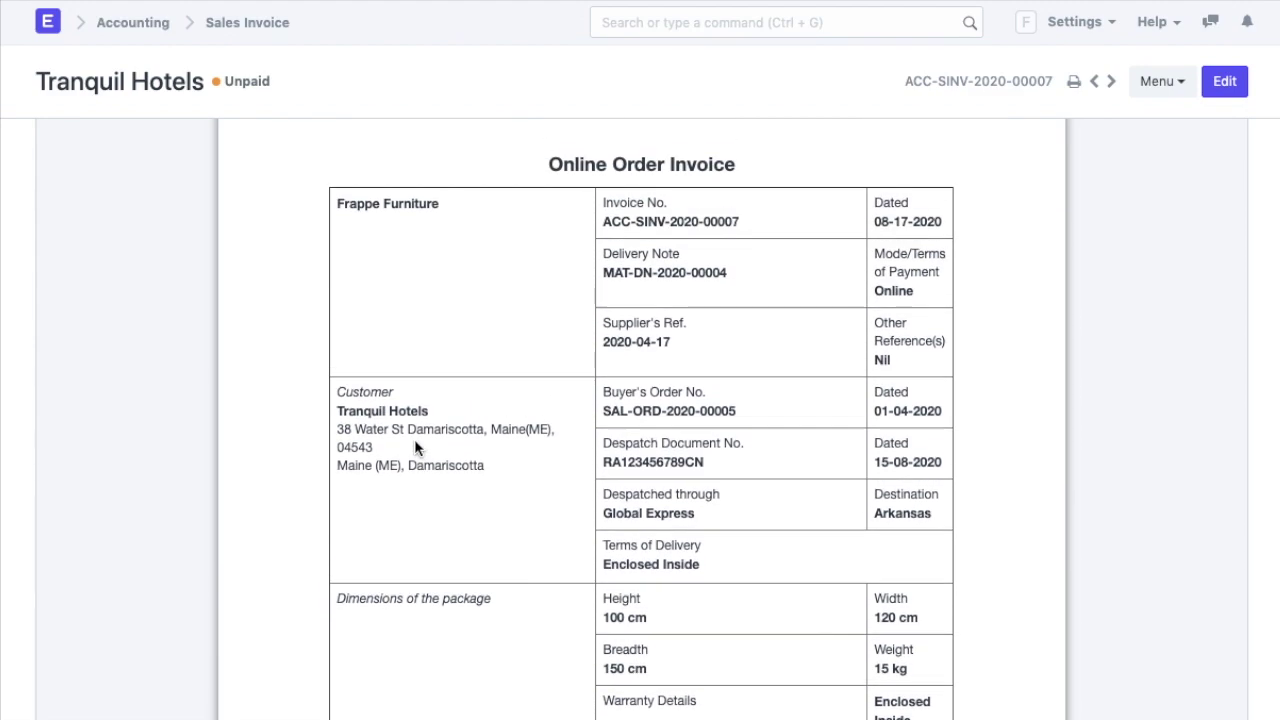
pyautogui.scroll(1, 416, 448)
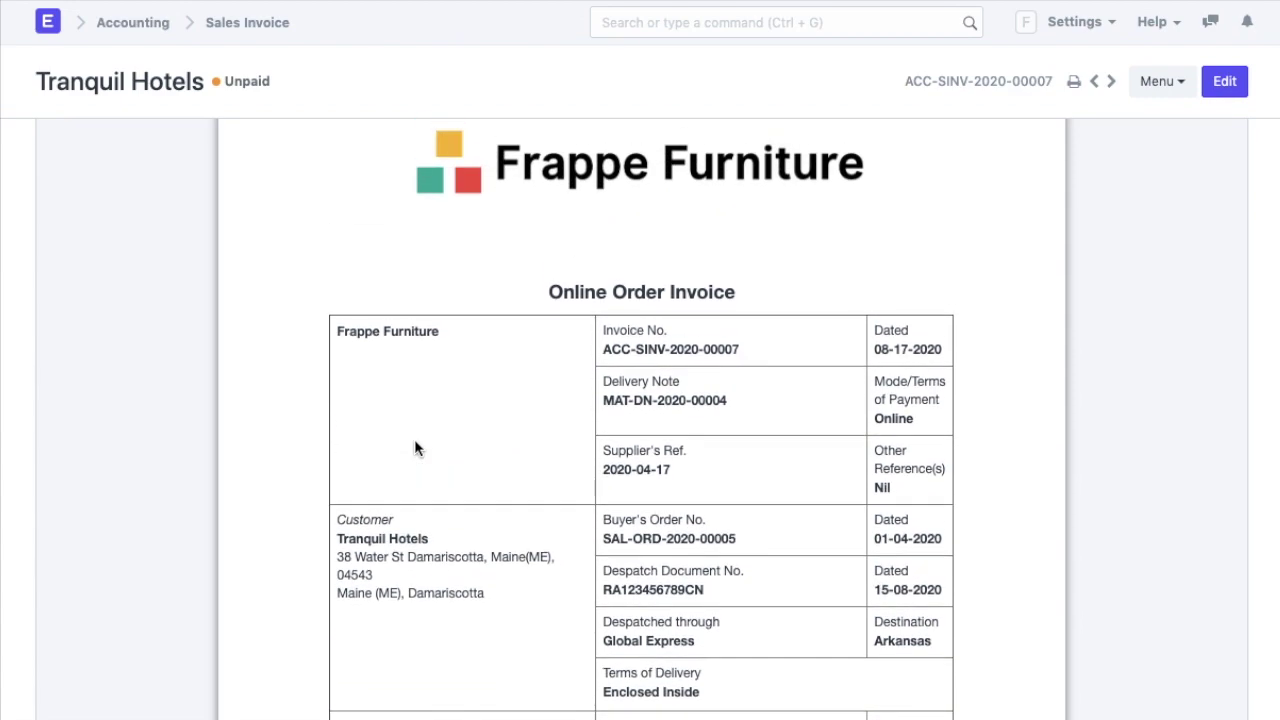
# Step: Open Print Settings and review the PDF Page Size options, keeping A4
pyautogui.write('Pr')
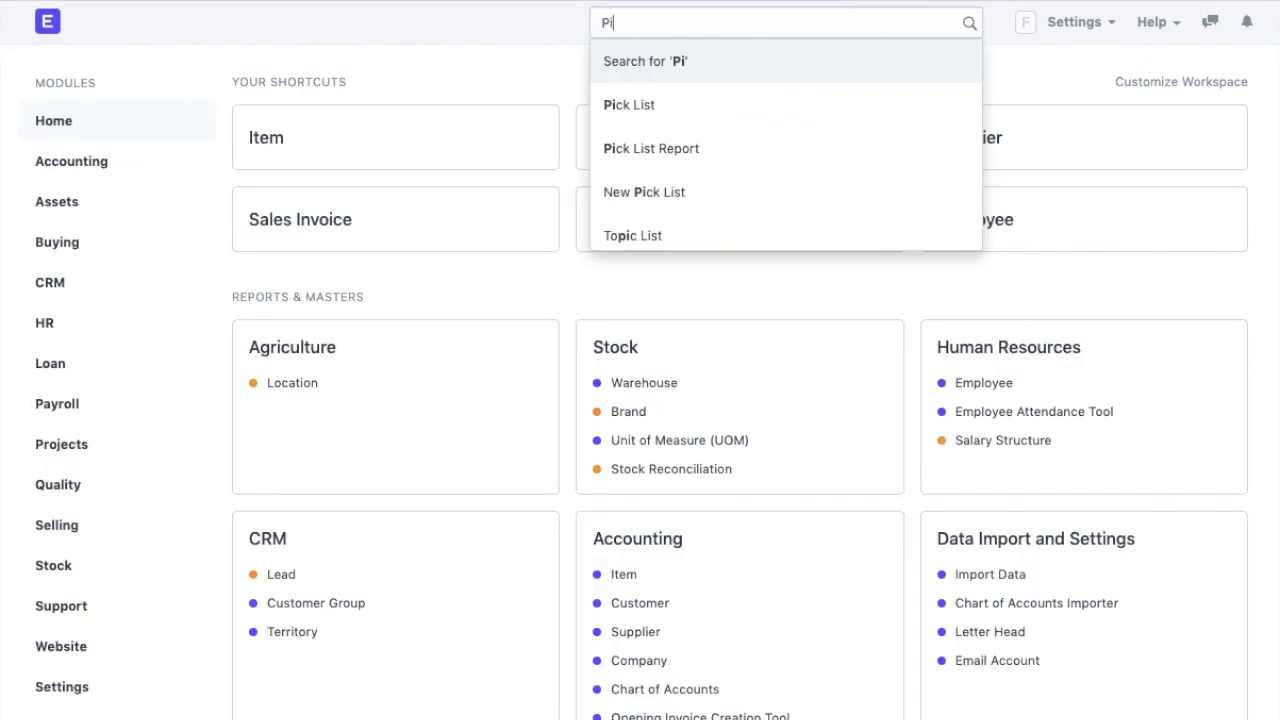
pyautogui.write('int setti')
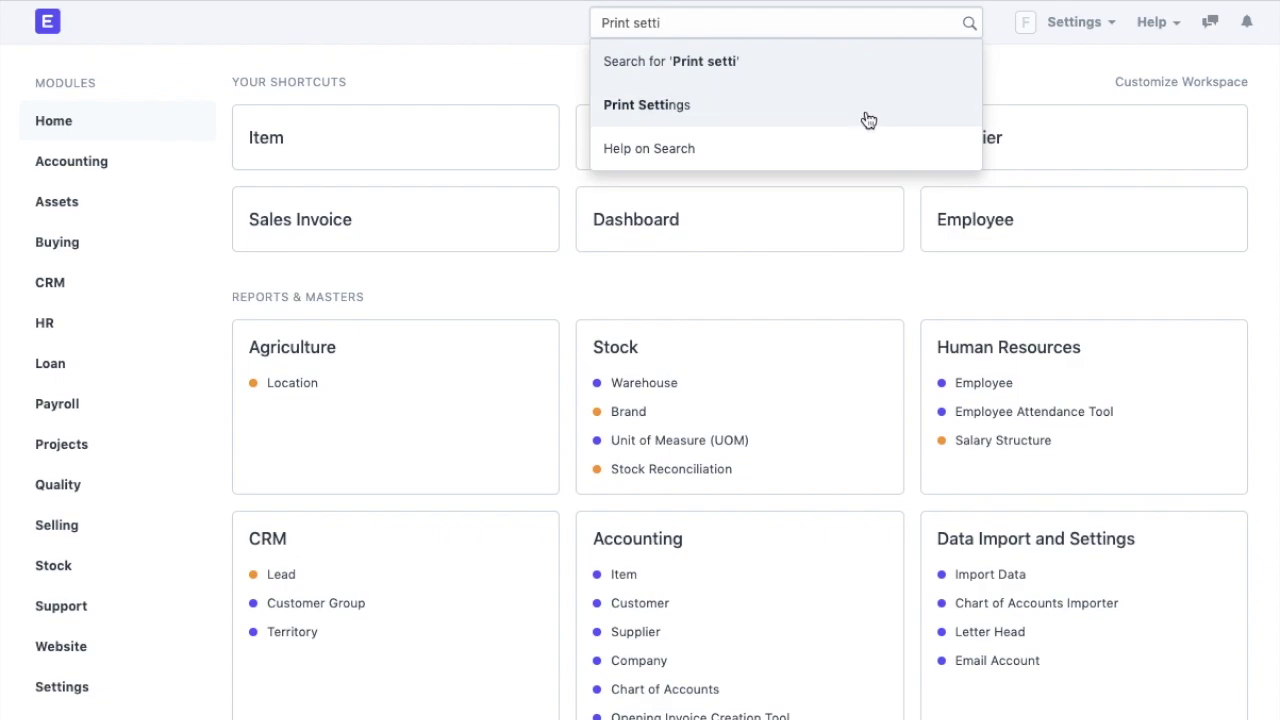
pyautogui.click(866, 117)
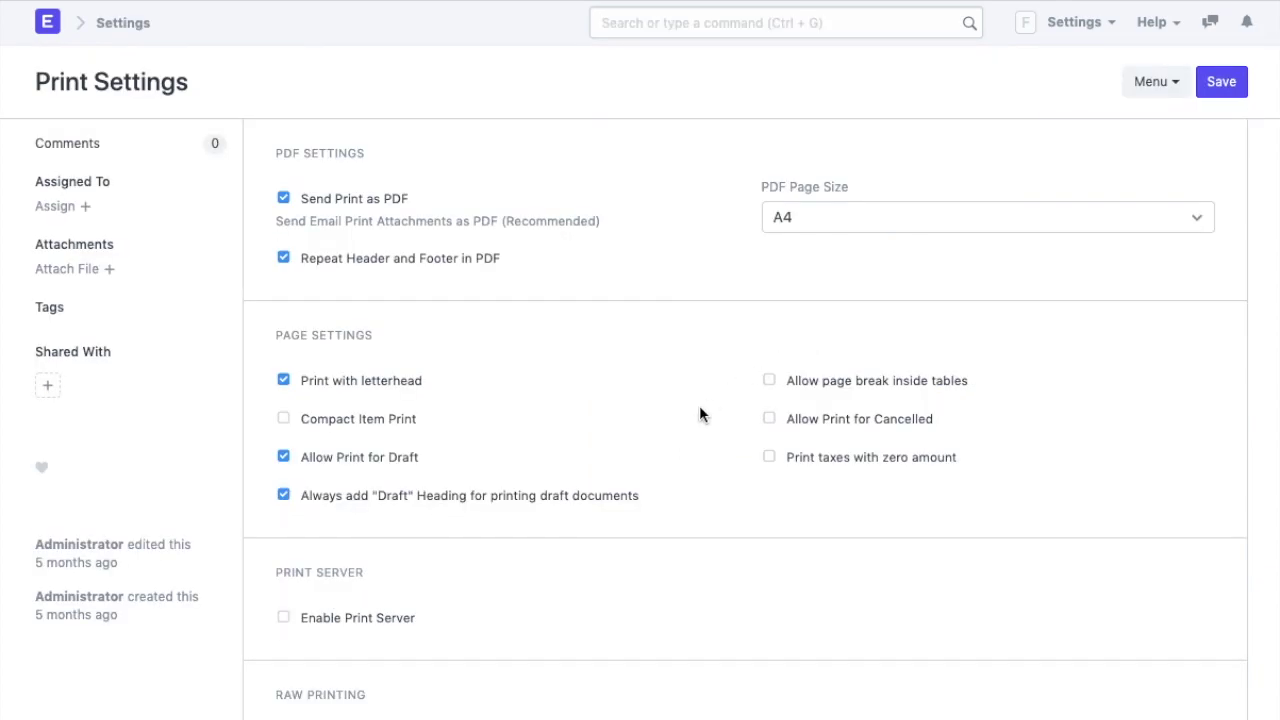
pyautogui.scroll(-1, 699, 415)
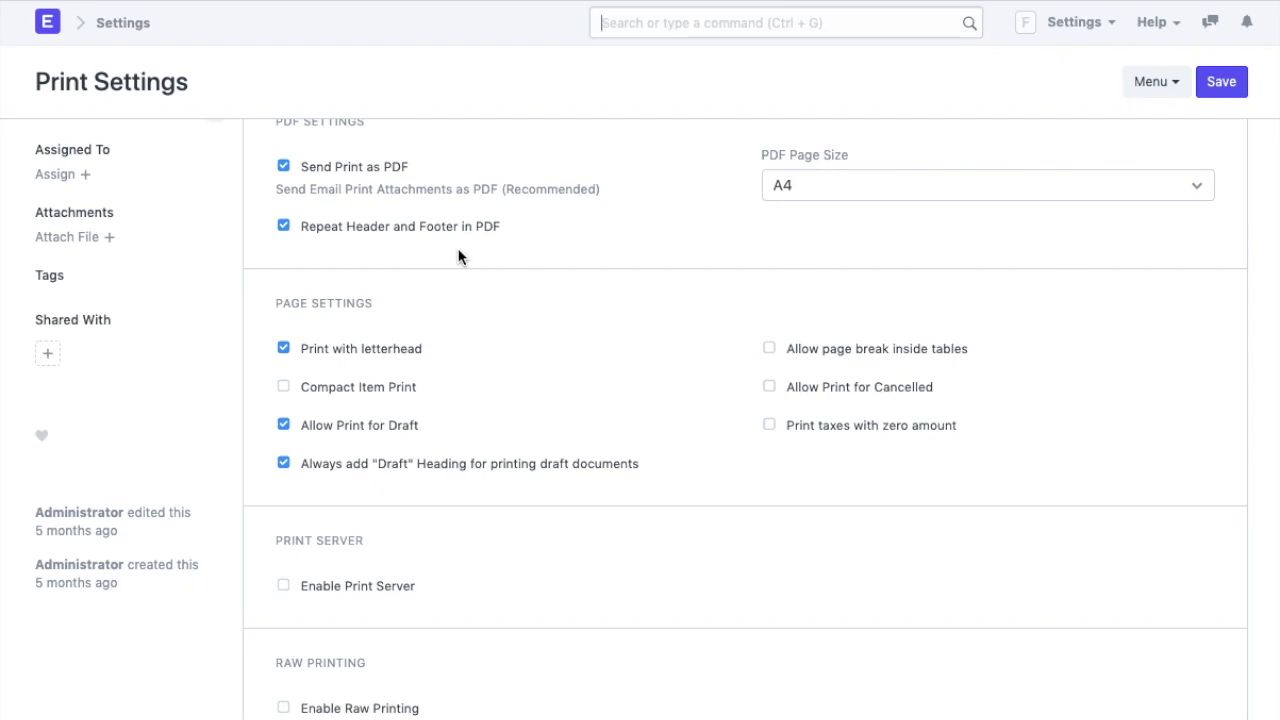
pyautogui.click(905, 196)
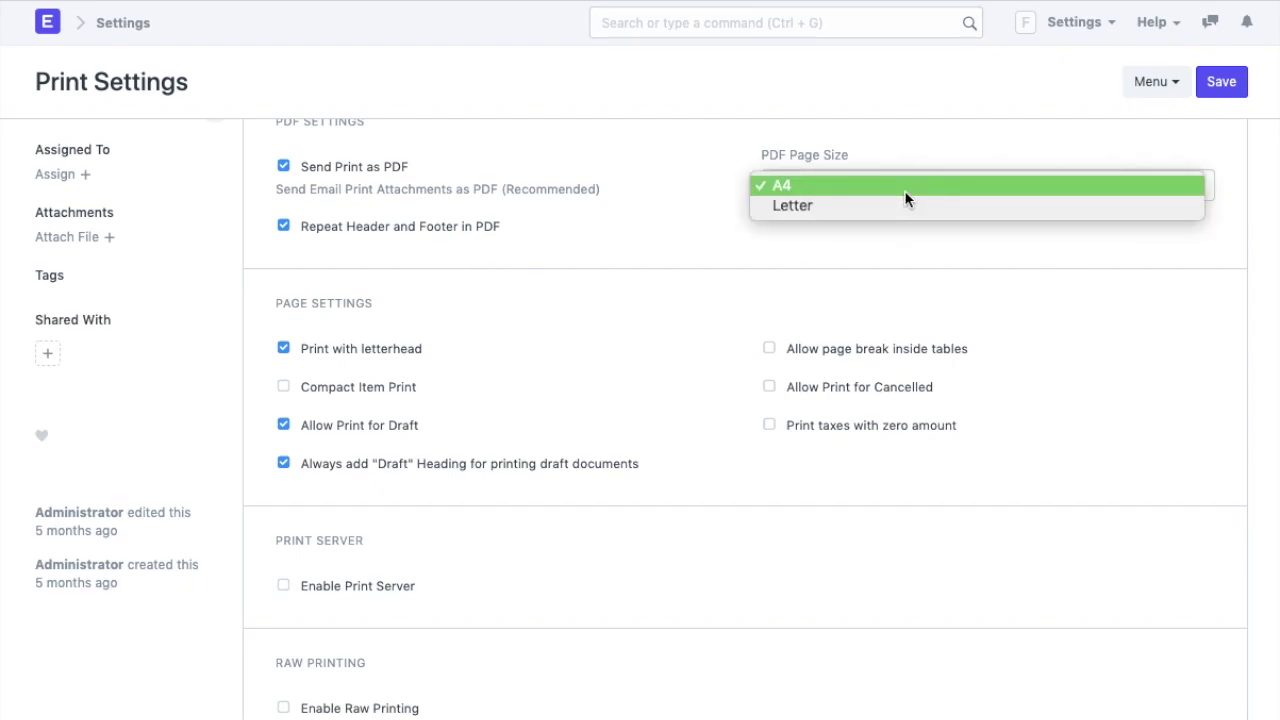
# Step: Enable the print server, using localhost on port 631
pyautogui.scroll(-1, 676, 315)
pyautogui.scroll(-1, 676, 318)
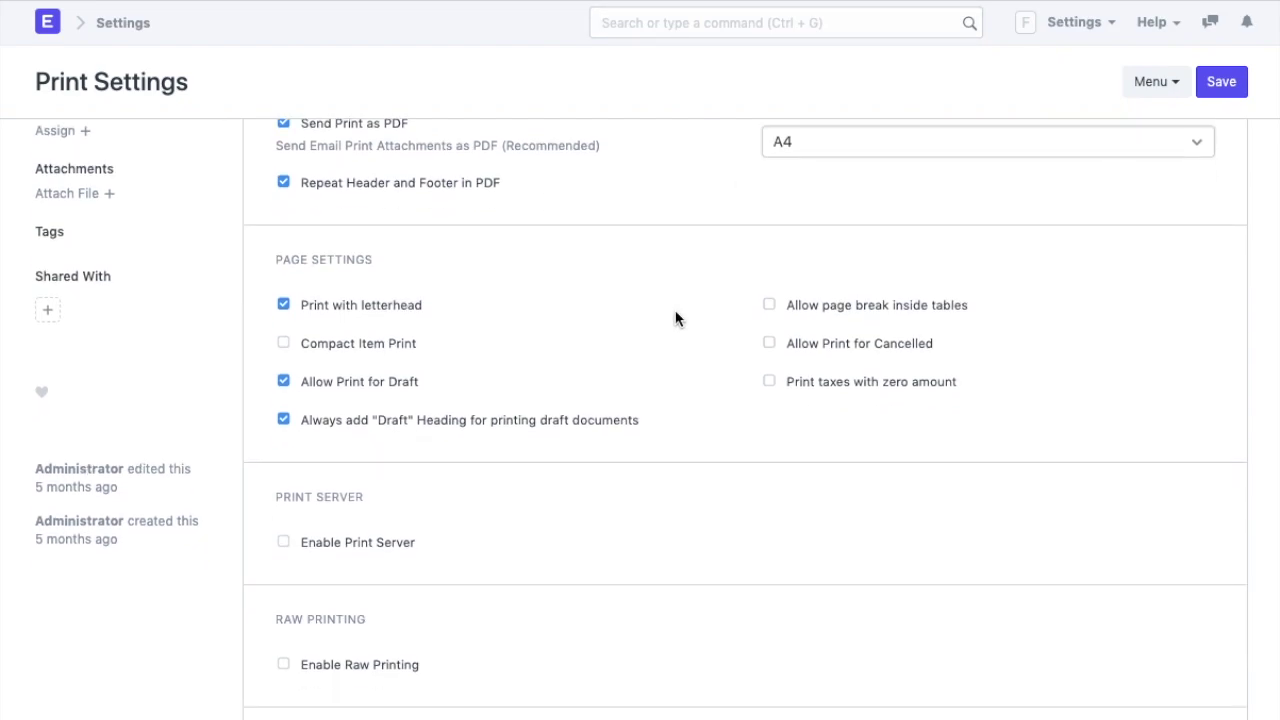
pyautogui.scroll(-2, 676, 318)
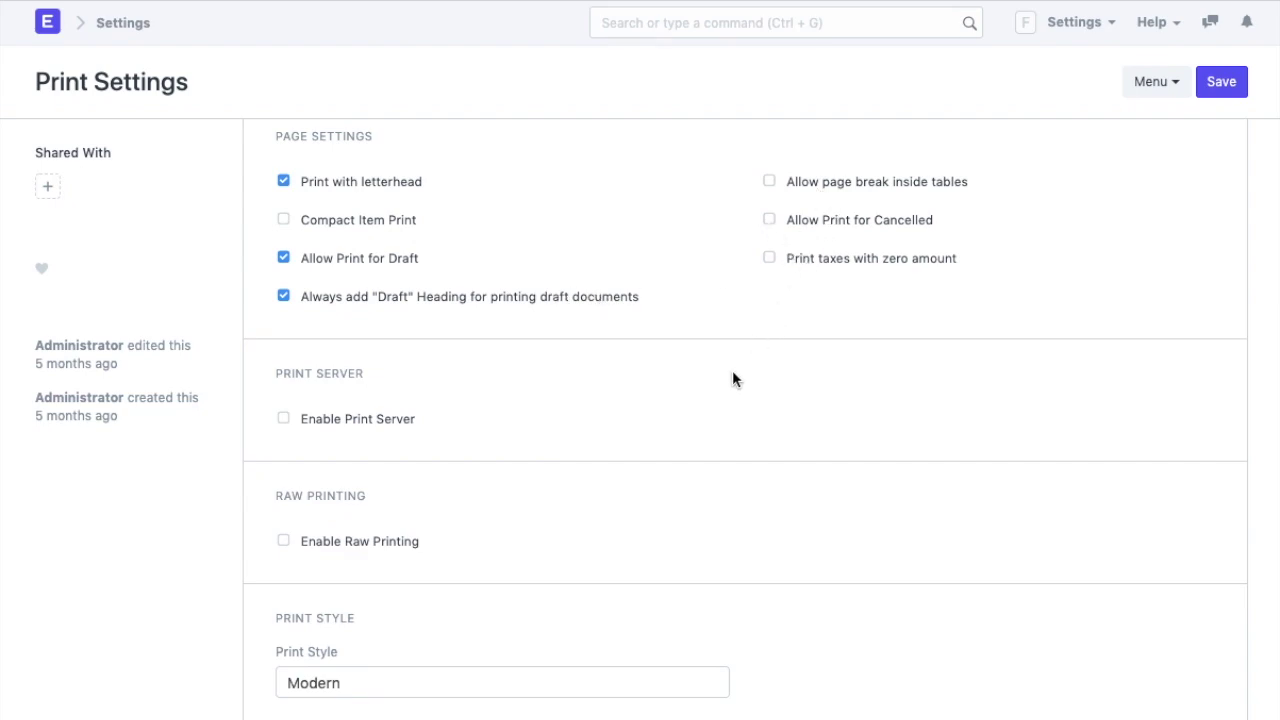
pyautogui.scroll(-2, 732, 379)
pyautogui.scroll(-3, 732, 379)
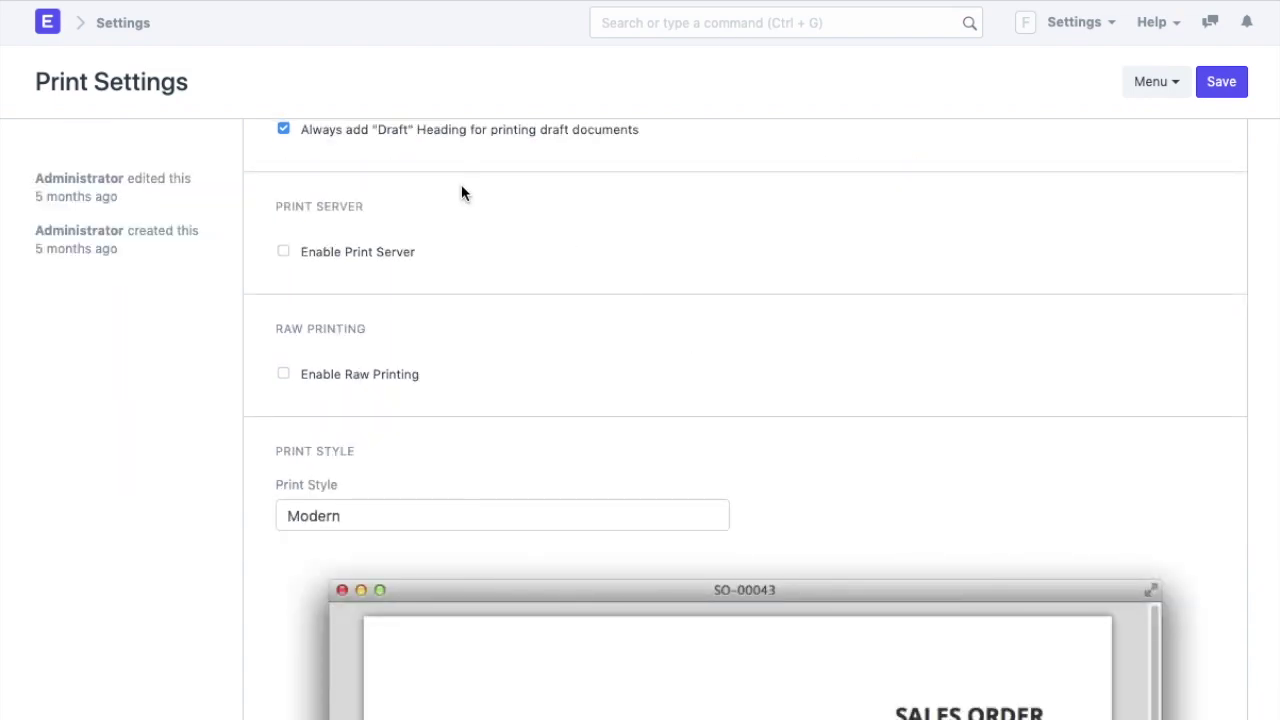
pyautogui.click(284, 251)
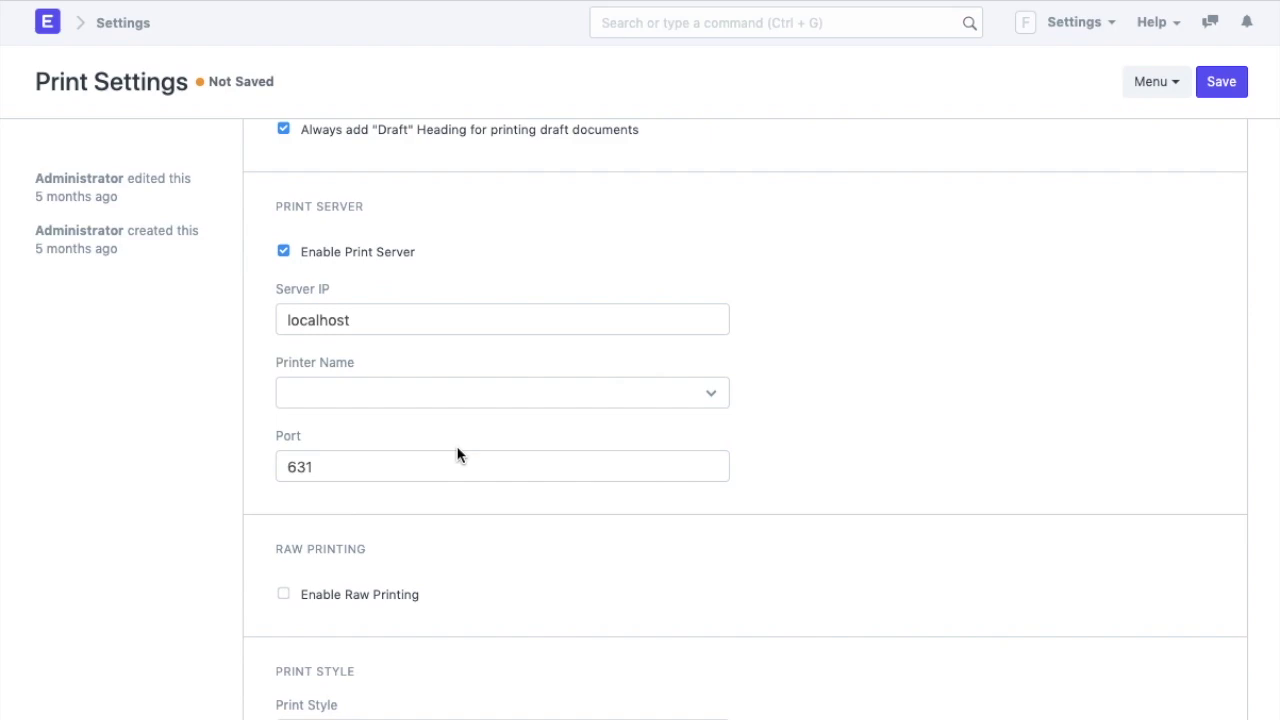
# Step: Enable Raw Printing in Print Settings, leaving the changes unsaved
pyautogui.scroll(-1, 457, 455)
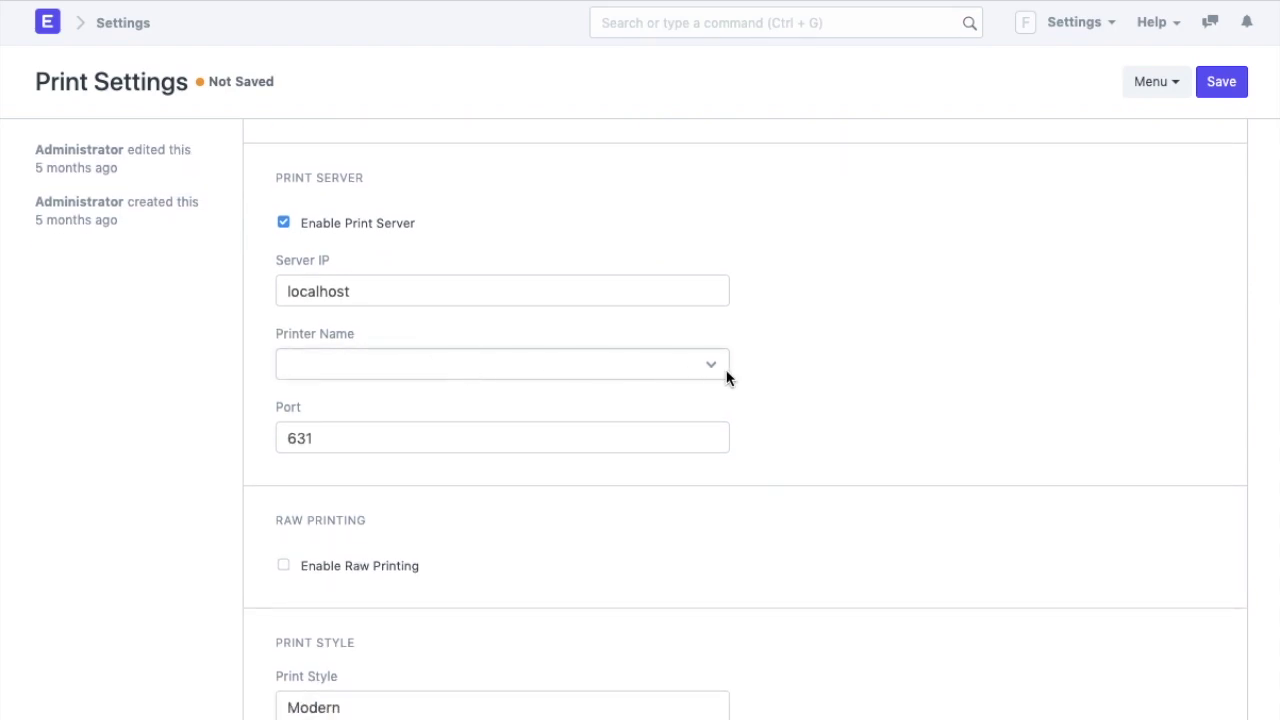
pyautogui.scroll(-2, 794, 383)
pyautogui.scroll(-3, 794, 383)
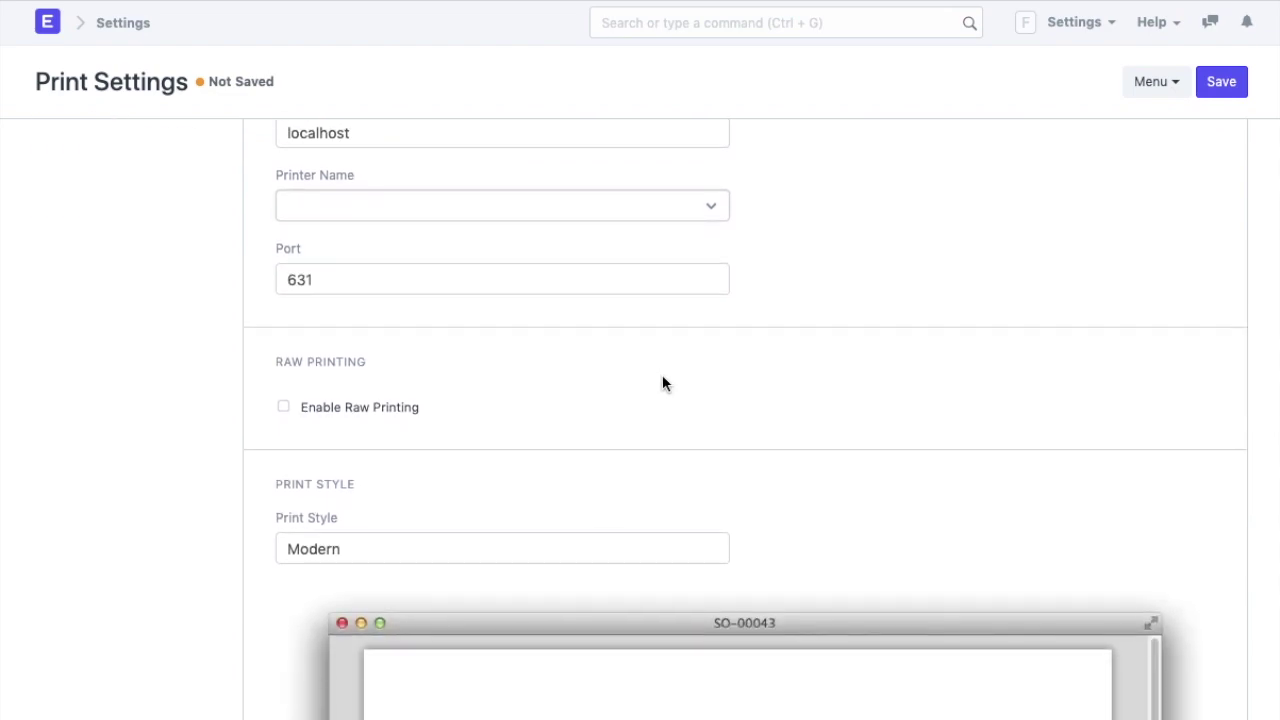
pyautogui.click(282, 409)
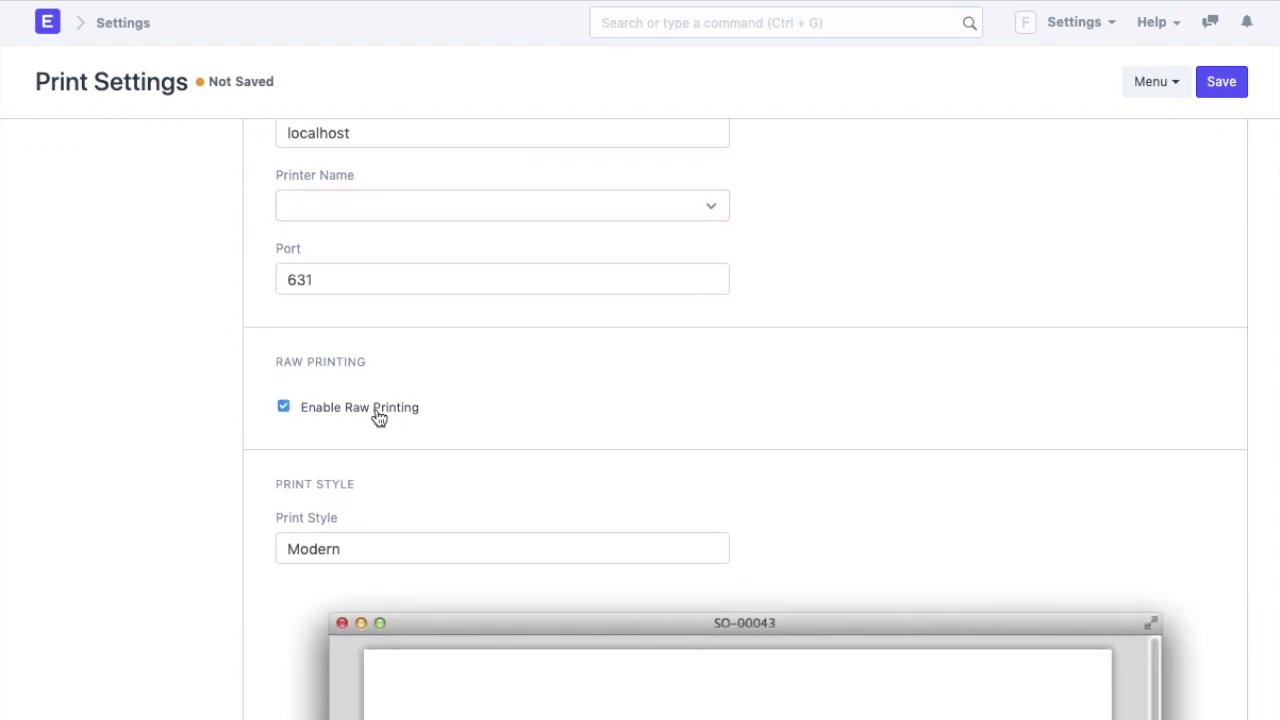
pyautogui.scroll(-3, 374, 417)
pyautogui.scroll(-3, 376, 418)
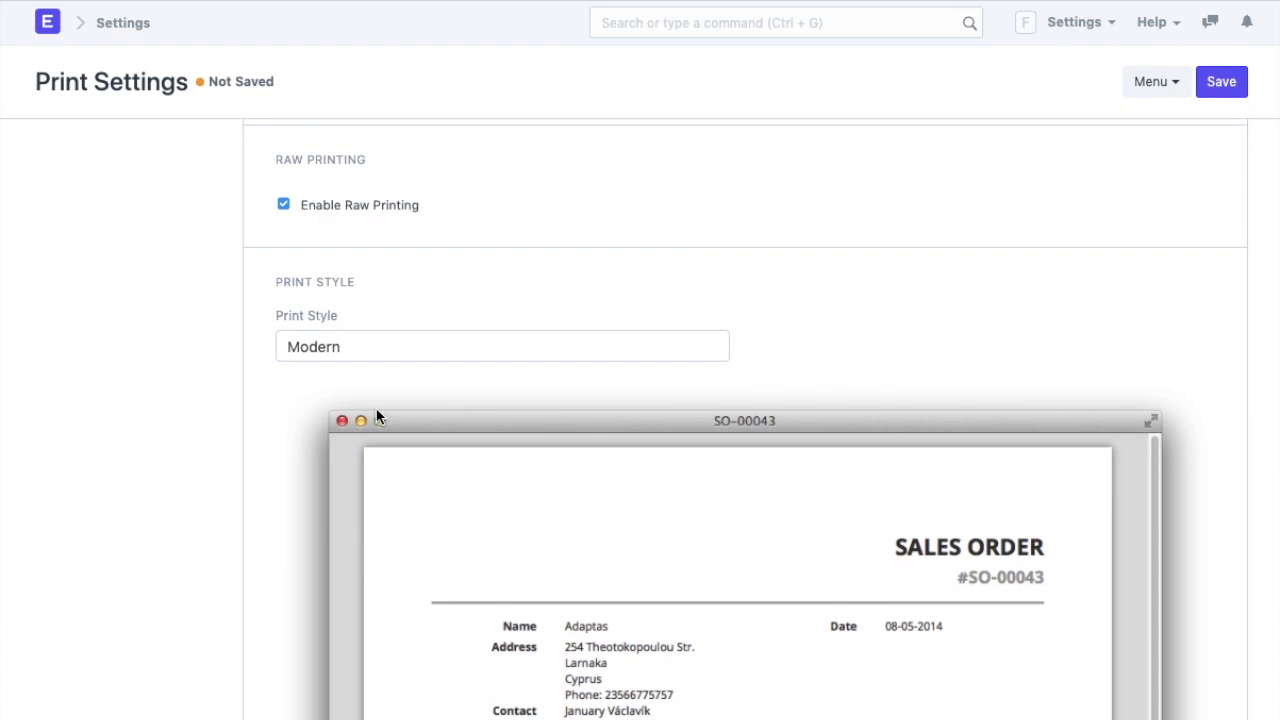
pyautogui.scroll(-2, 377, 412)
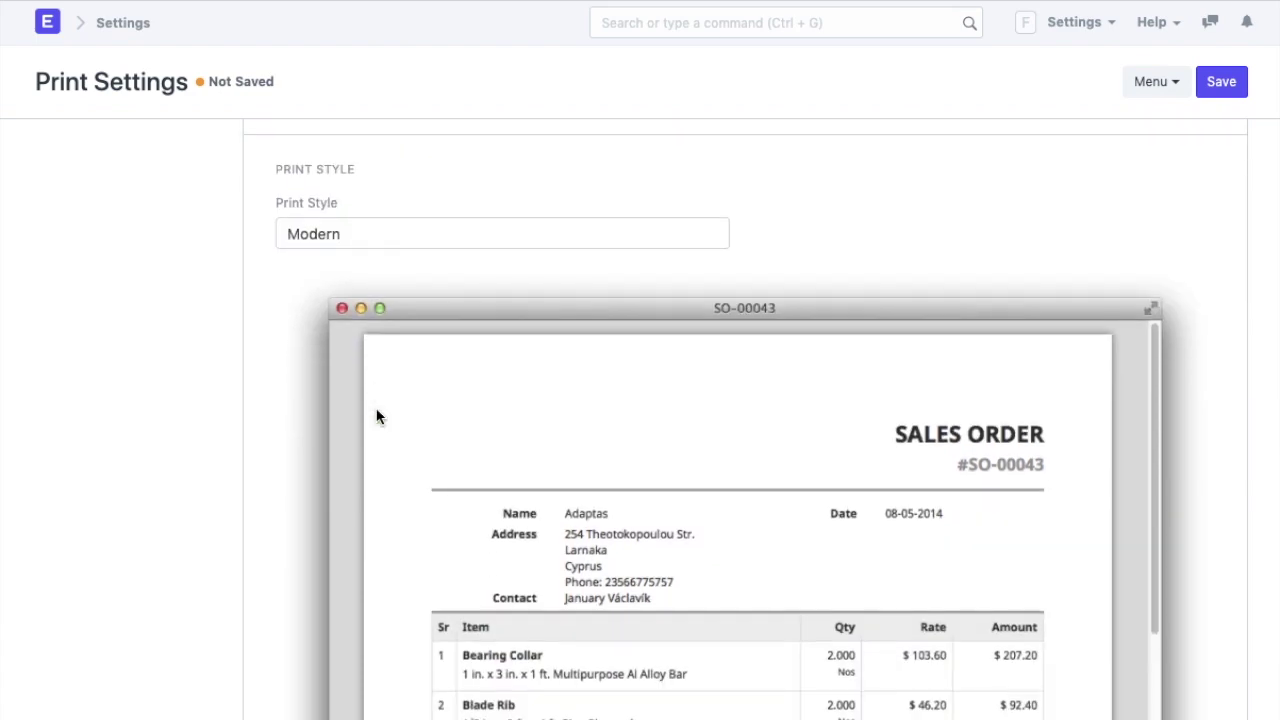
# Step: Set the Print Style to Modern
pyautogui.click(357, 227)
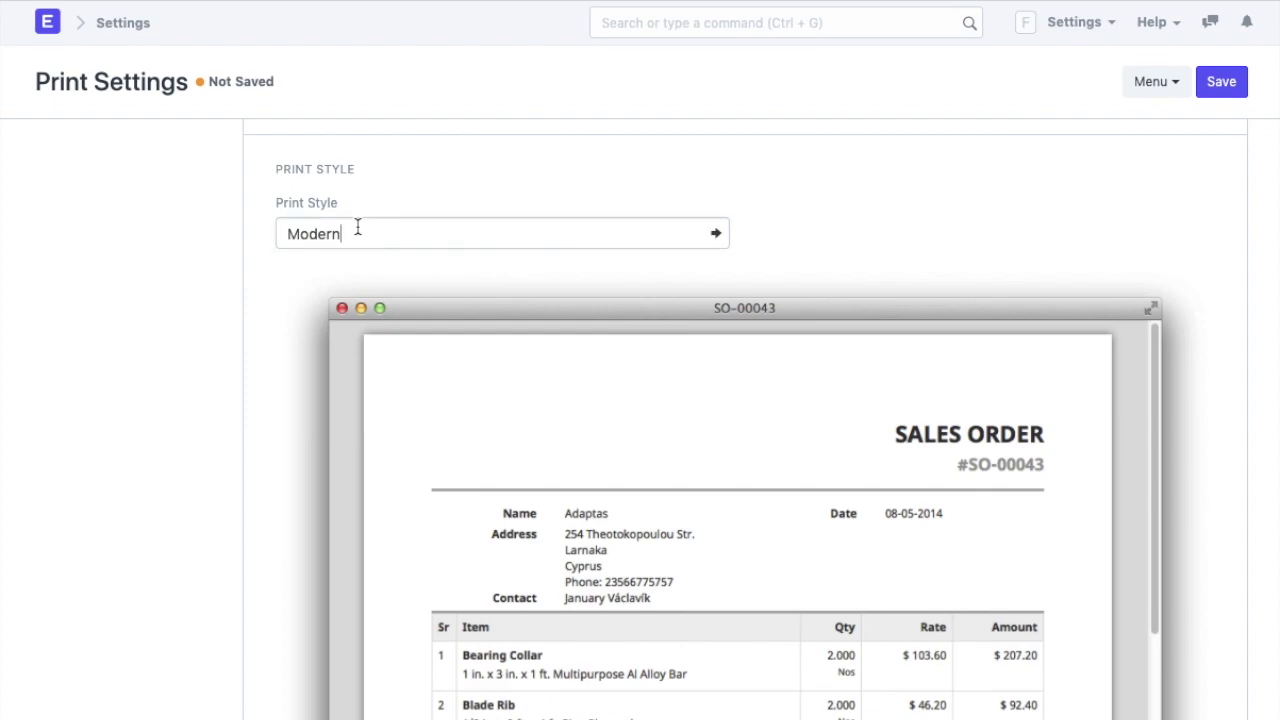
pyautogui.press('BackSpace')
pyautogui.press('BackSpace')
pyautogui.press('BackSpace')
pyautogui.press('BackSpace')
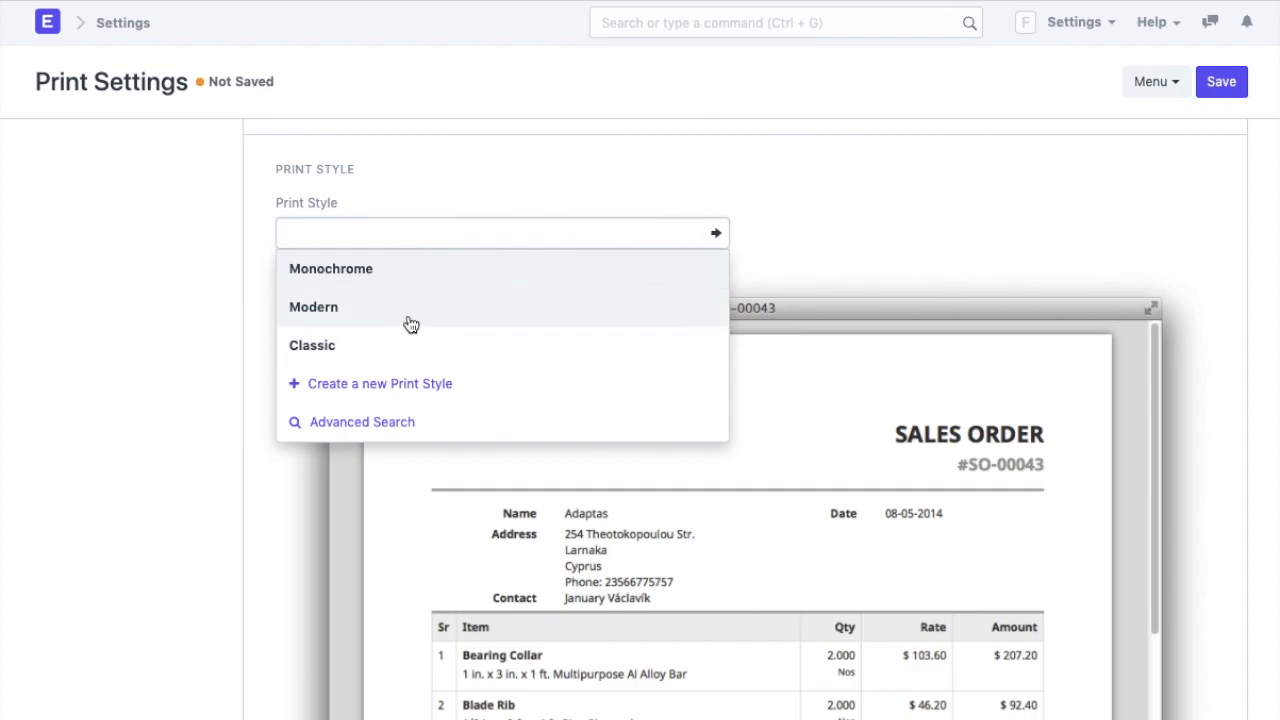
pyautogui.click(410, 323)
pyautogui.scroll(-1, 418, 384)
pyautogui.scroll(-3, 418, 380)
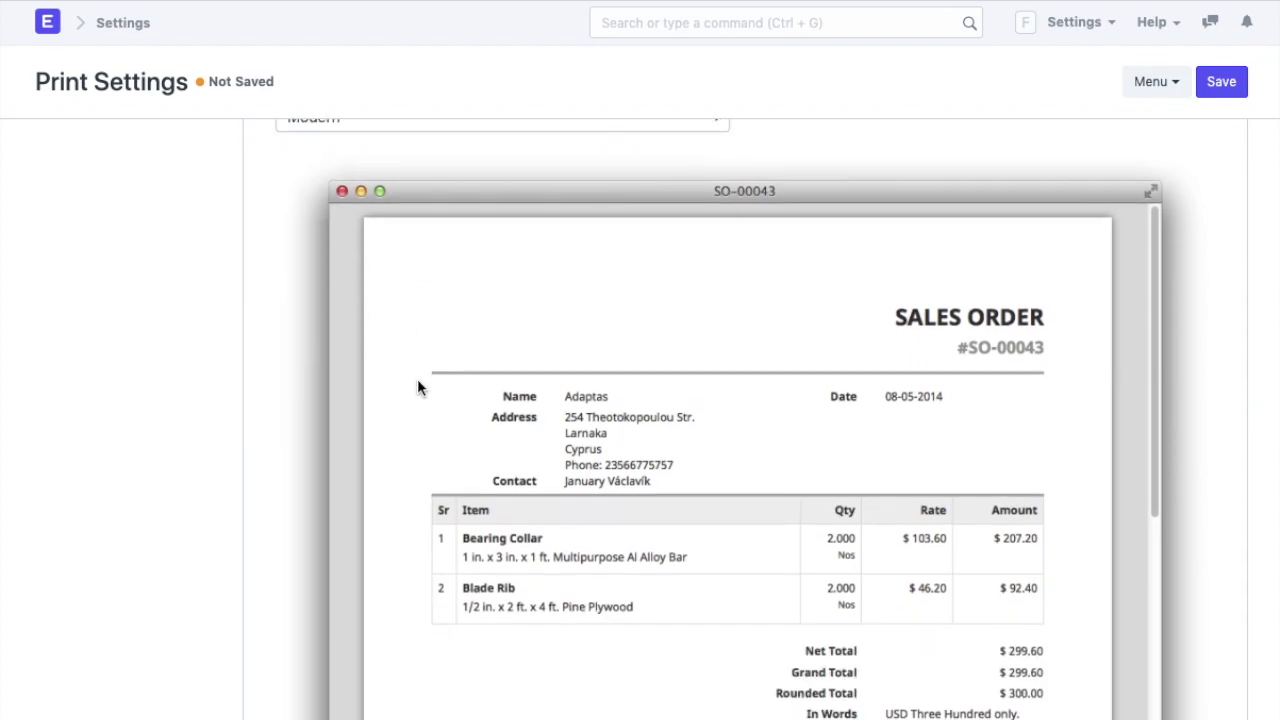
# Step: Clear the Print Style field again and dismiss the list of styles
pyautogui.scroll(3, 476, 311)
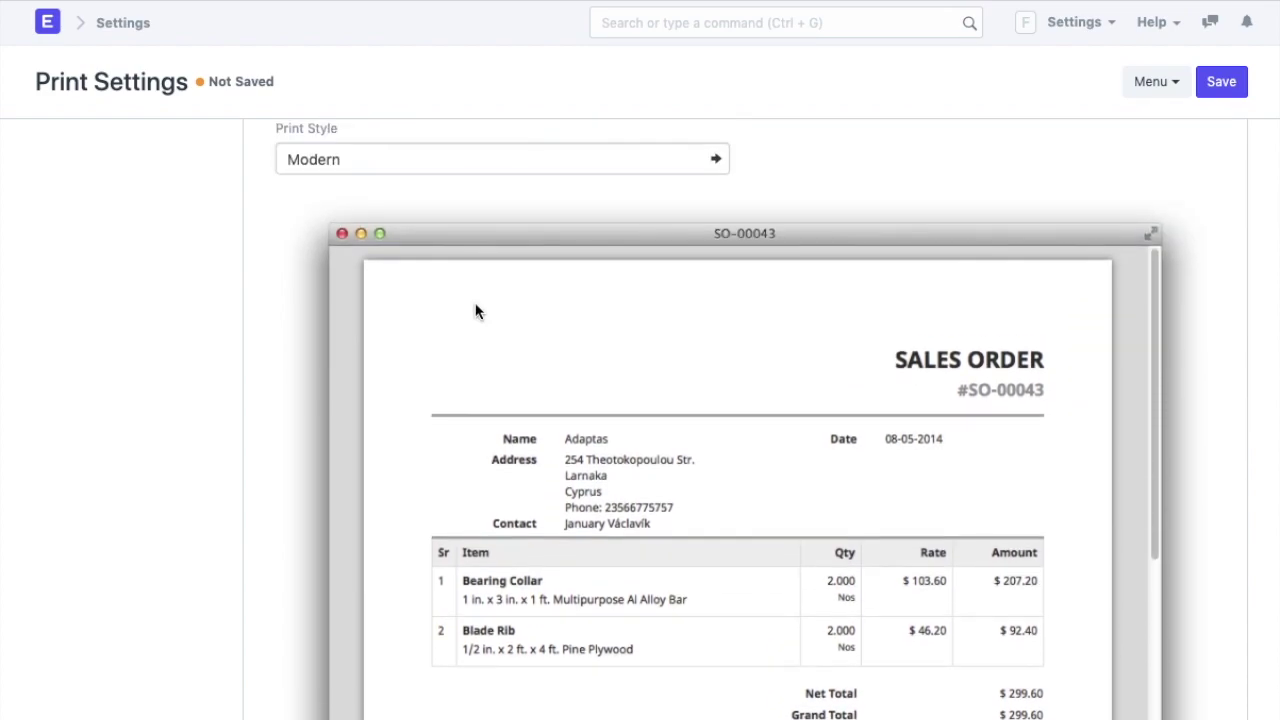
pyautogui.scroll(-1, 476, 311)
pyautogui.scroll(2, 476, 311)
pyautogui.doubleClick(310, 192)
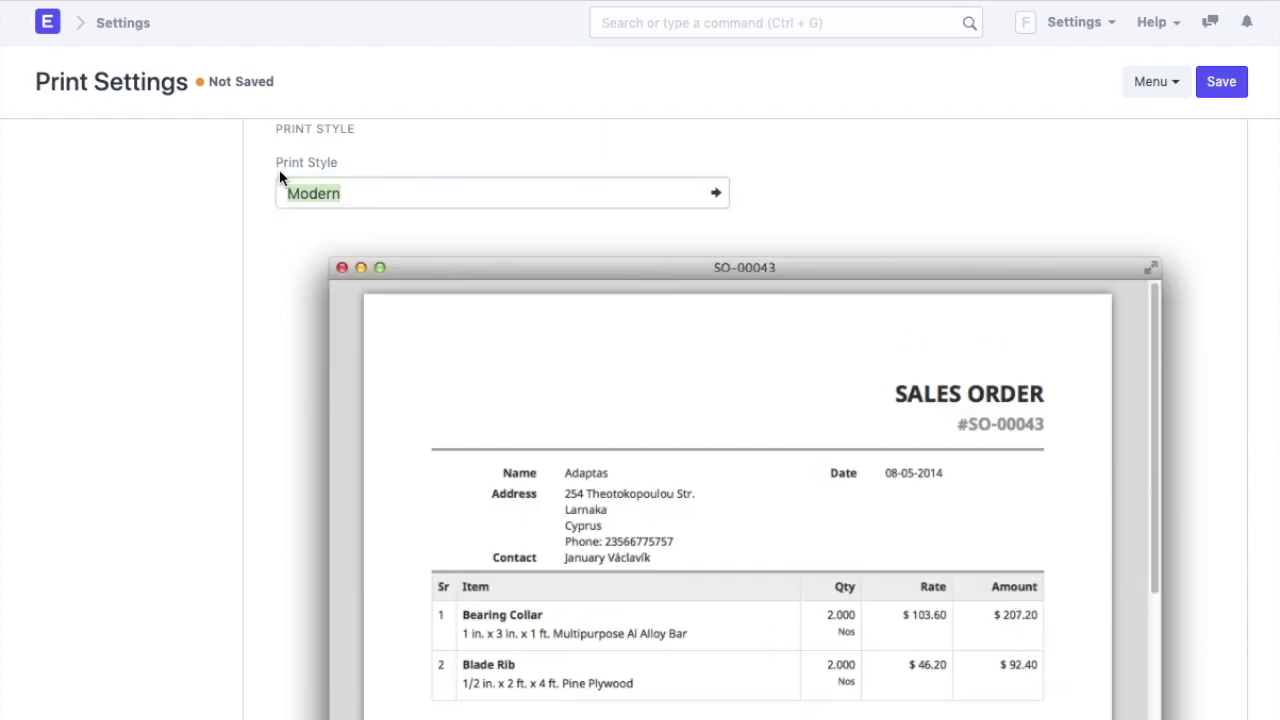
pyautogui.press('BackSpace')
pyautogui.press('Escape')
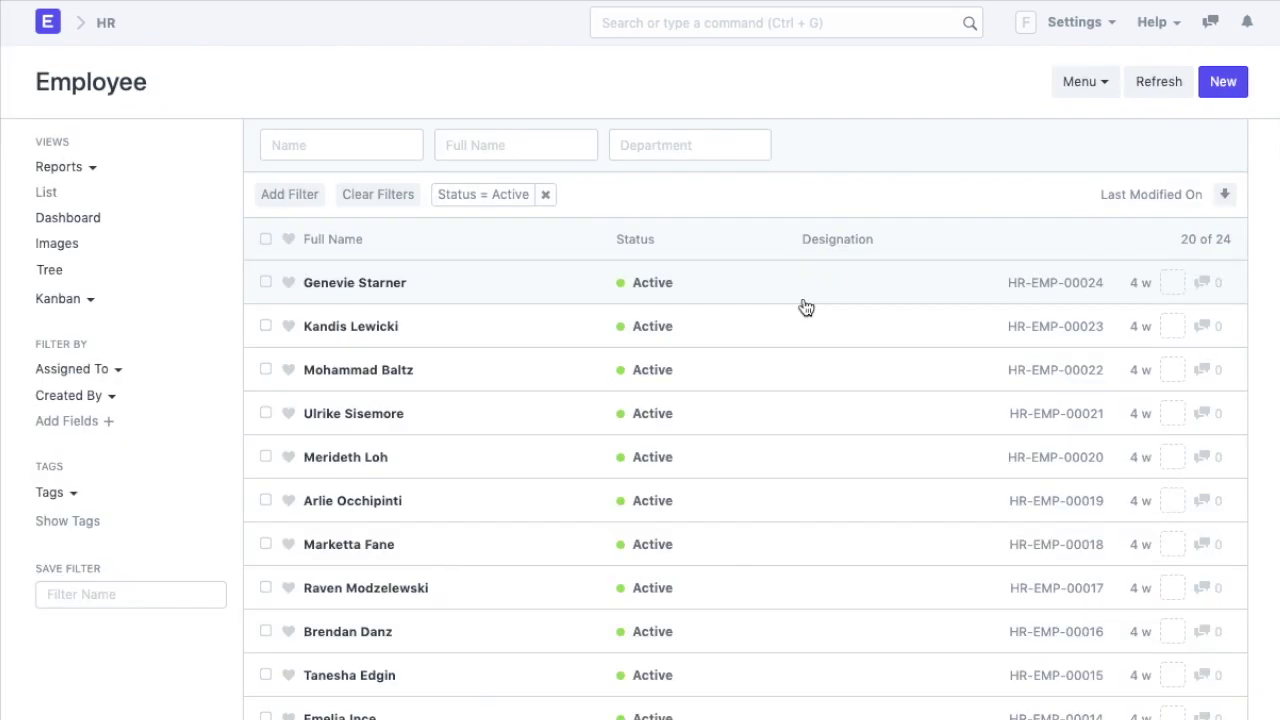
# Step: Open an employee record, return to Home, and show the Help menu options
pyautogui.click(805, 300)
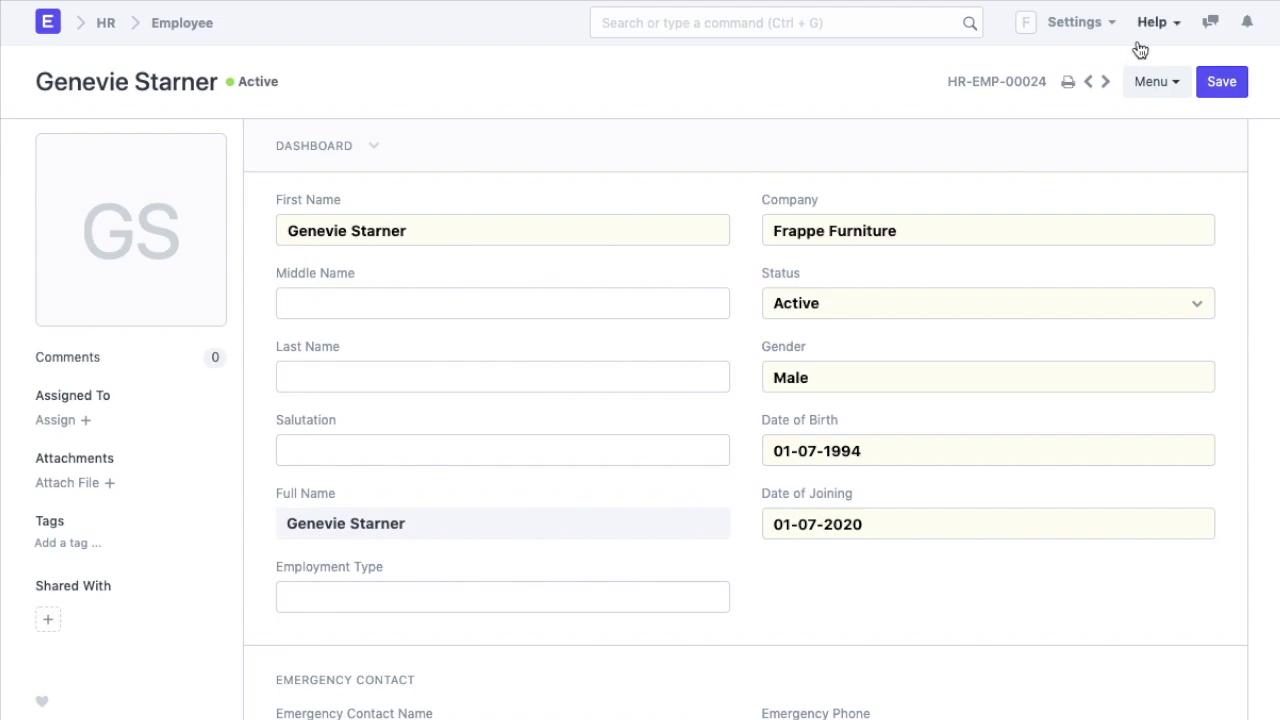
pyautogui.click(46, 30)
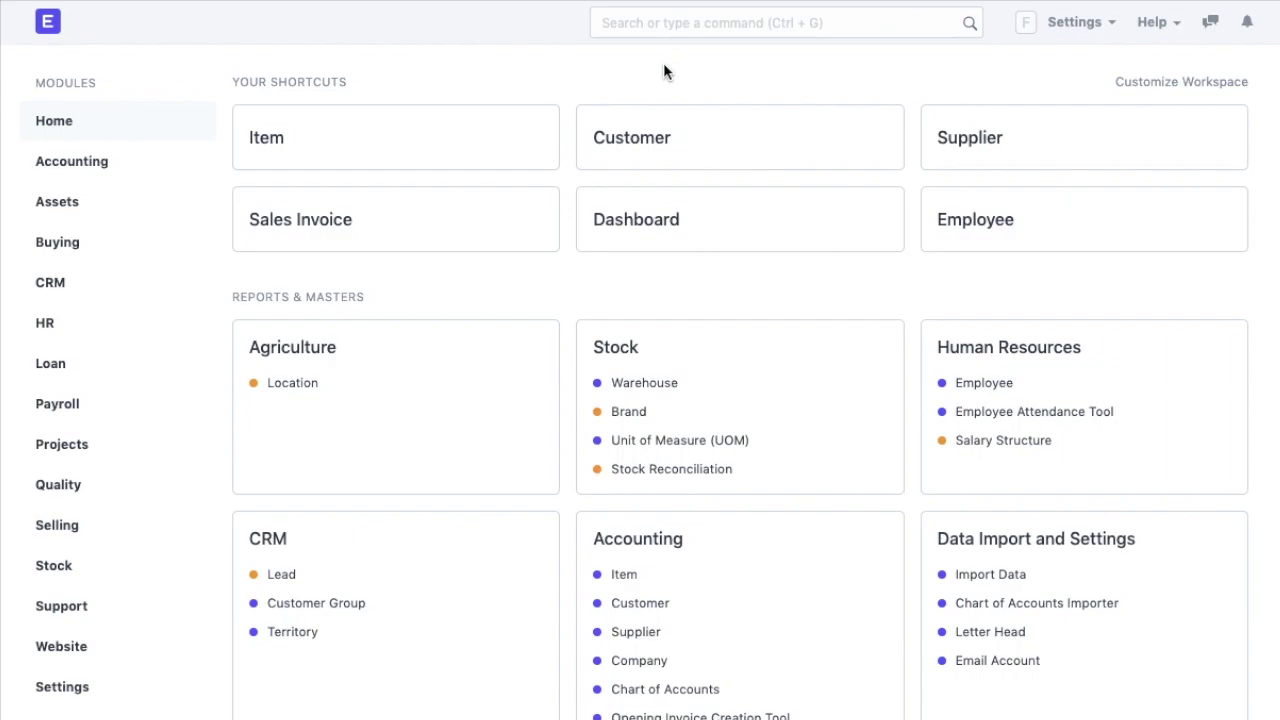
pyautogui.click(1149, 24)
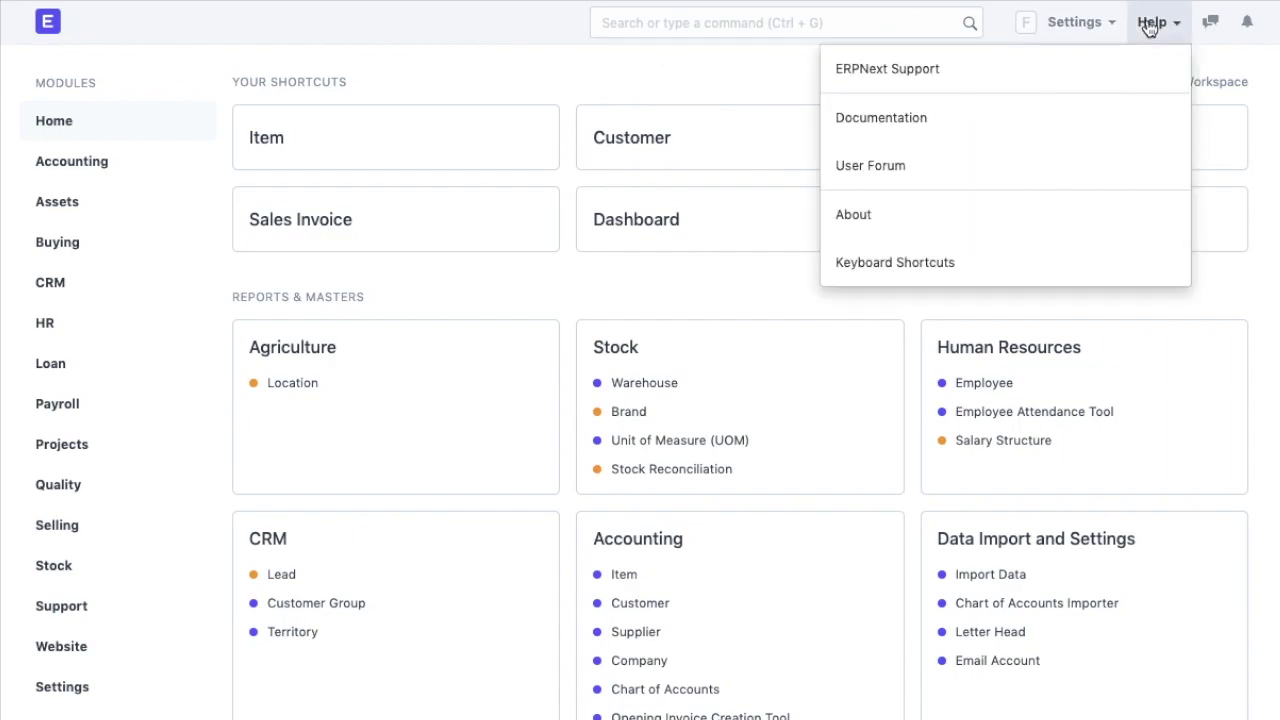